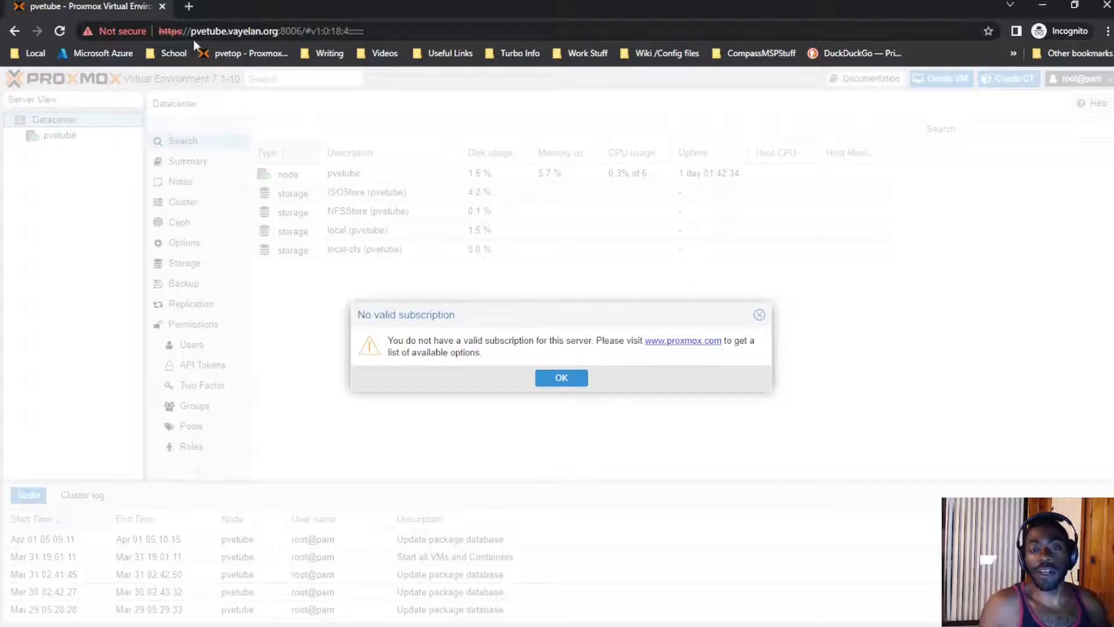
Step: Dismiss the subscription notice and open the pvetube node overview
left_click(561, 378)
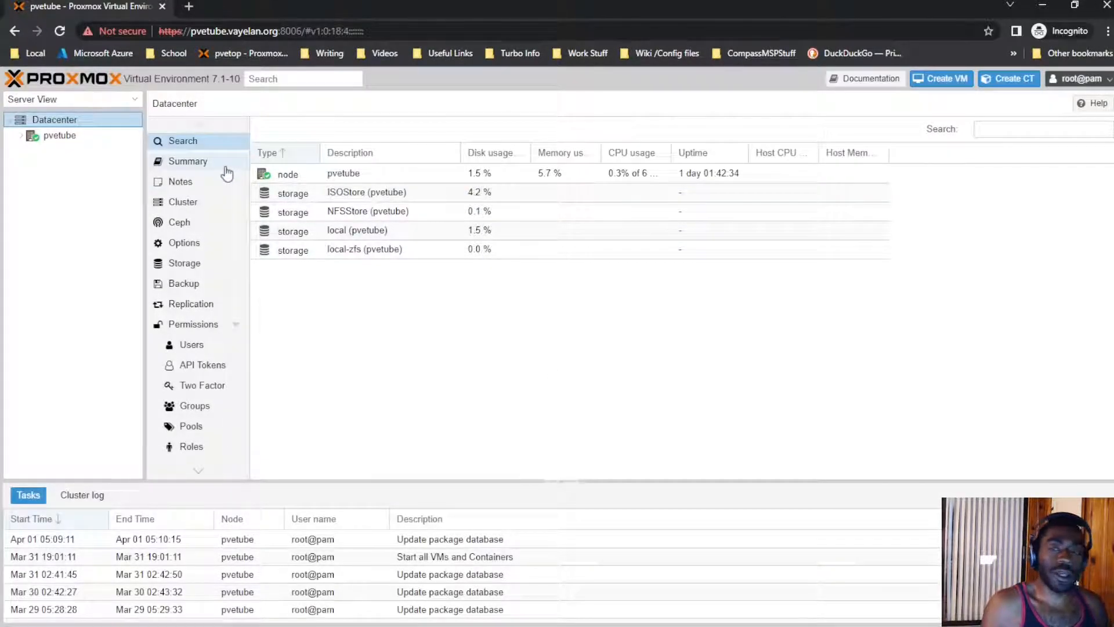
left_click(22, 137)
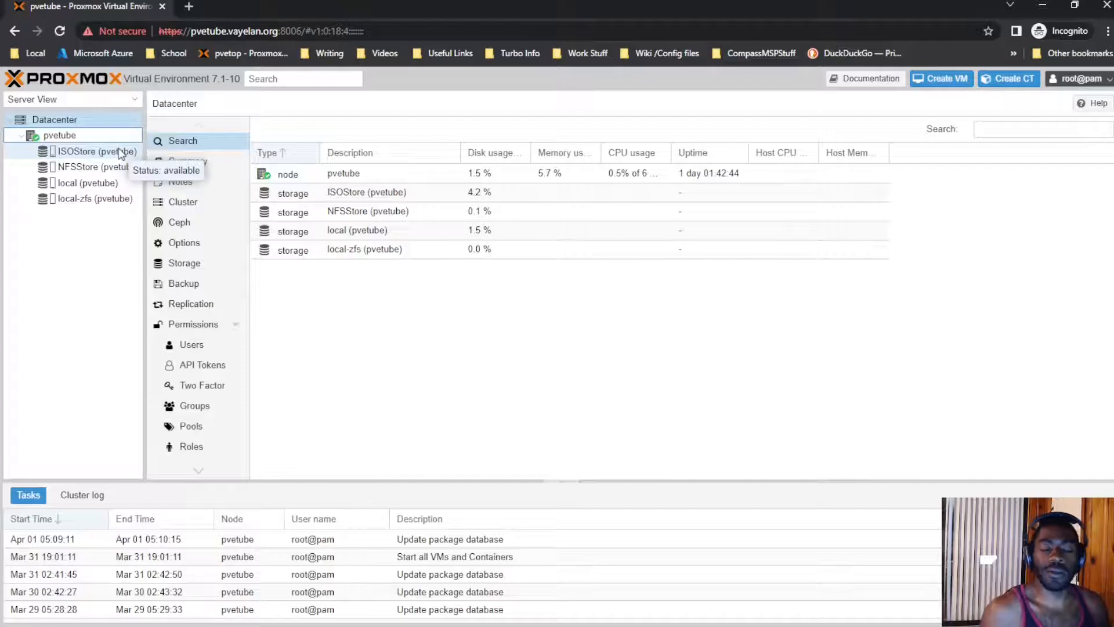
left_click(102, 138)
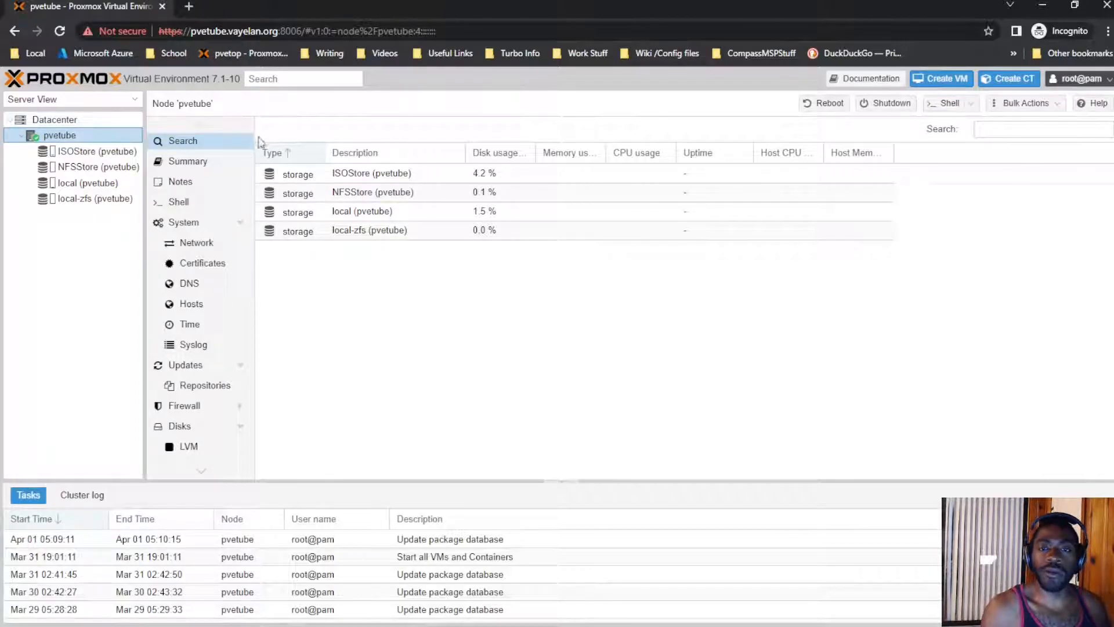
Step: Open a new blank browser tab beside the pvetube page and switch to it
left_click(196, 10)
left_click(126, 11)
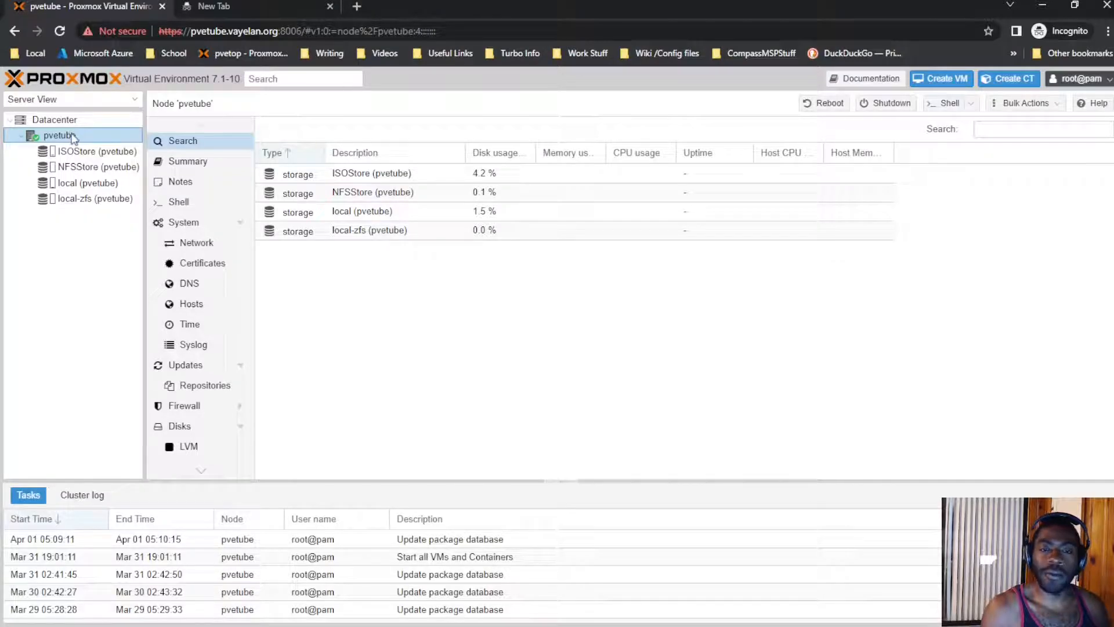
left_click(244, 10)
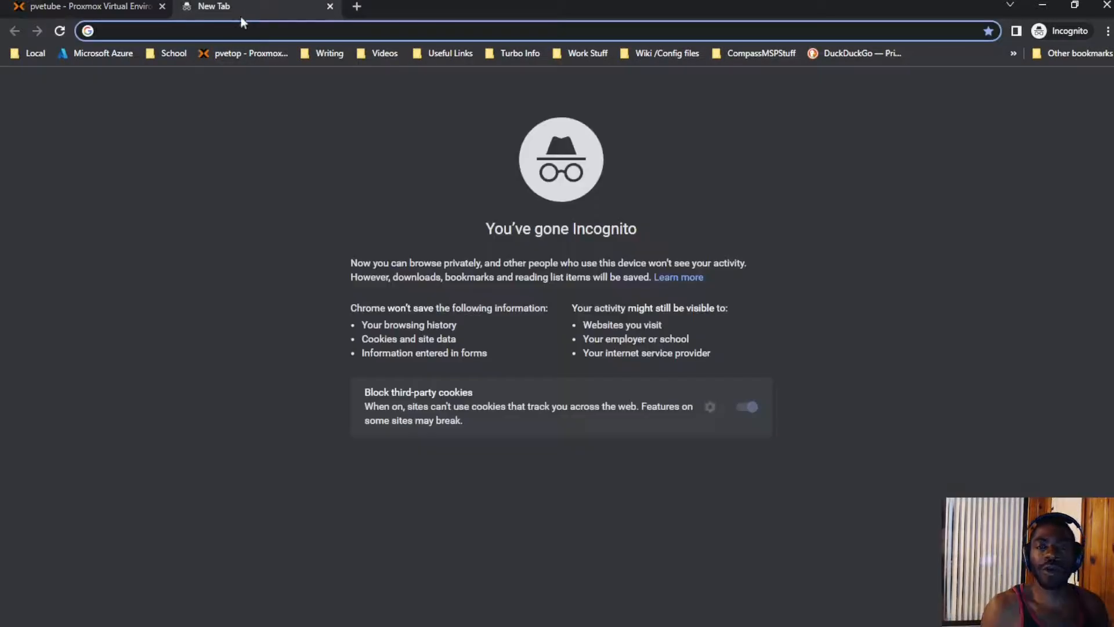
Step: Go to the pvetop server address instead of the suggested pvetube one
type("pvet")
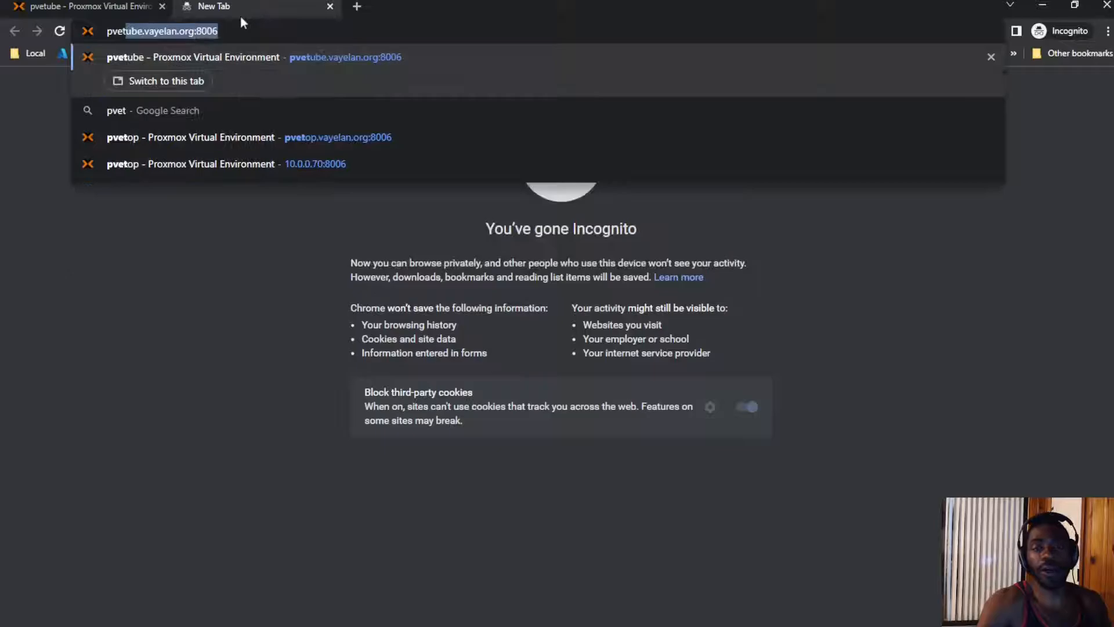
key("BackSpace")
key("BackSpace")
key("BackSpace")
type("e")
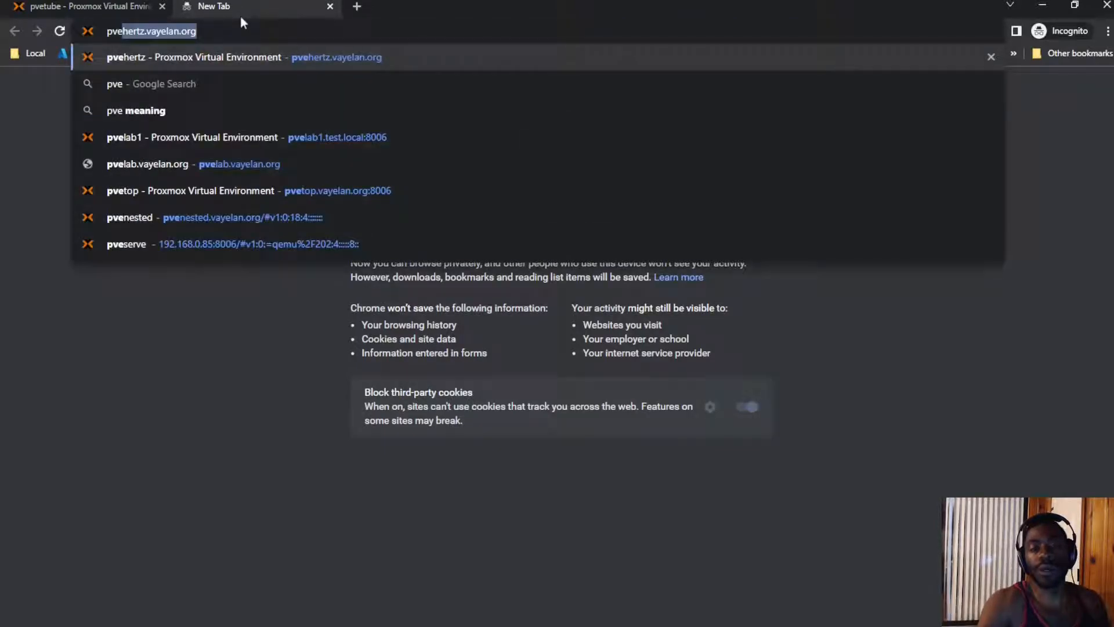
type("top")
key("Return")
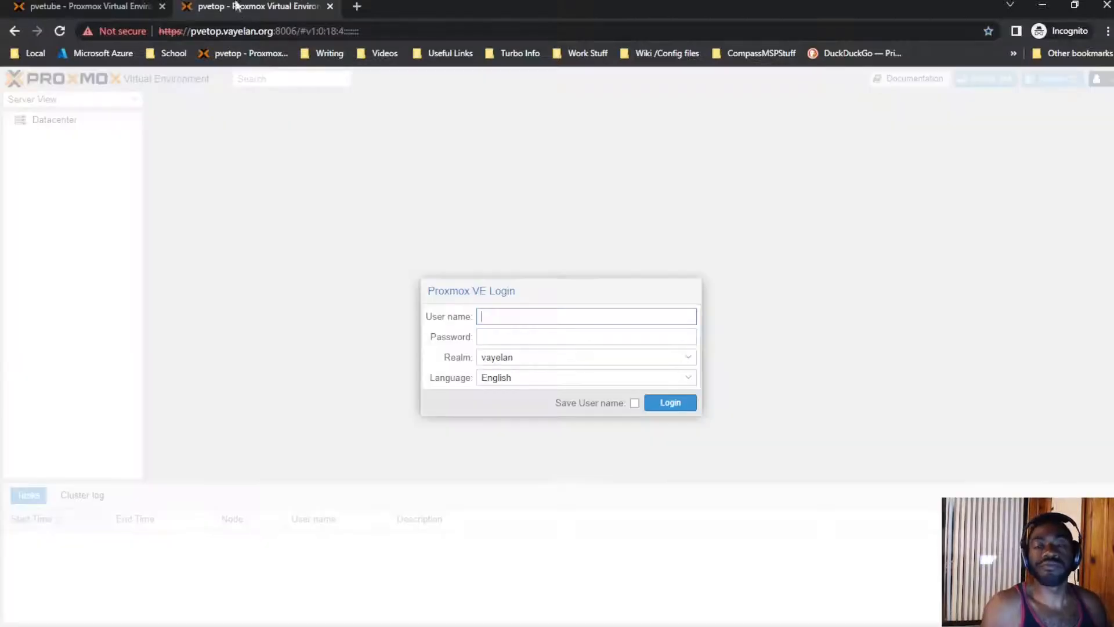
Step: Sign in to pvetop with the user name and password under the vayelan realm
key("Tab")
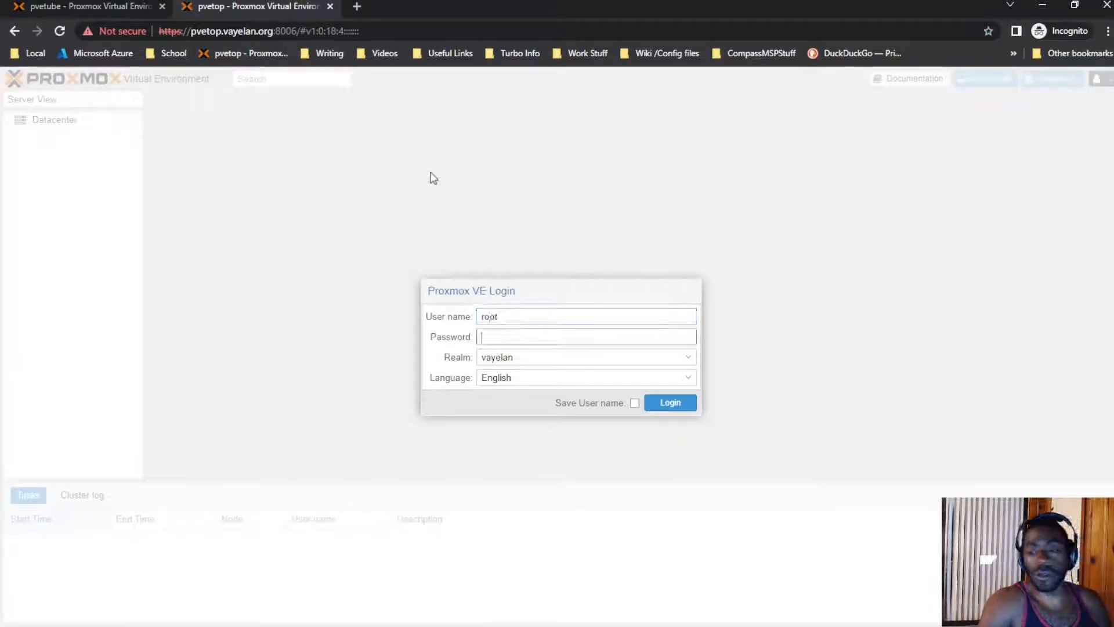
key("shift+Tab")
key("Tab")
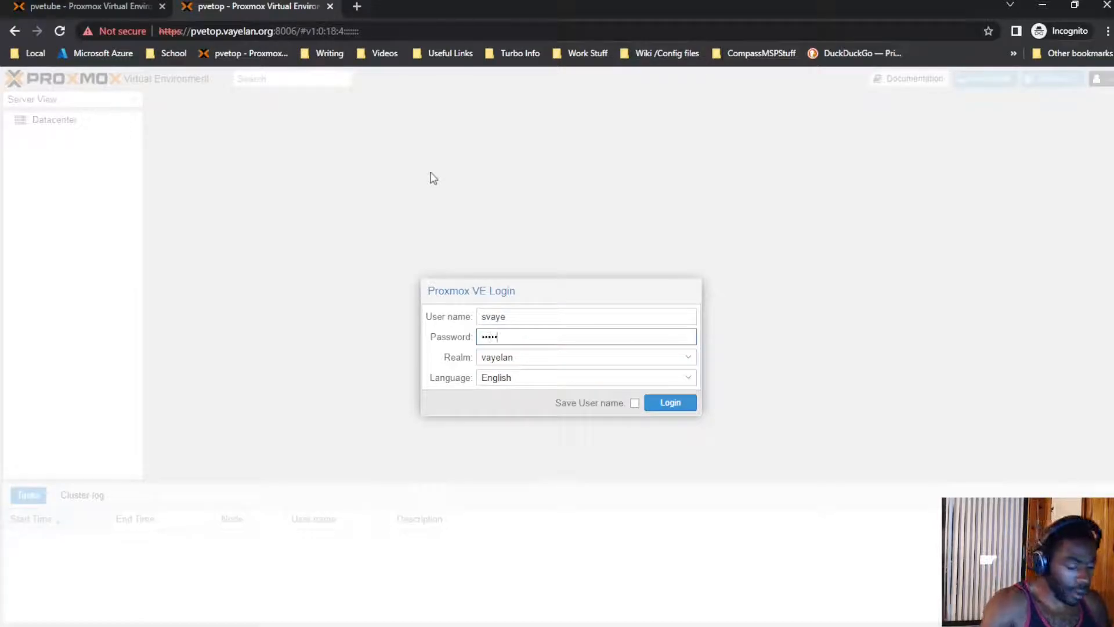
left_click(522, 355)
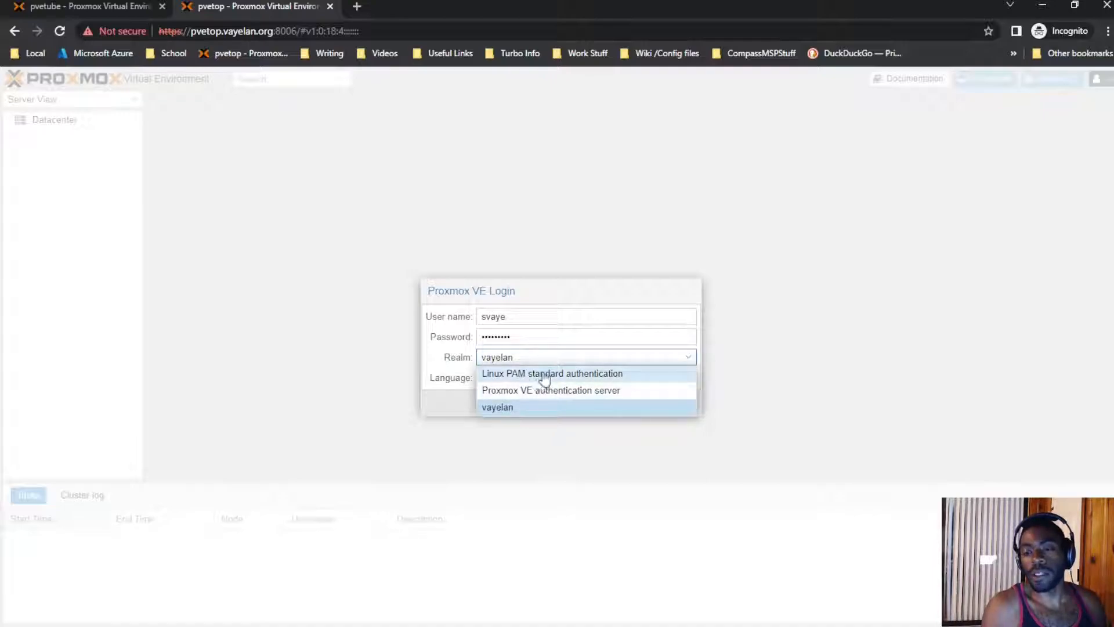
left_click(535, 411)
left_click(667, 403)
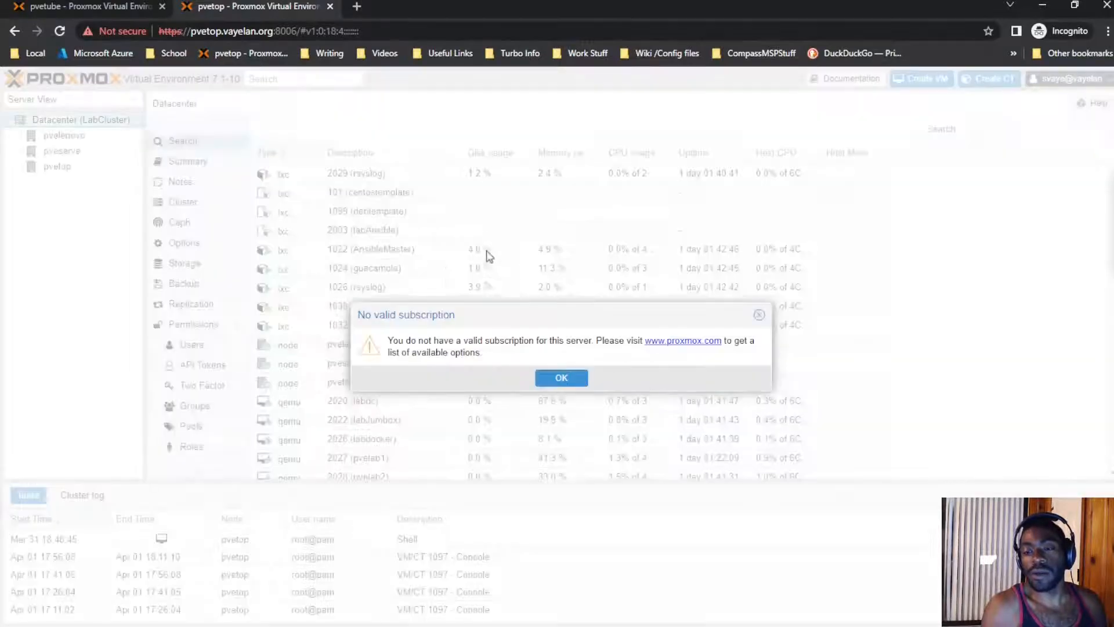
Step: Dismiss the notice, view VM 1020 (DC)'s Windows console, then return to the pvetube tab
left_click(550, 378)
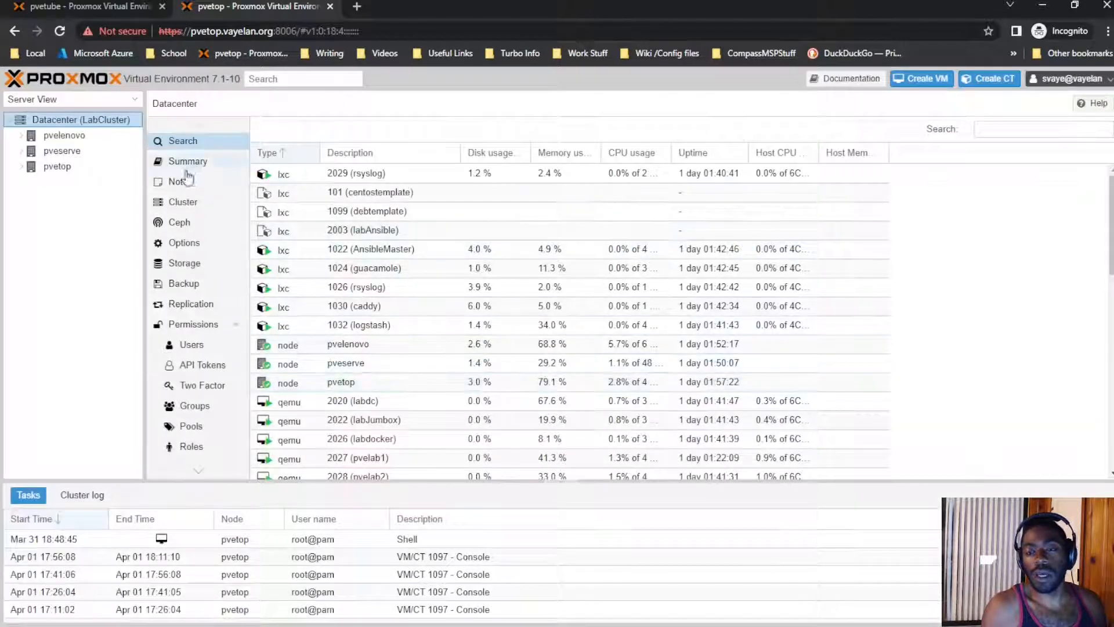
left_click(22, 168)
left_click(75, 259)
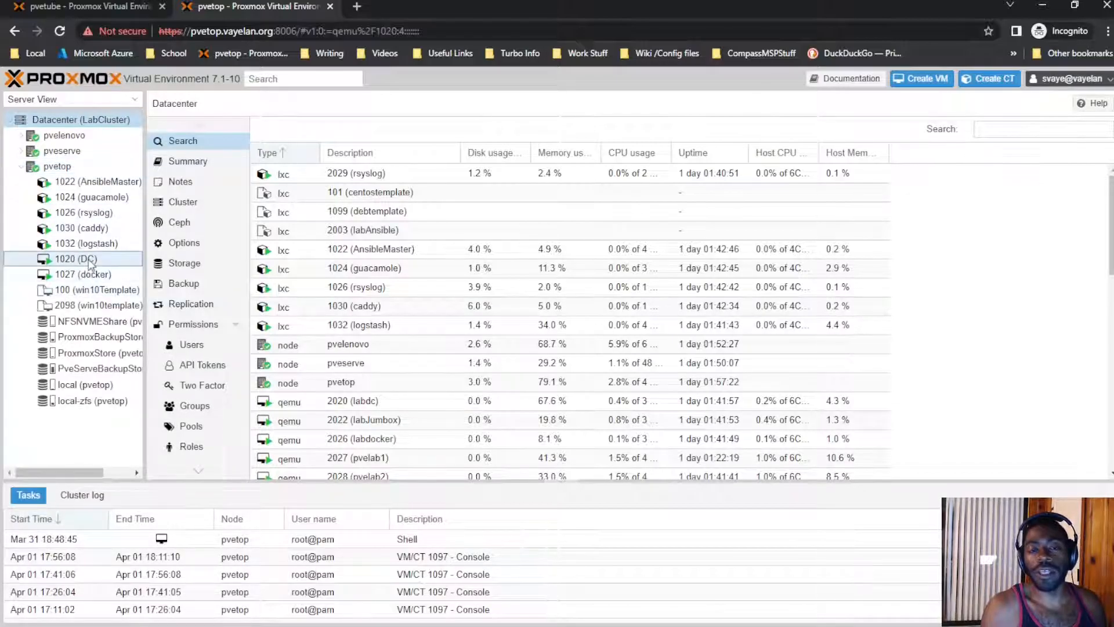
left_click(196, 149)
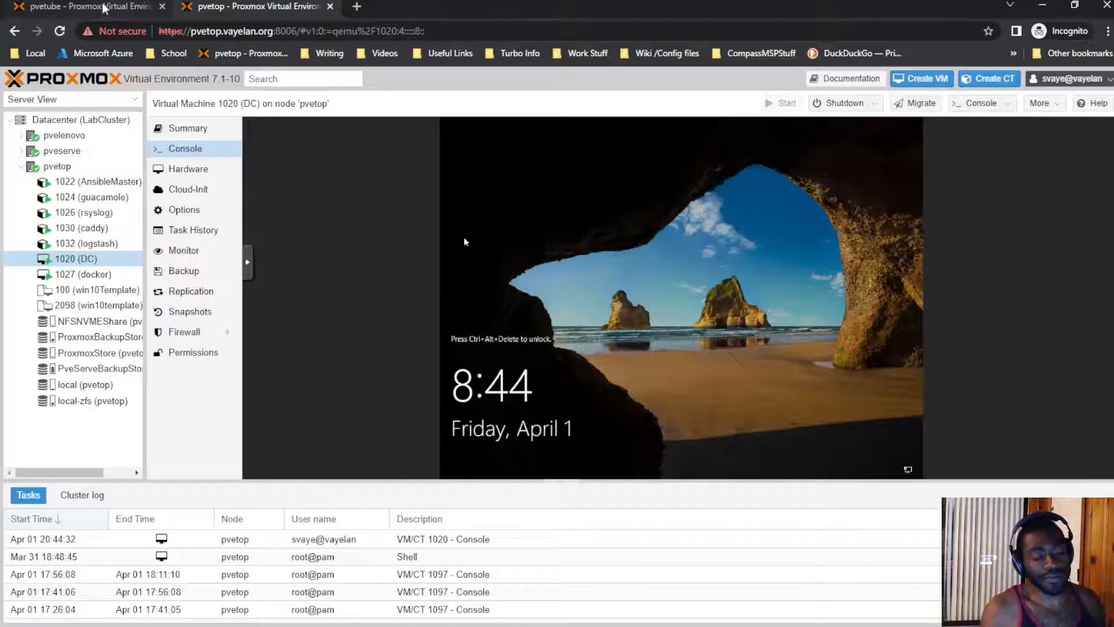
left_click(109, 13)
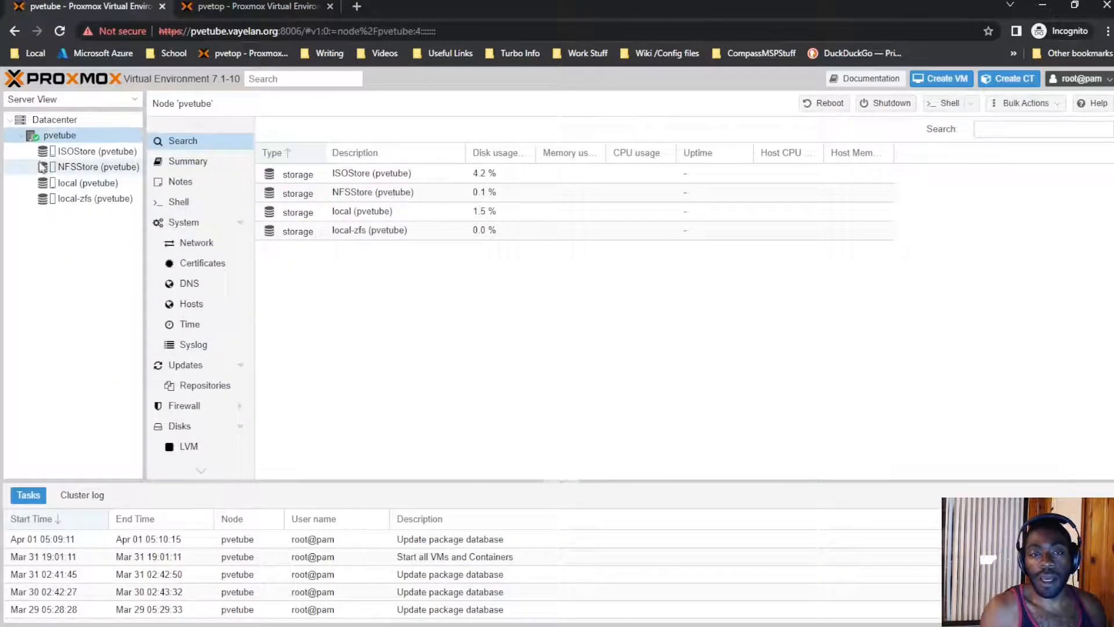
Step: Close the pvetop tab and search Google for 'windows server 2019 iso download'
left_click(329, 6)
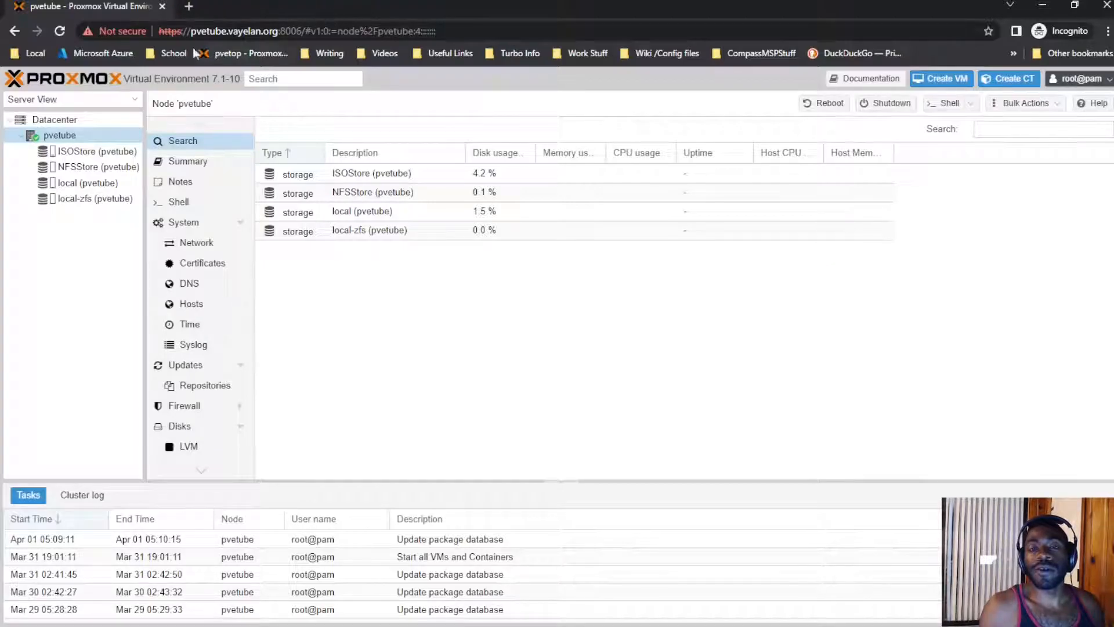
left_click(194, 10)
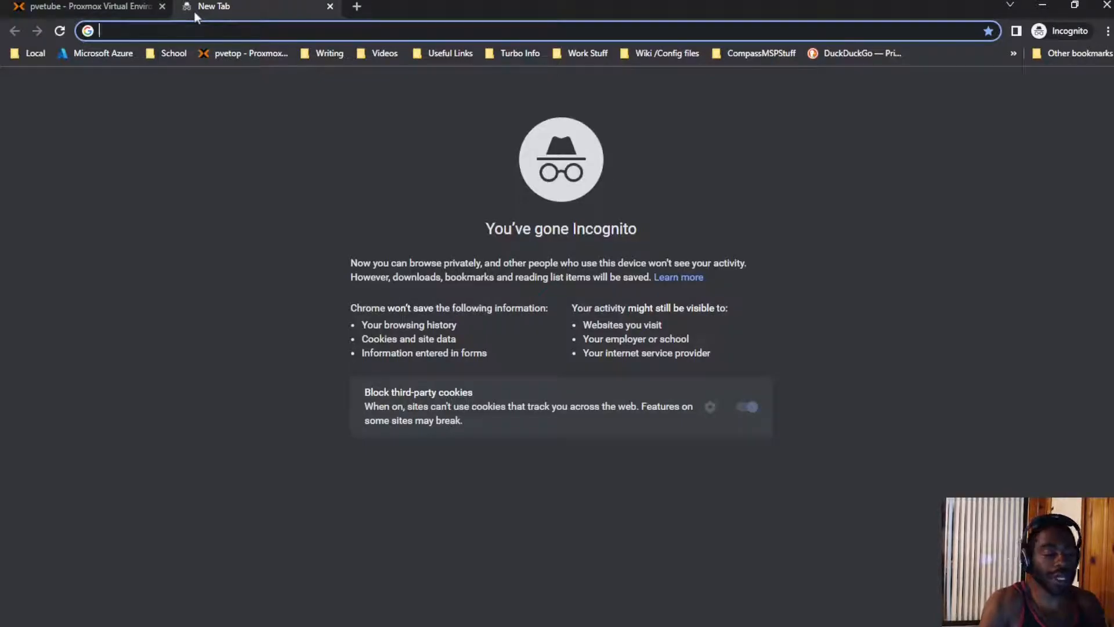
type("windows ser")
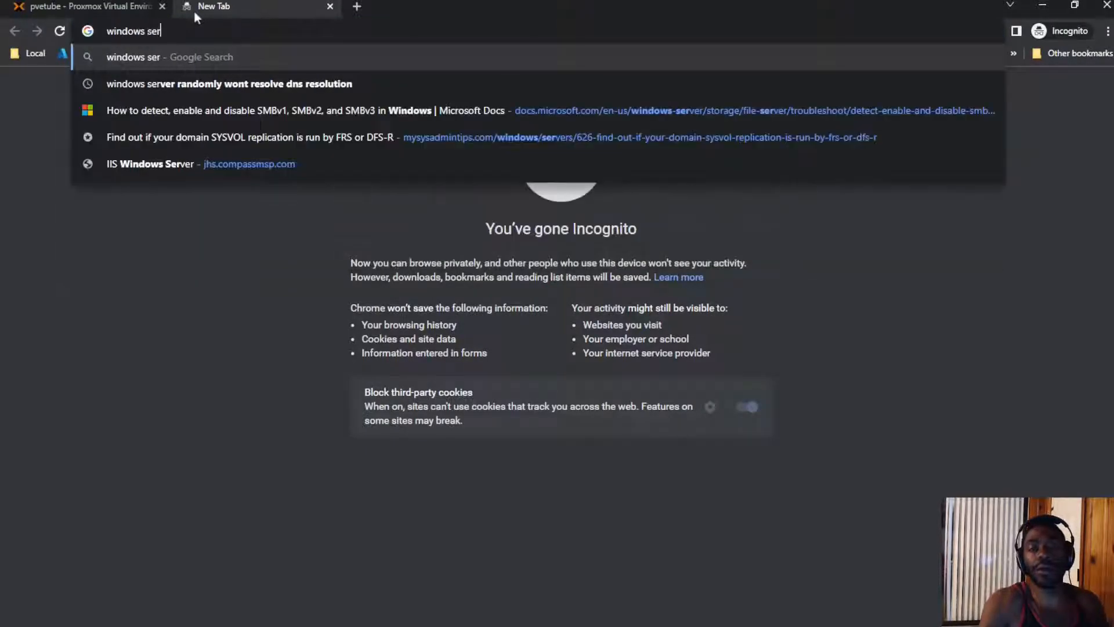
type("ver 202")
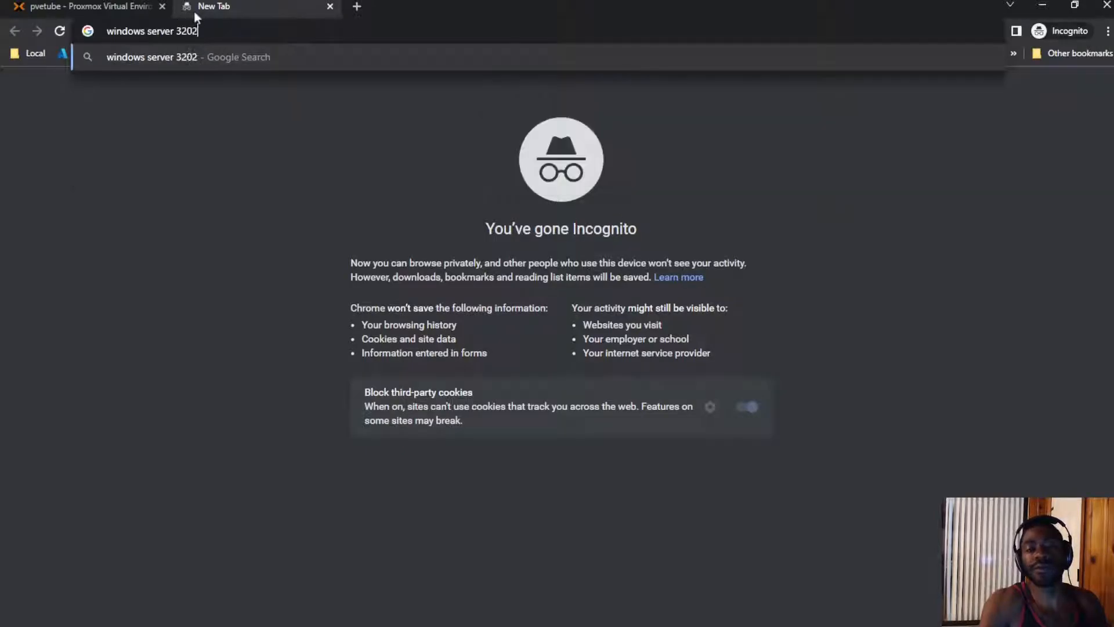
type("19 ser")
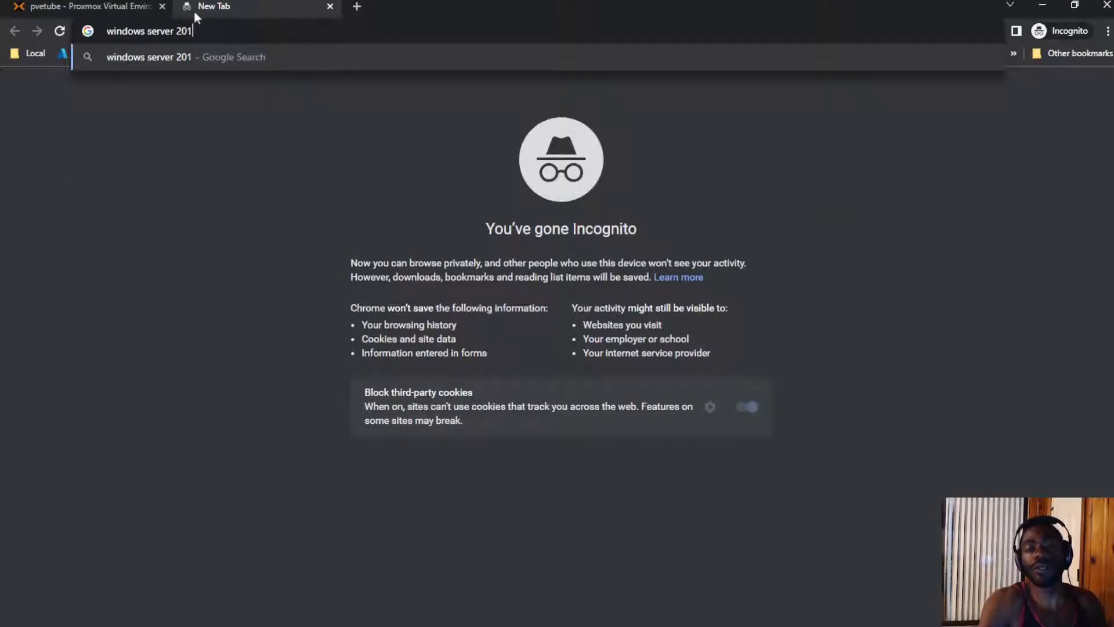
key("BackSpace")
key("BackSpace")
key("BackSpace")
type("iso download")
key("Return")
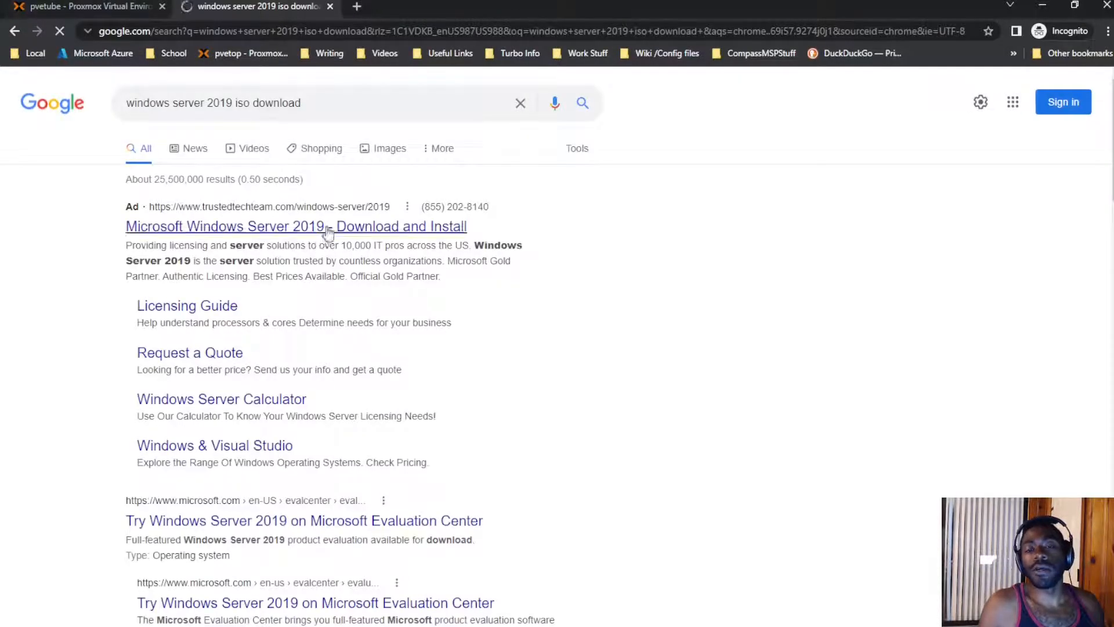
Step: Skip the sponsored ad and open Microsoft's Windows Server 2019 Evaluation Center result
left_click(329, 231)
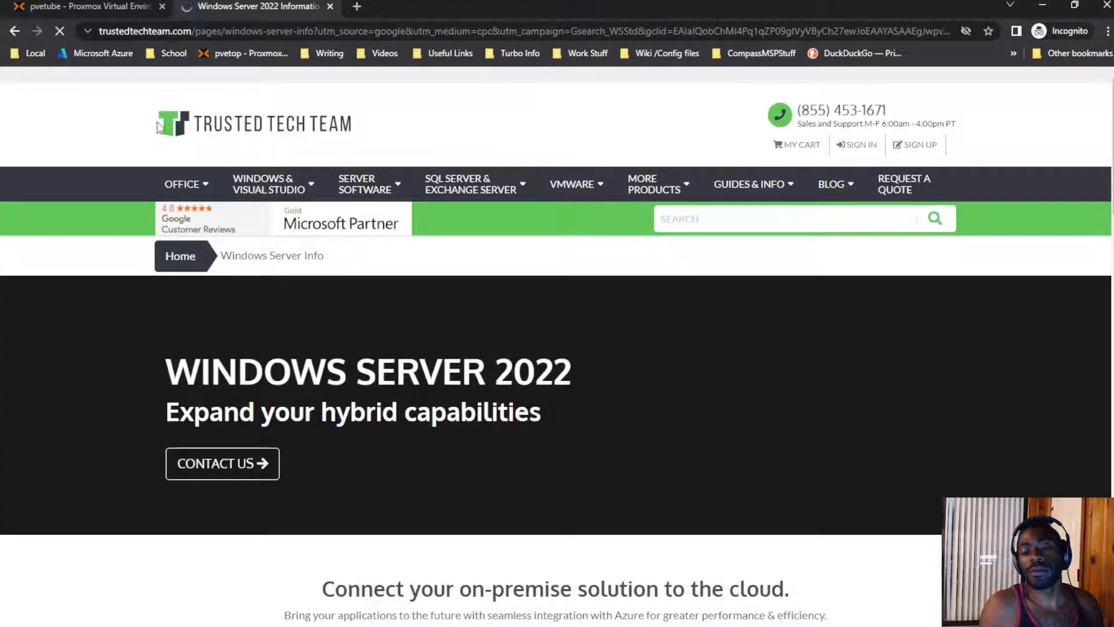
left_click(15, 31)
scroll(285, 304, "down", 1)
scroll(284, 304, "down", 5)
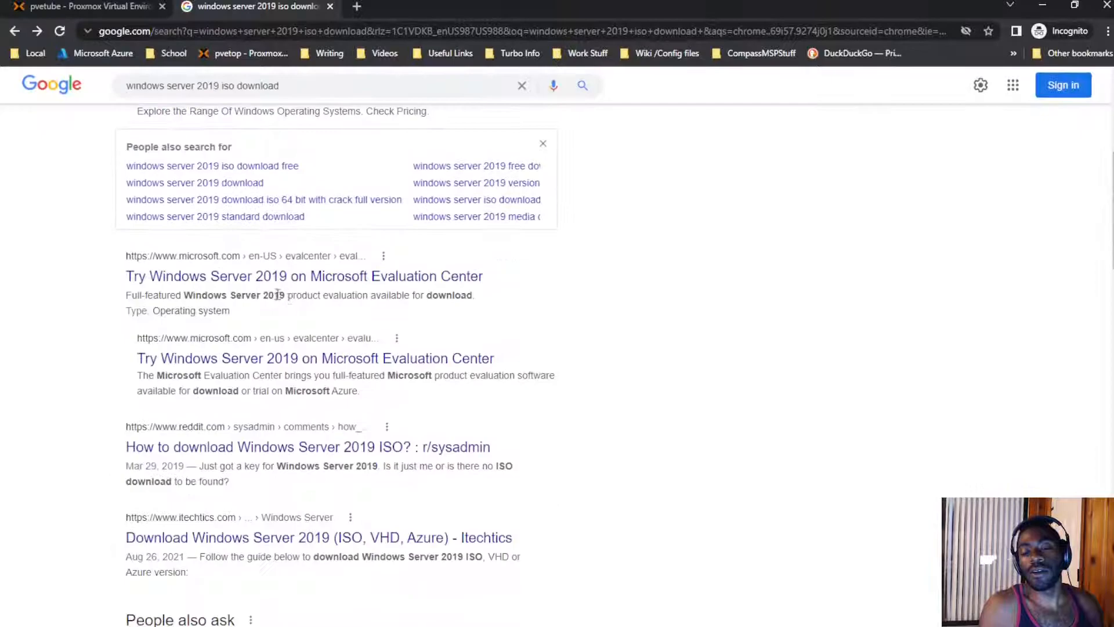
left_click(280, 280)
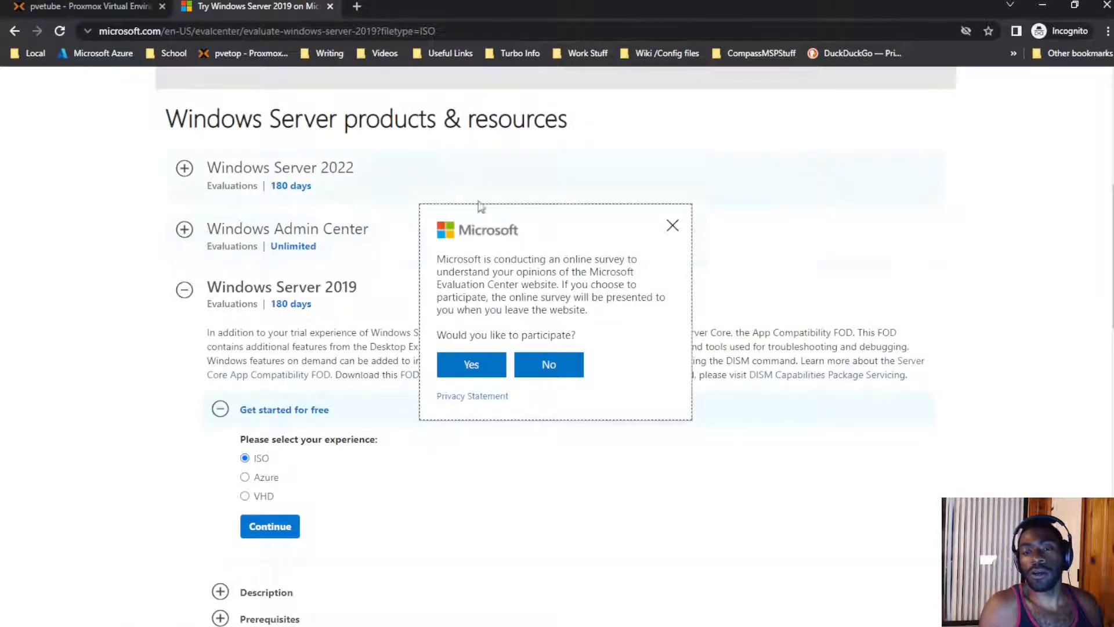
Step: Close the survey popup and continue with the ISO option to the registration form
left_click(672, 226)
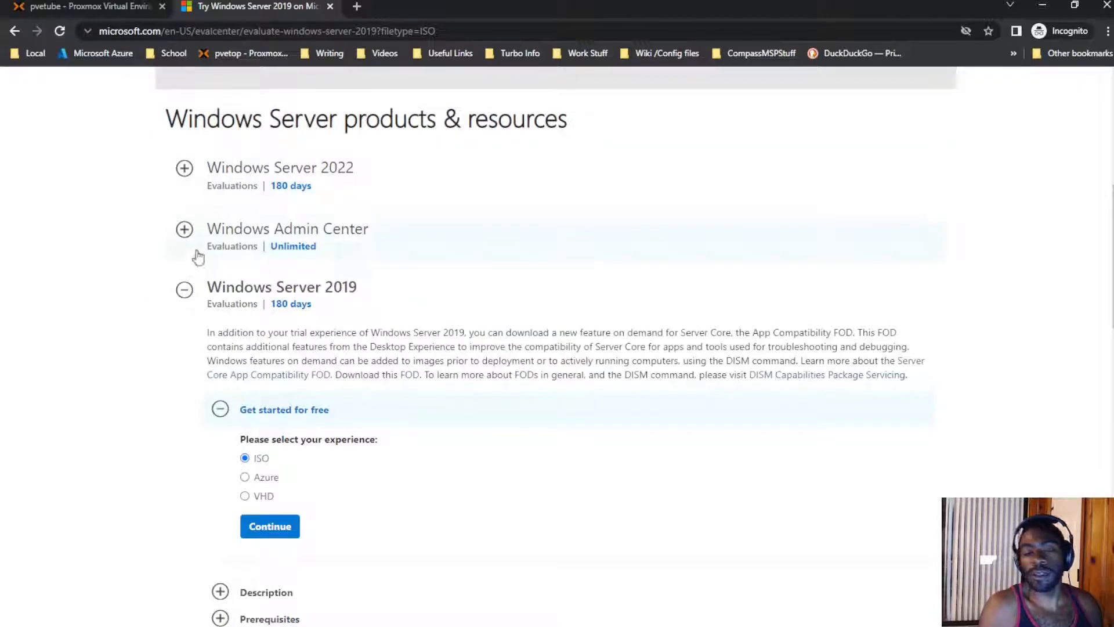
scroll(241, 409, "down", 2)
left_click(271, 385)
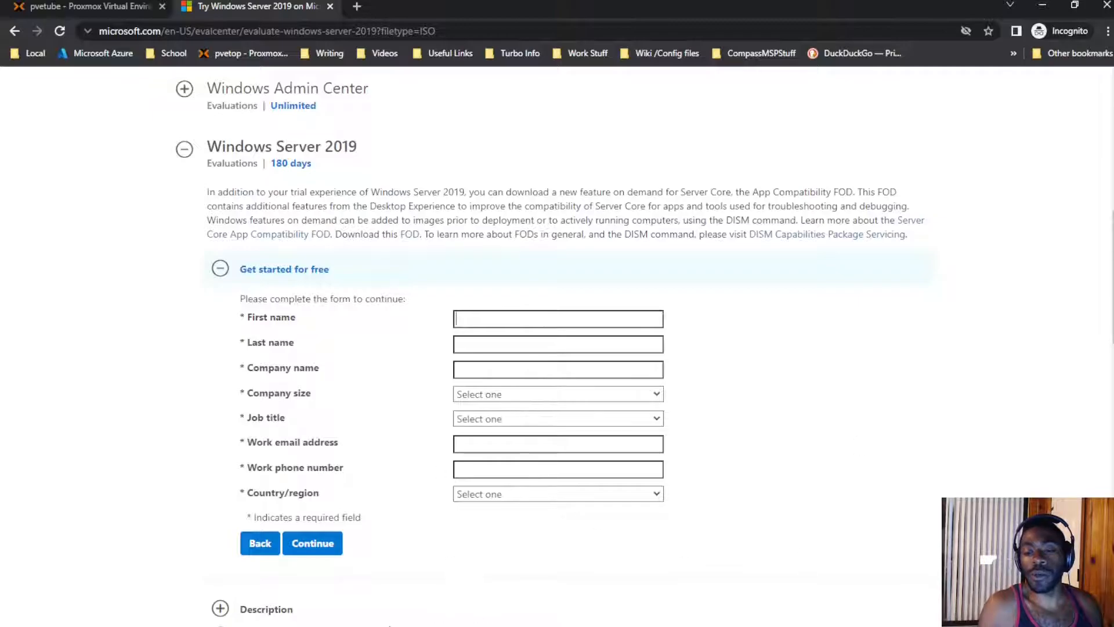
left_click(128, 8)
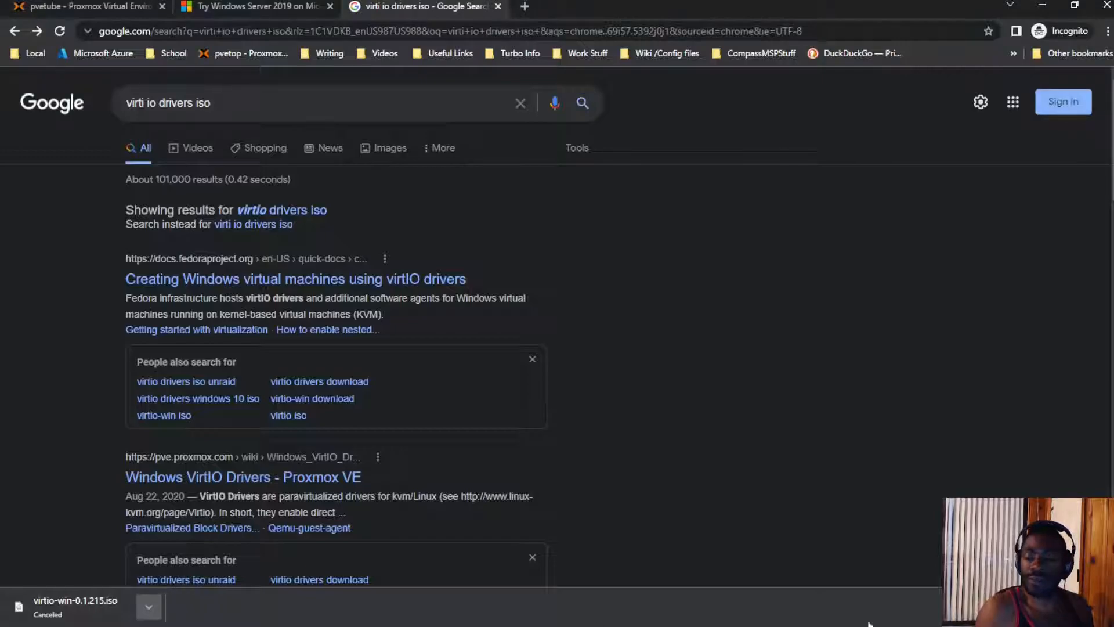
Step: Open the Proxmox wiki's Windows VirtIO Drivers page from the search results
left_click(284, 485)
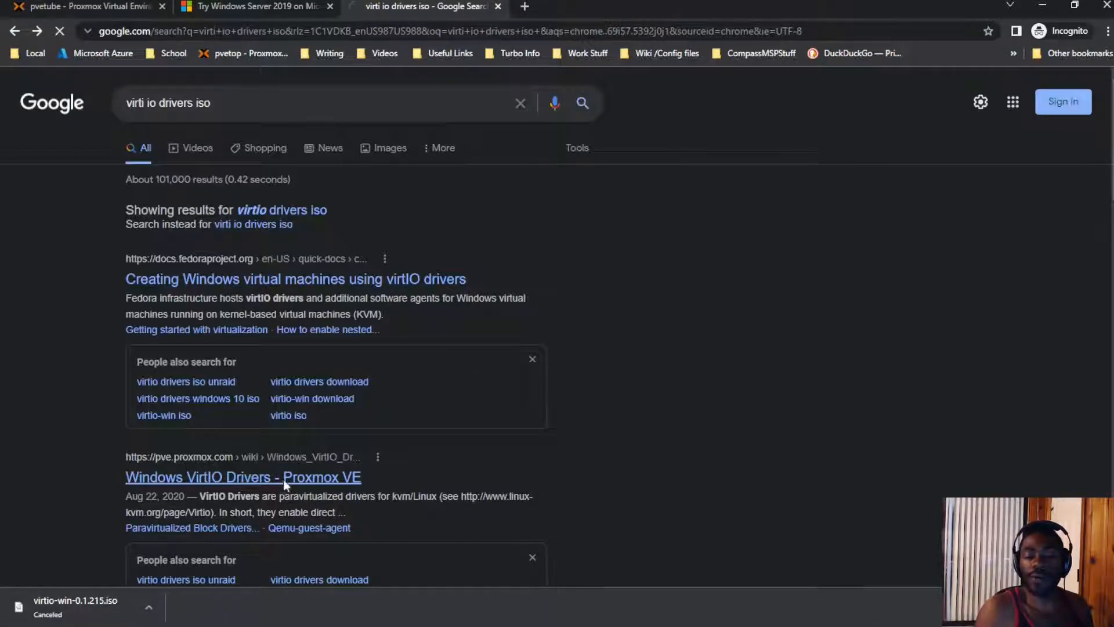
left_click(15, 30)
left_click_drag(298, 109, 99, 116)
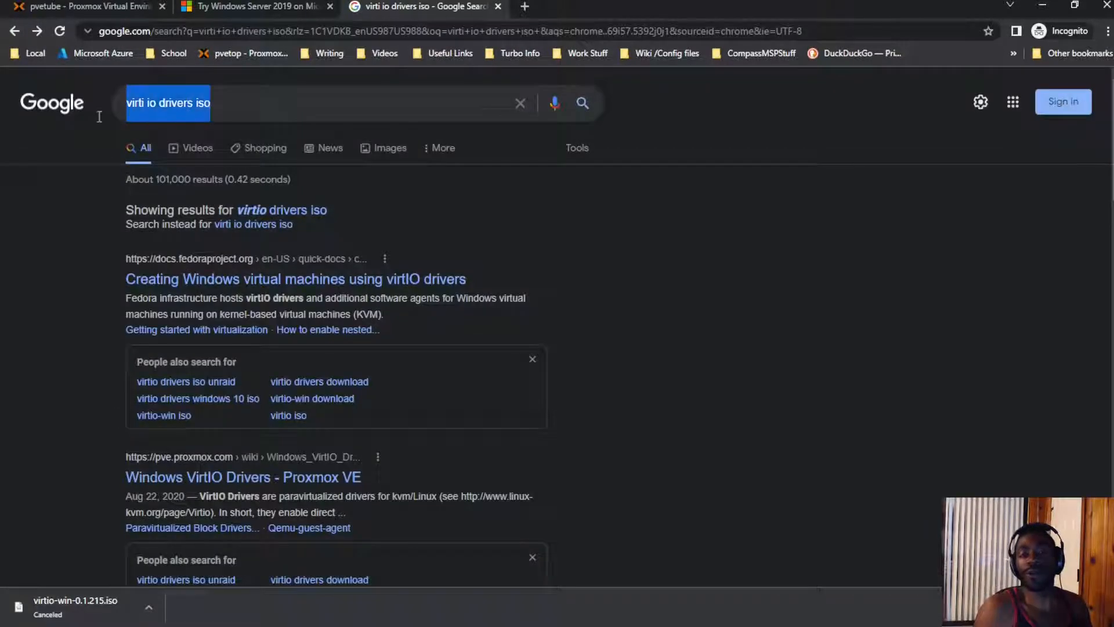
left_click(252, 480)
Step: Highlight the Installation section's 'download the latest stable' ISO link, then return to Proxmox
scroll(372, 349, "down", 6)
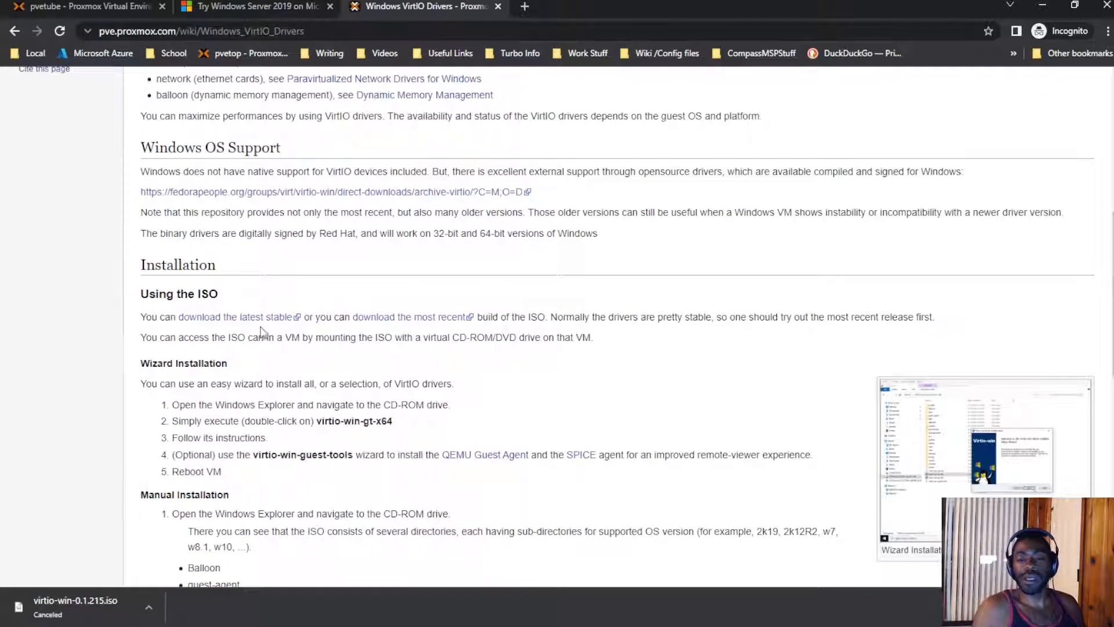
left_click_drag(132, 269, 215, 267)
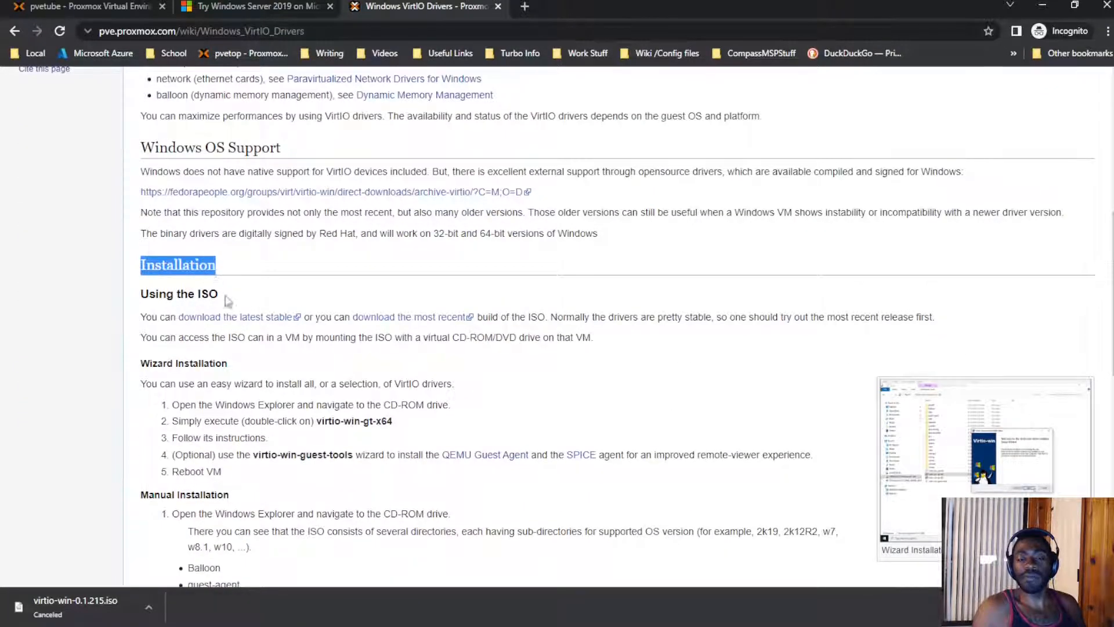
left_click_drag(141, 317, 293, 323)
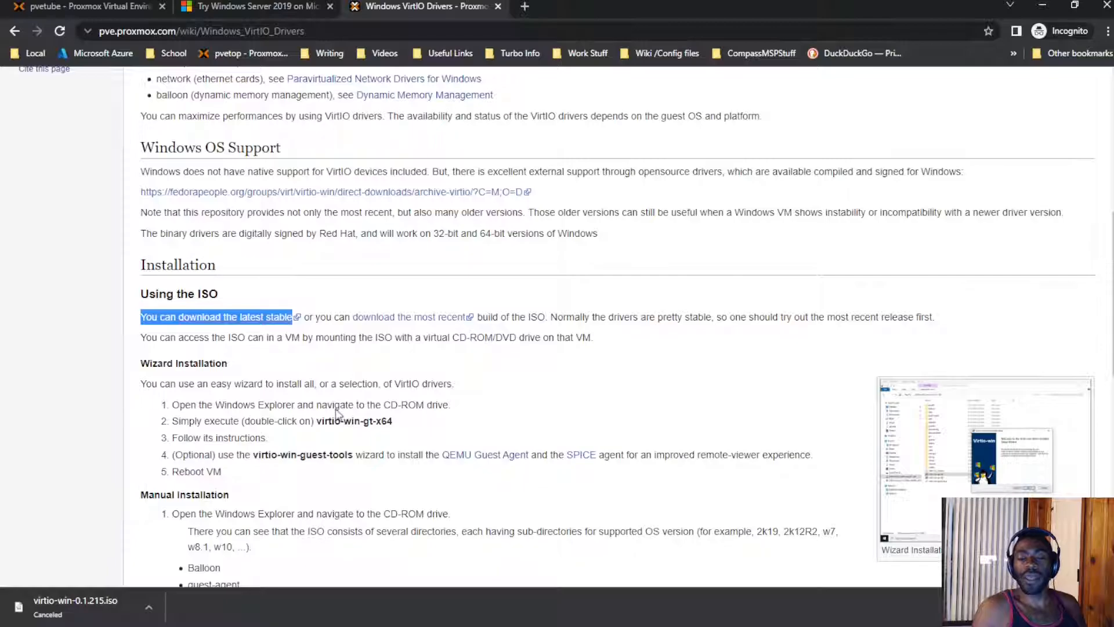
left_click(263, 4)
left_click(130, 3)
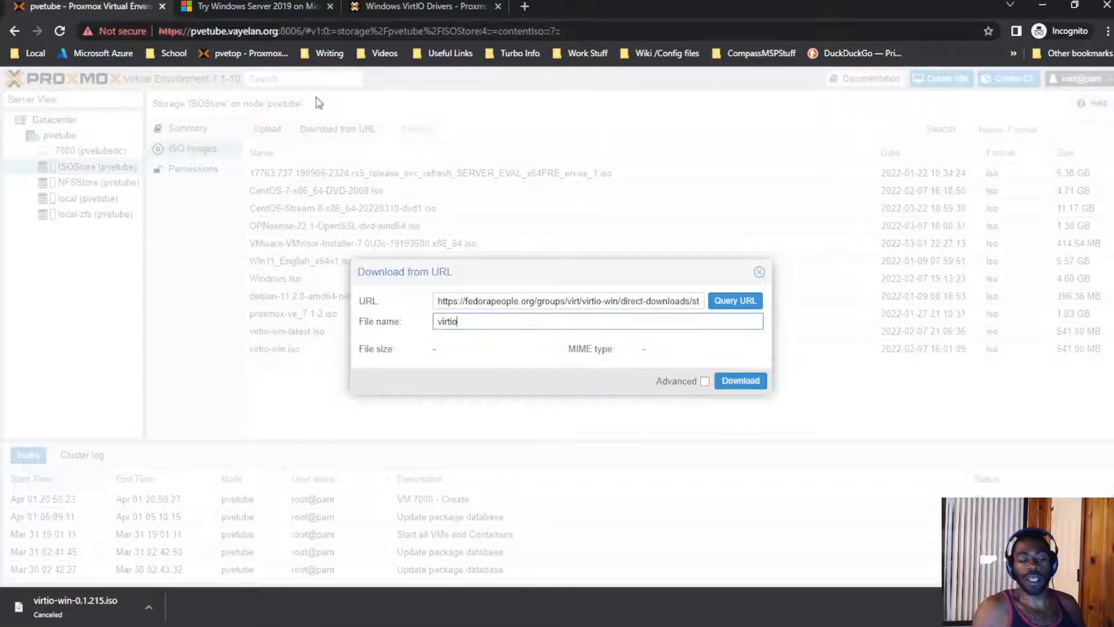
Step: Paste the stable virtio-win.iso link as URL, name it virtio.iso, and download to ISOStore
left_click(660, 296)
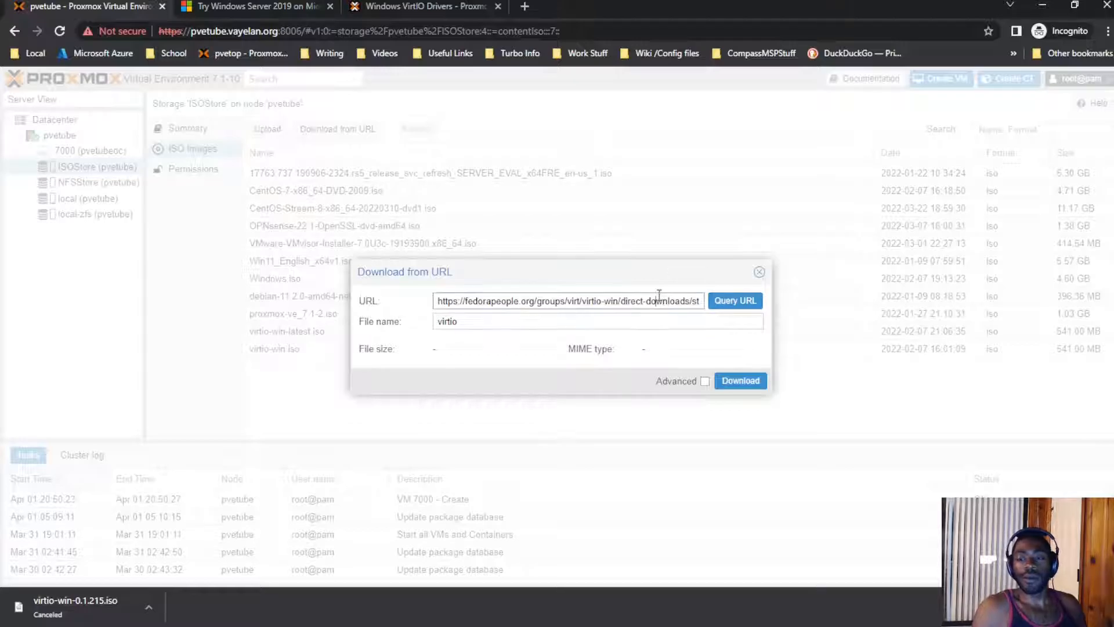
key("ctrl+a")
key("ctrl+v")
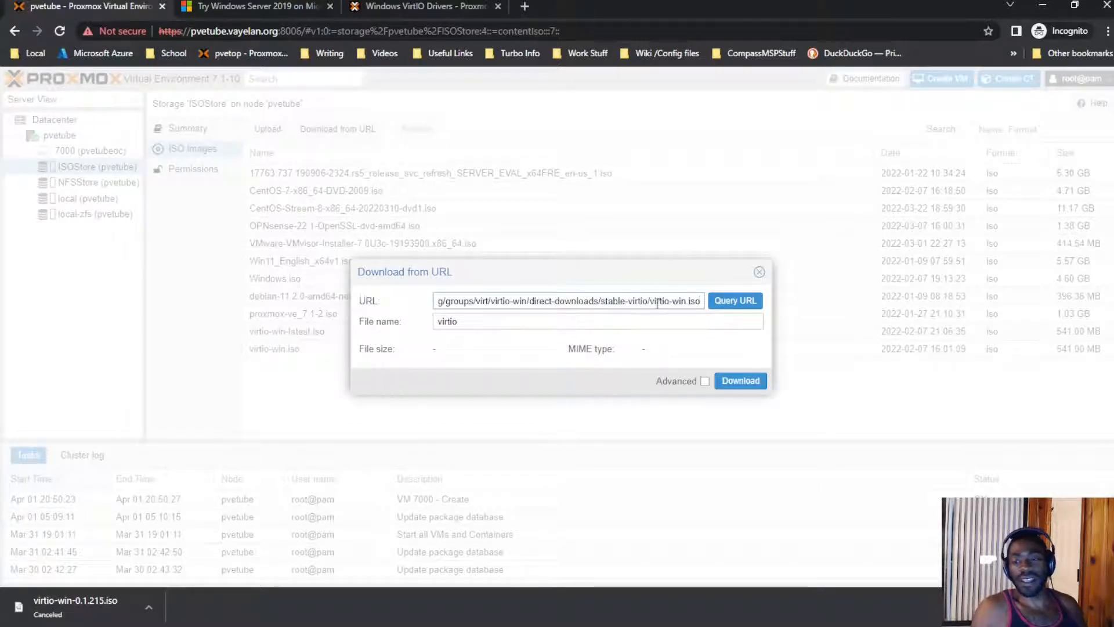
left_click(629, 325)
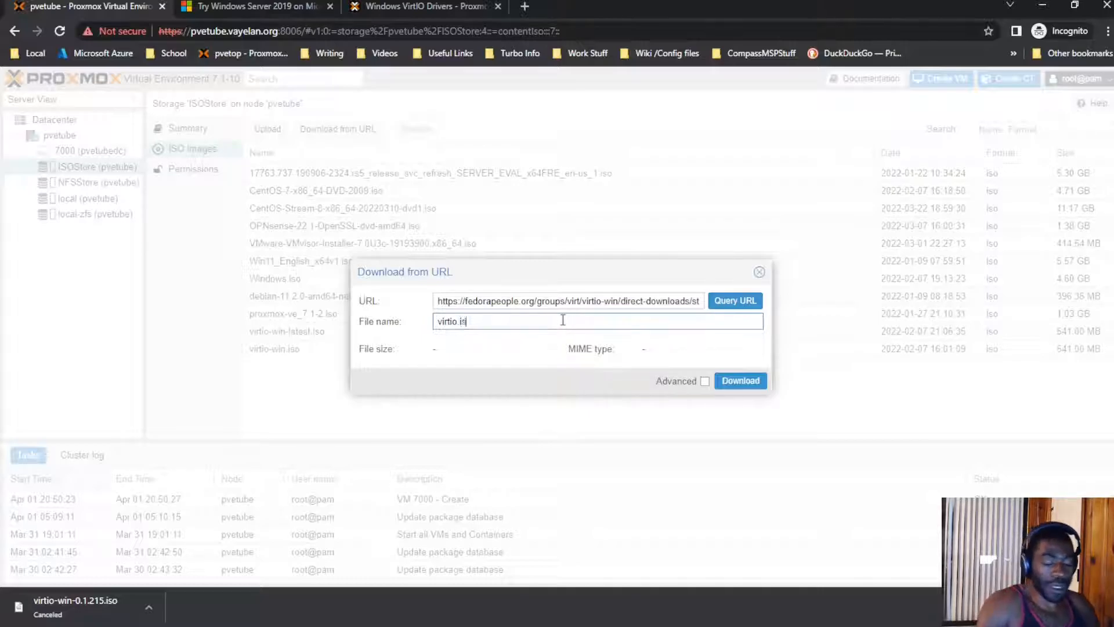
left_click(742, 381)
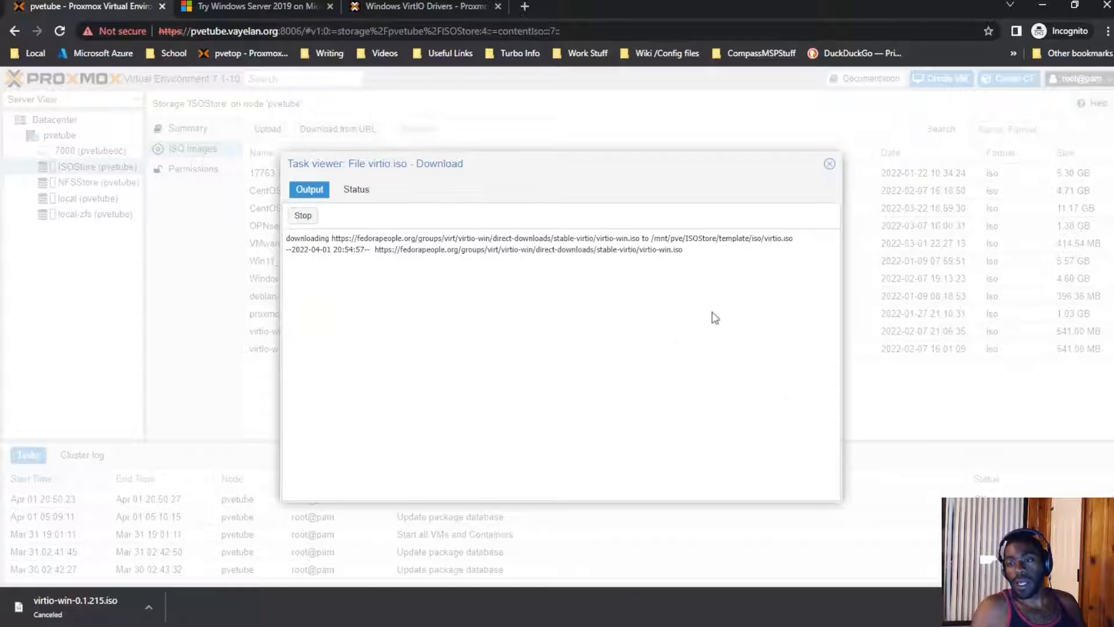
left_click_drag(294, 238, 394, 250)
left_click(455, 312)
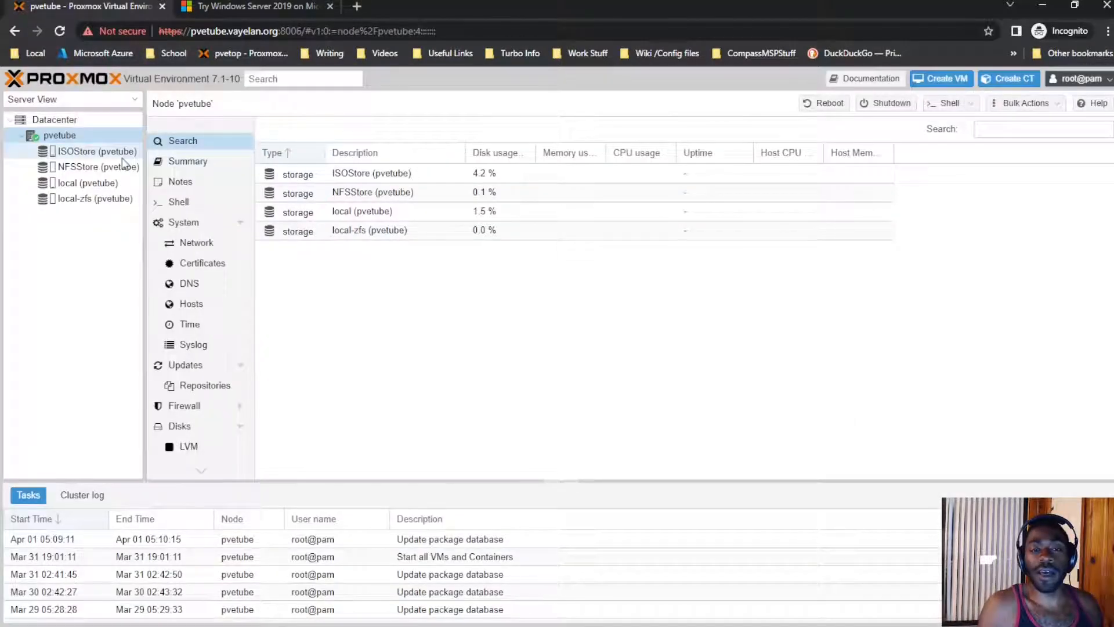
Step: Browse ISOStore's ISO images, checking Windows.iso and the SERVER_EVAL image, then reselect pvetube
left_click(123, 155)
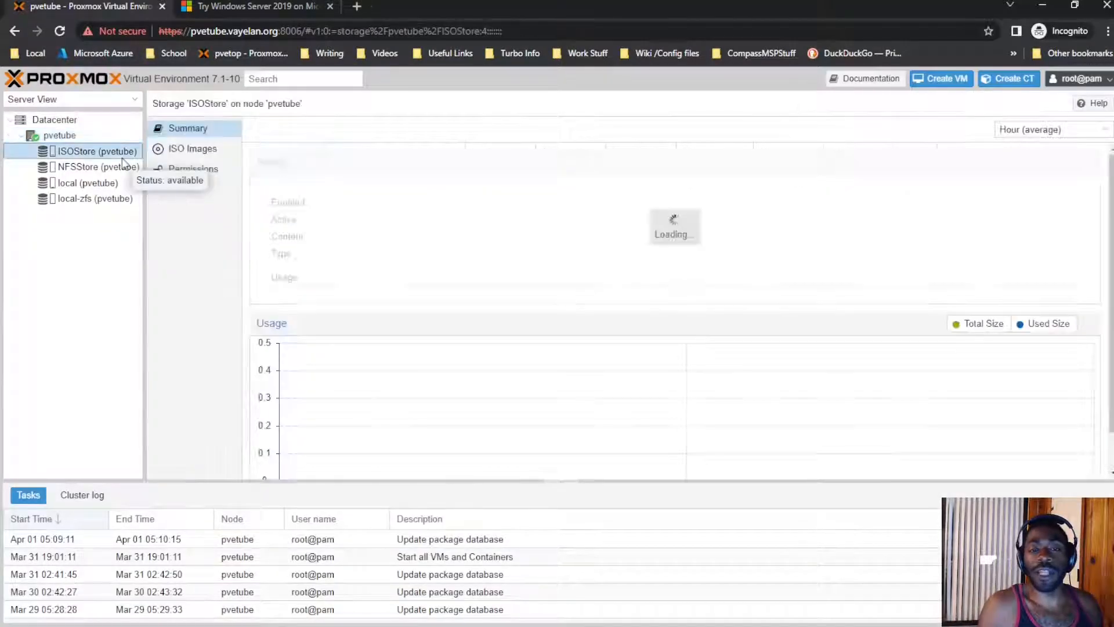
left_click(199, 150)
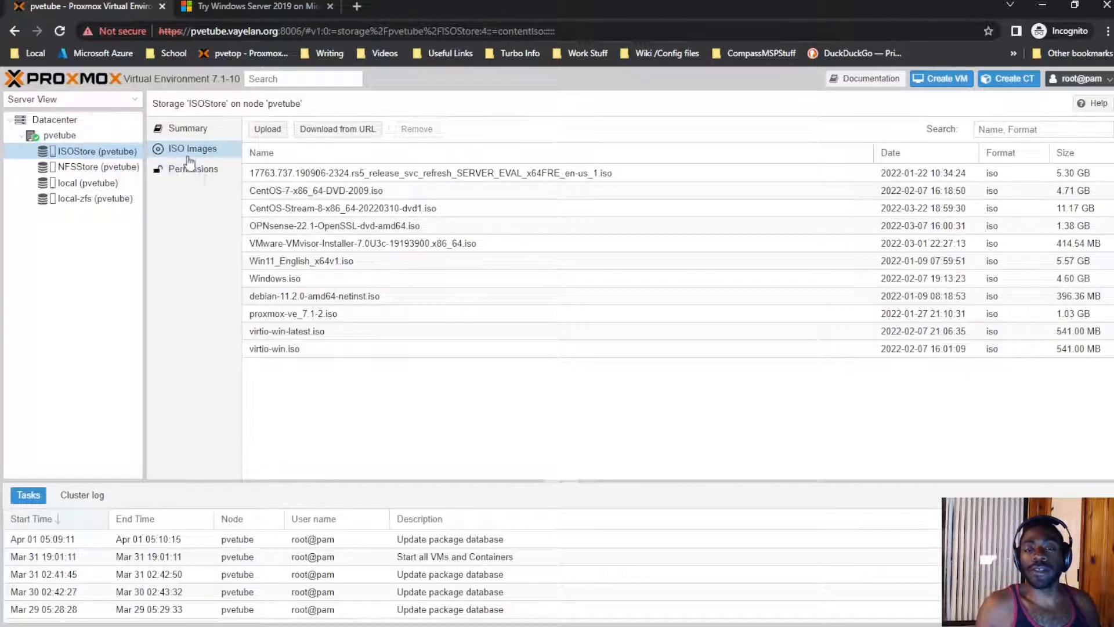
left_click(339, 280)
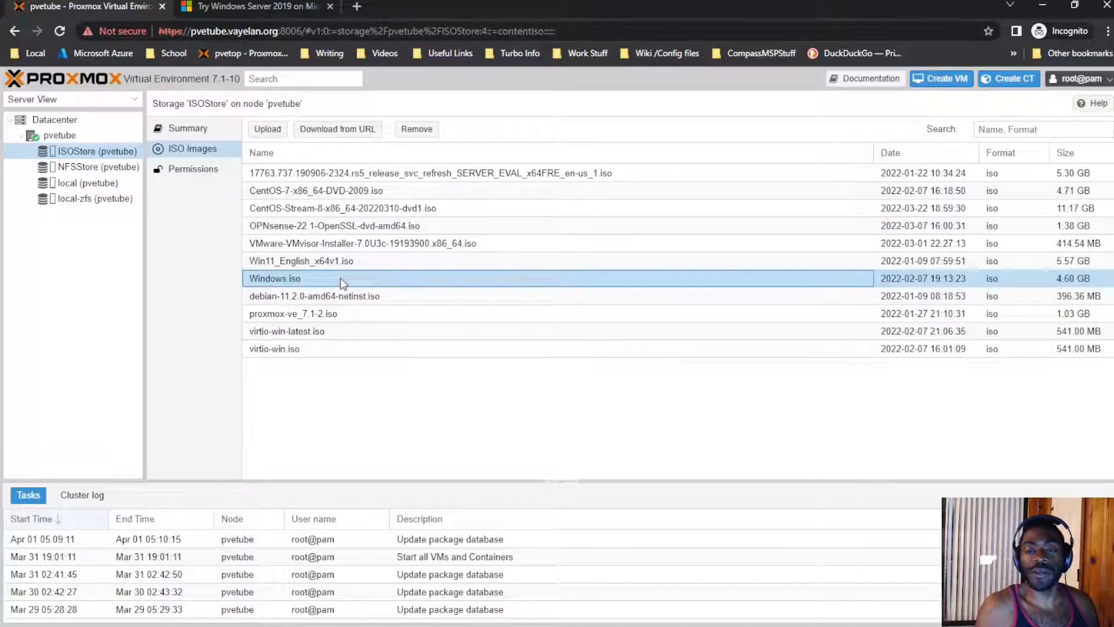
left_click(368, 181)
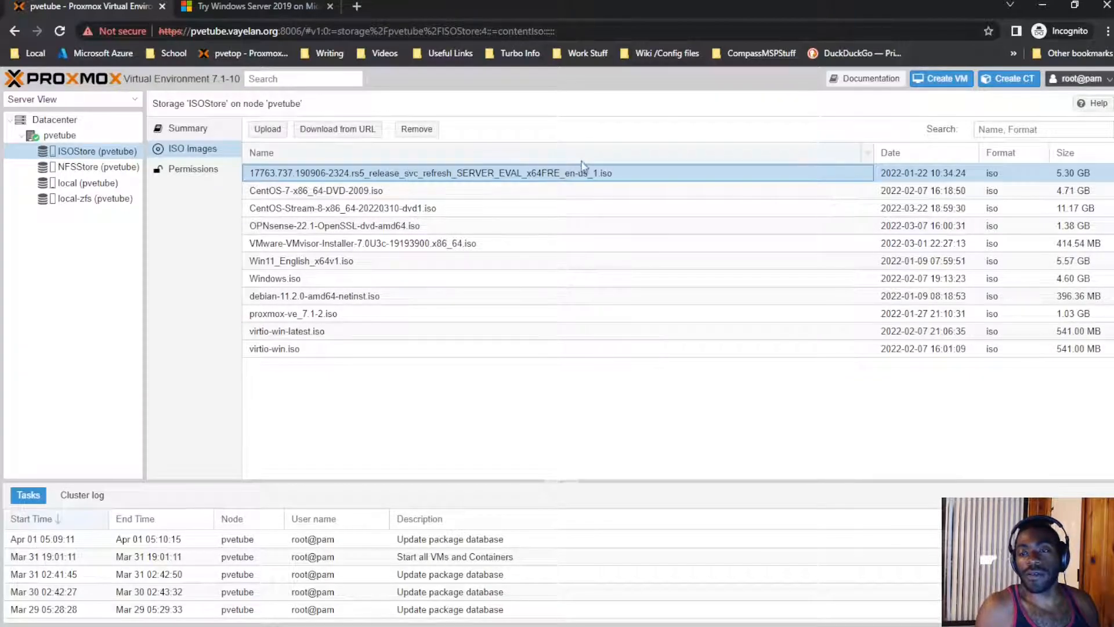
left_click(122, 137)
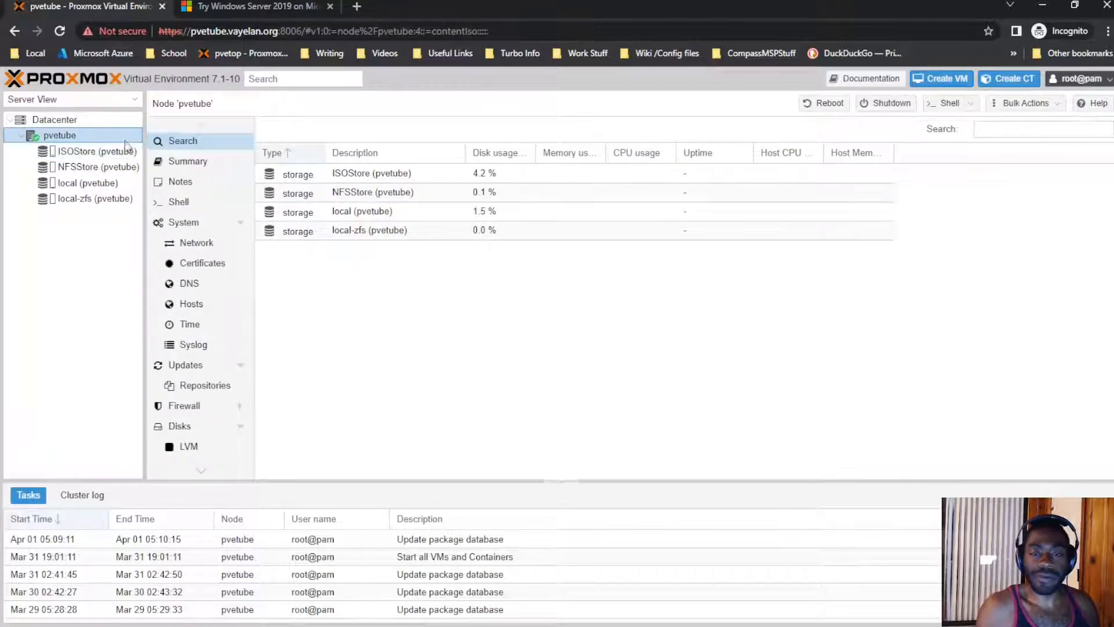
Step: Start a new VM on pvetube and set its VM ID to 7000
right_click(123, 137)
left_click(143, 165)
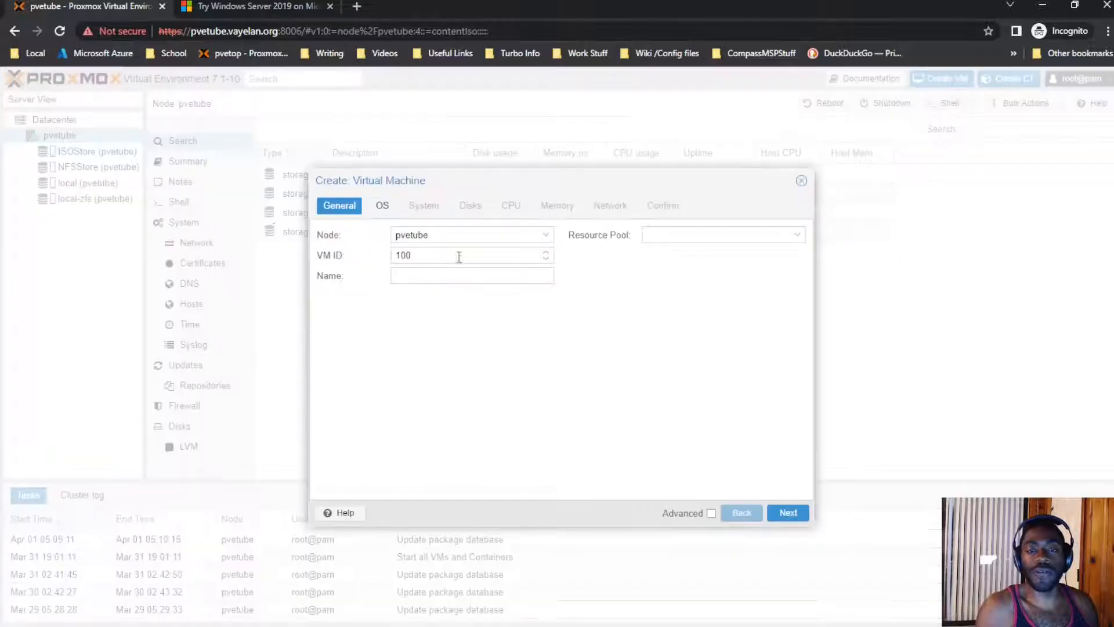
left_click_drag(466, 259, 343, 253)
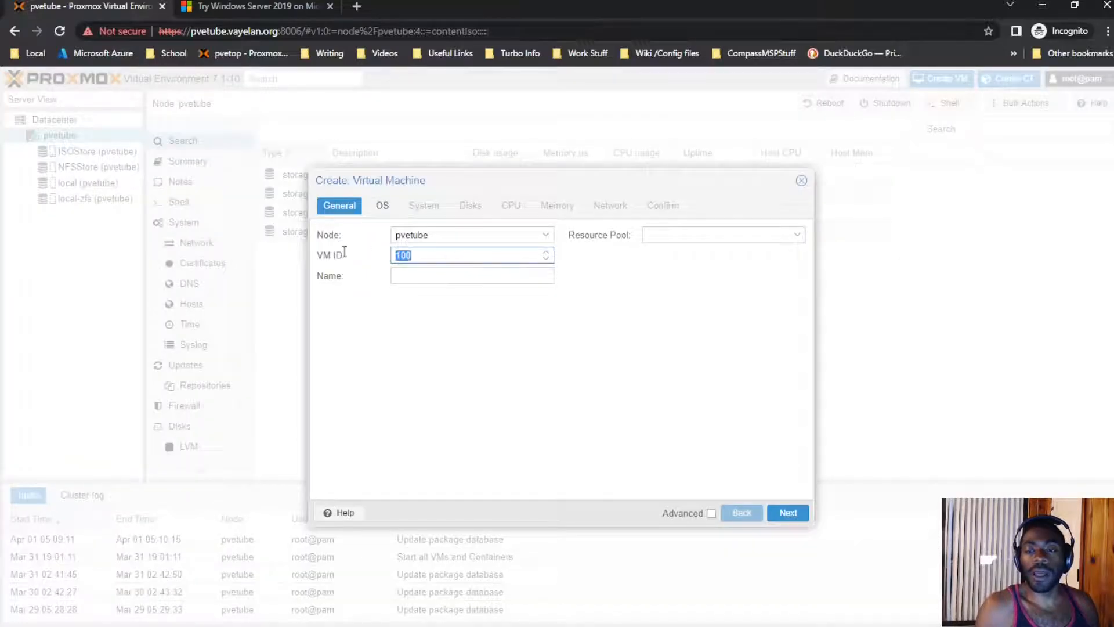
type("7001")
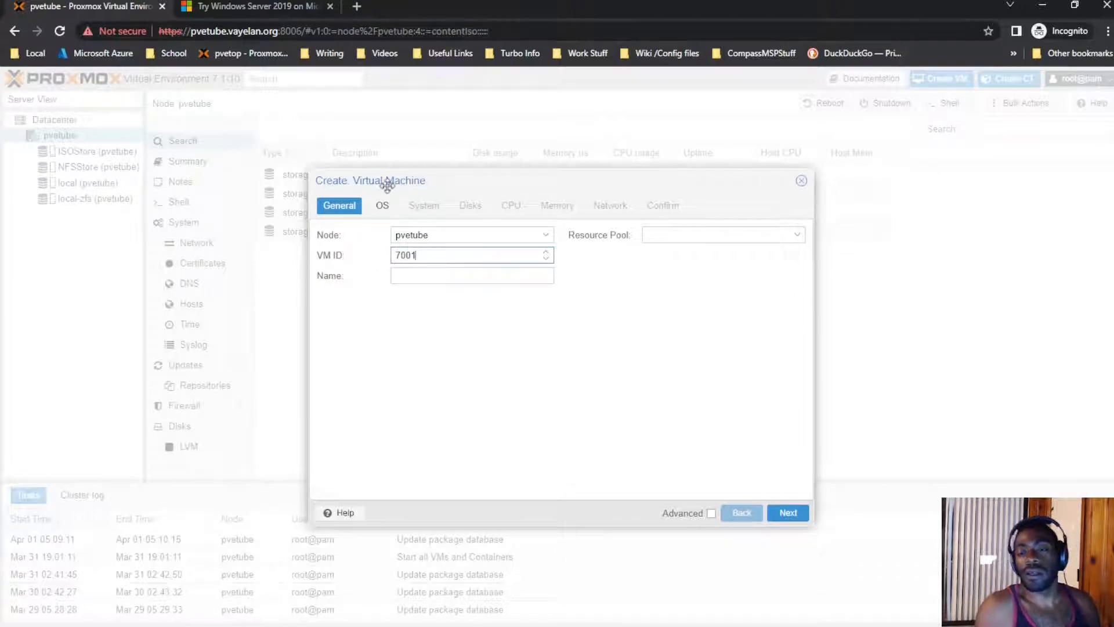
left_click(531, 272)
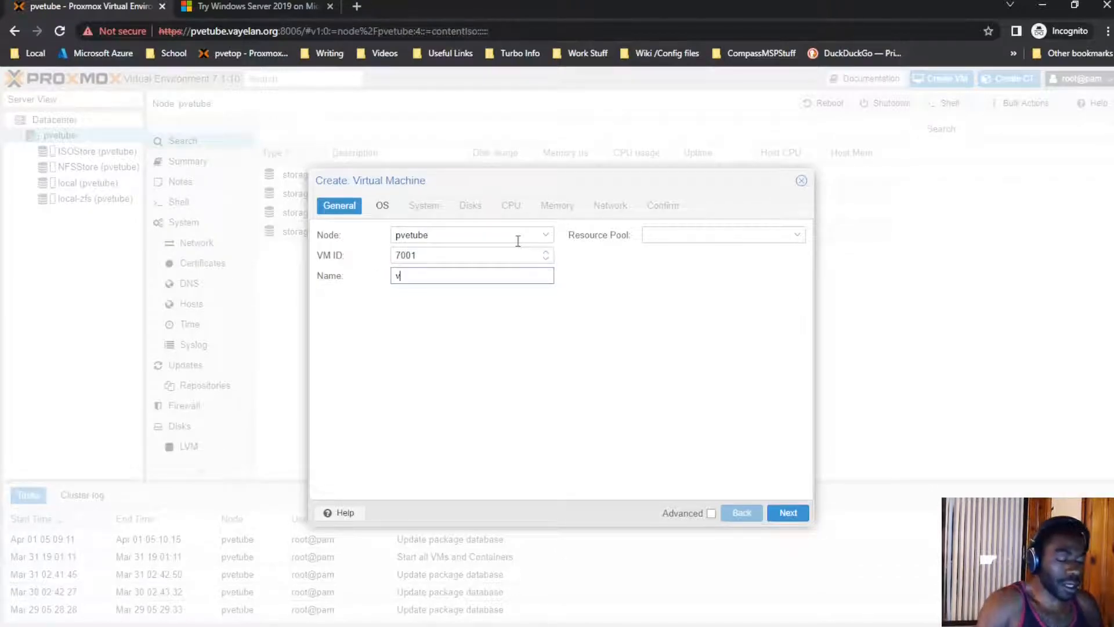
left_click(545, 258)
left_click(532, 271)
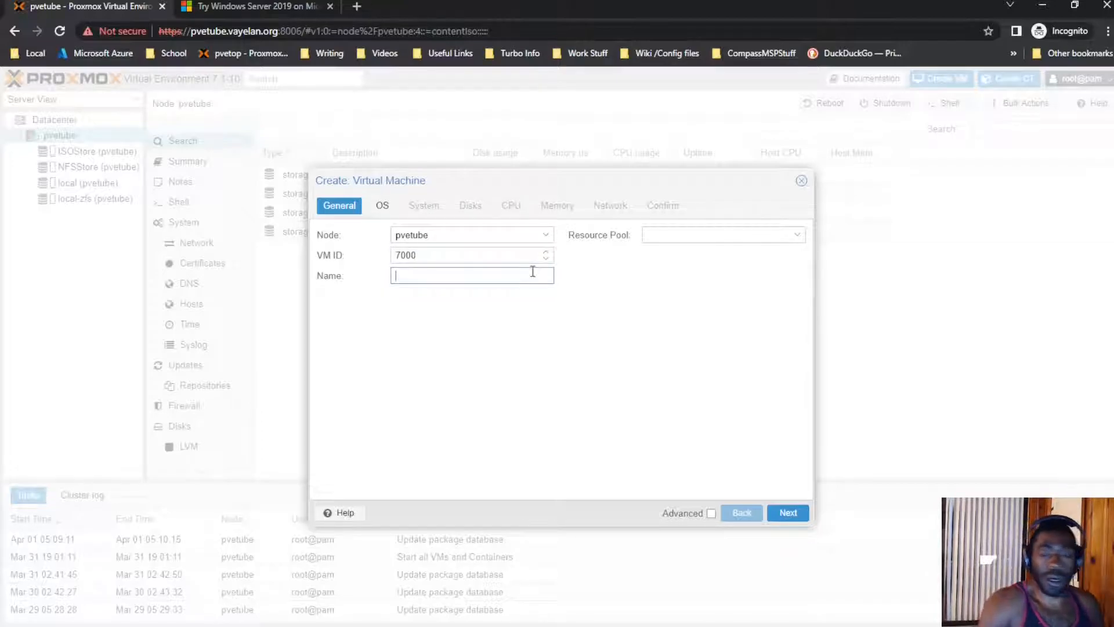
Step: Name the VM pvetubedc and advance to the OS settings
type("pvetubne")
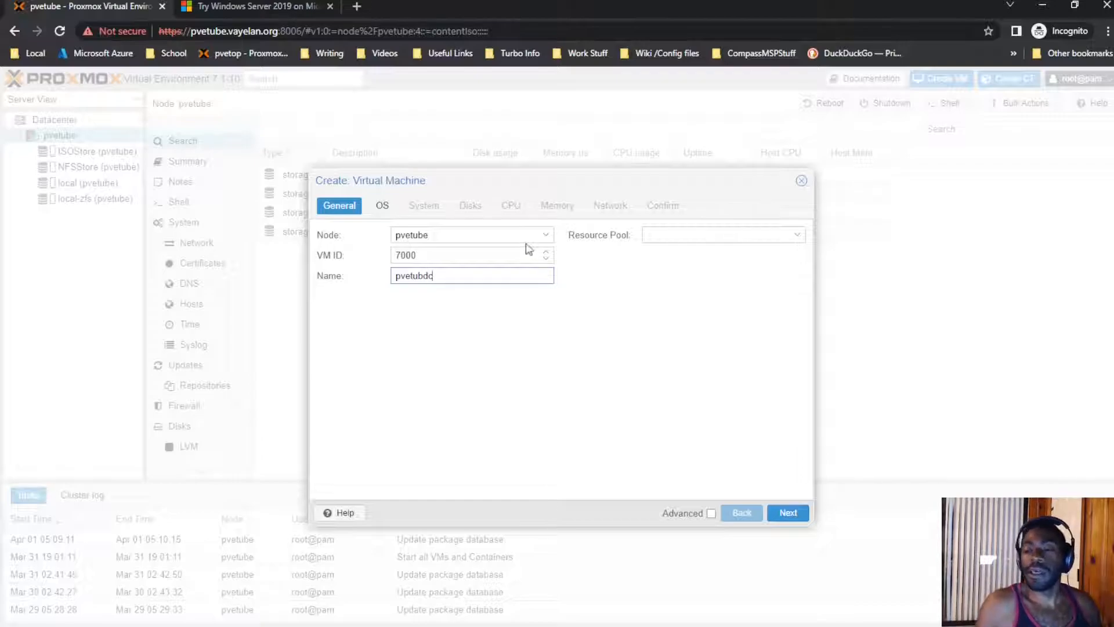
left_click(425, 277)
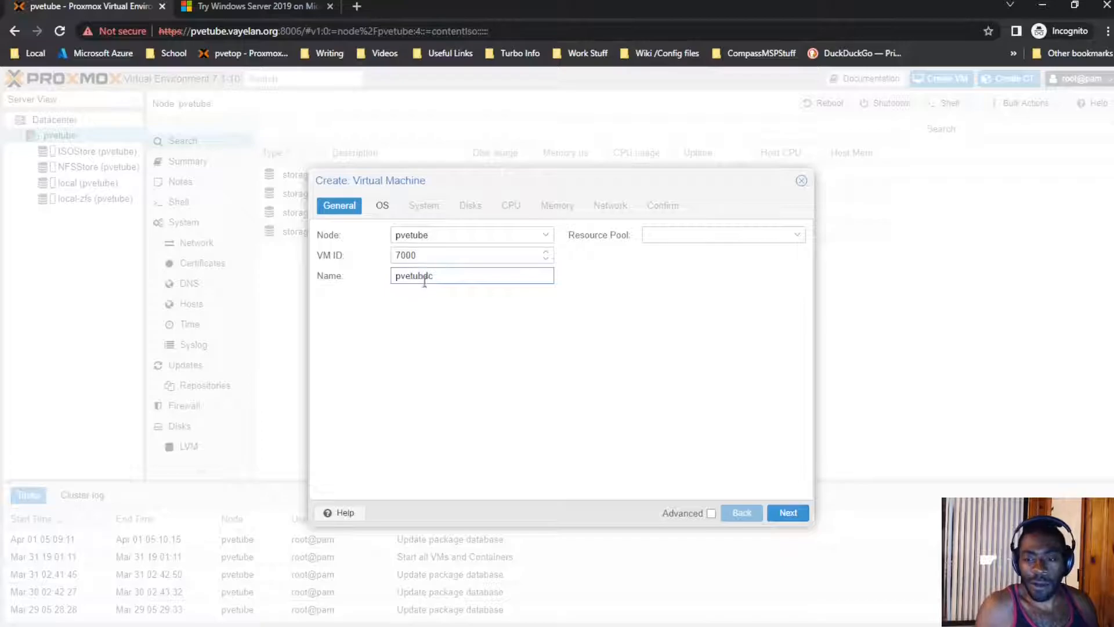
left_click(455, 256)
left_click(454, 281)
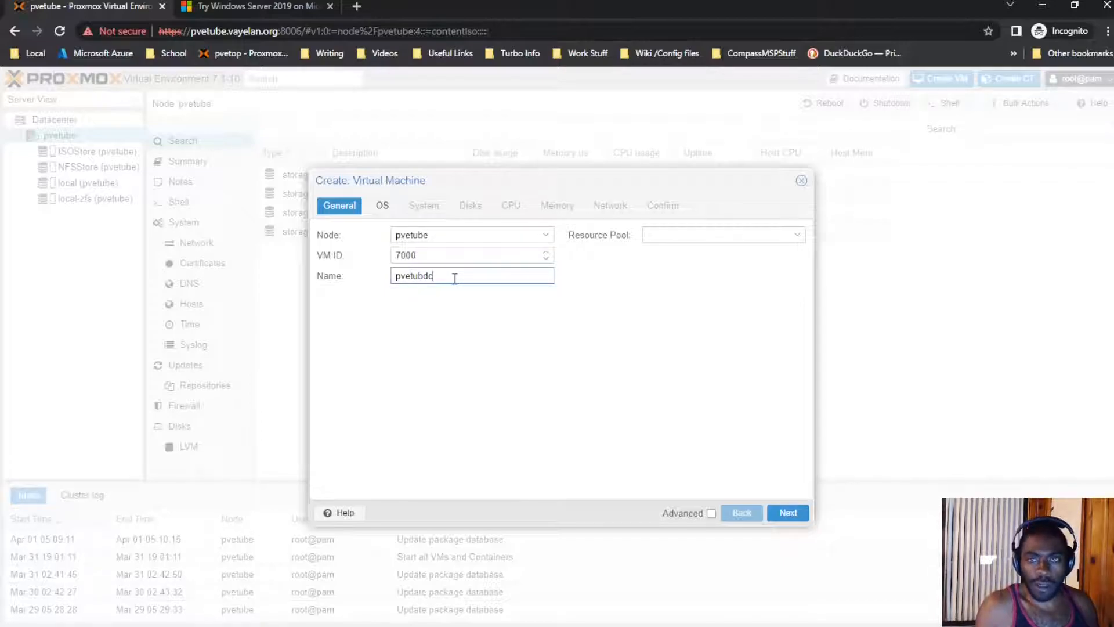
left_click_drag(425, 278, 438, 281)
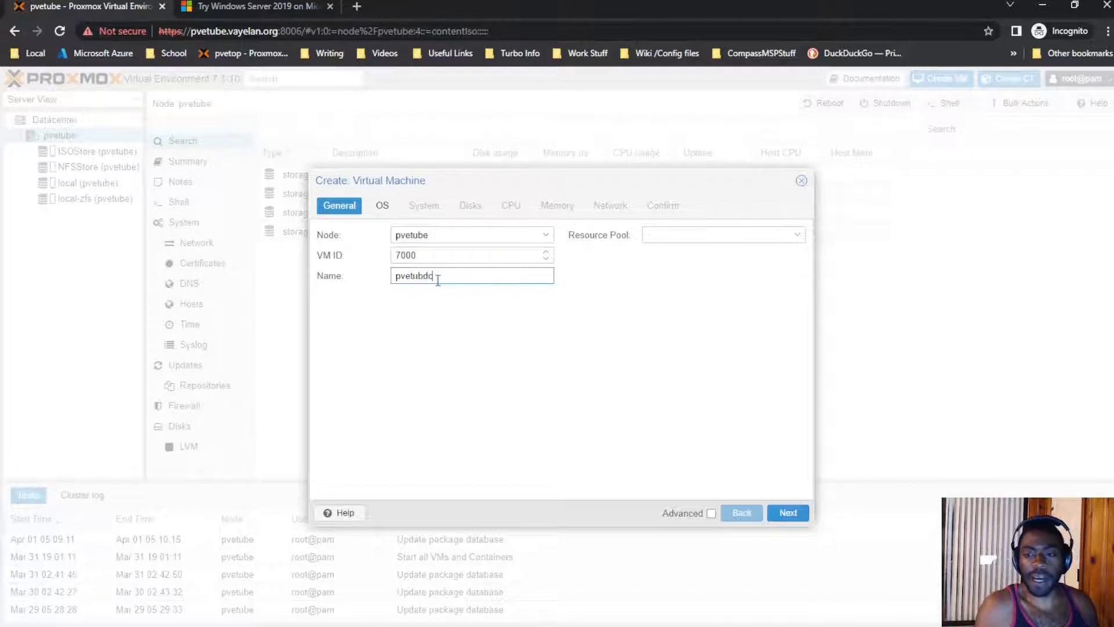
left_click(422, 276)
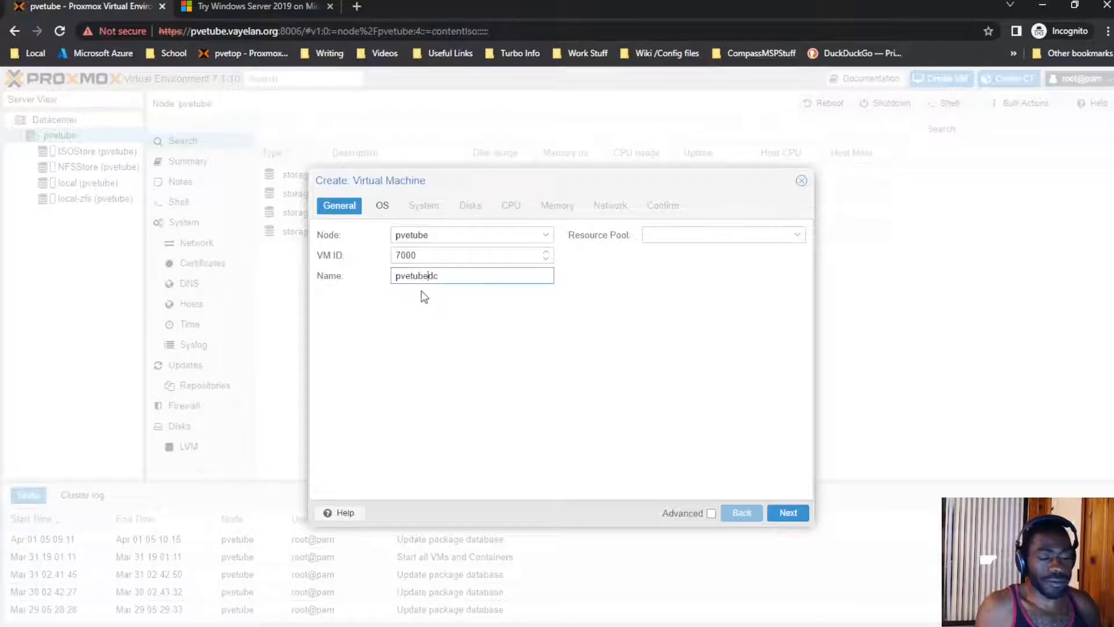
left_click(461, 277)
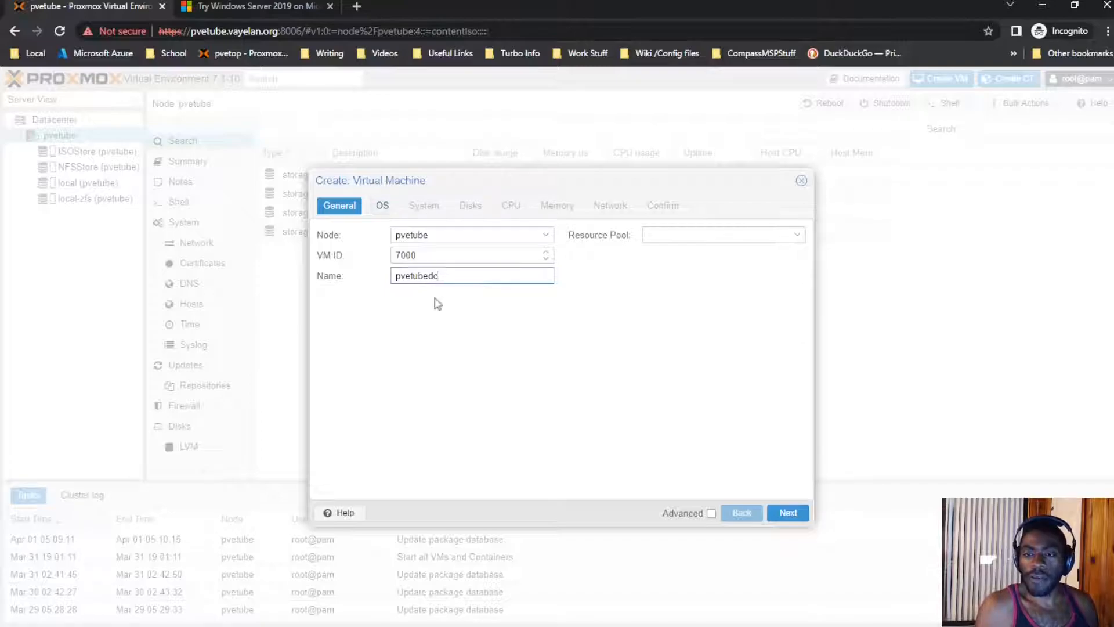
left_click(429, 279)
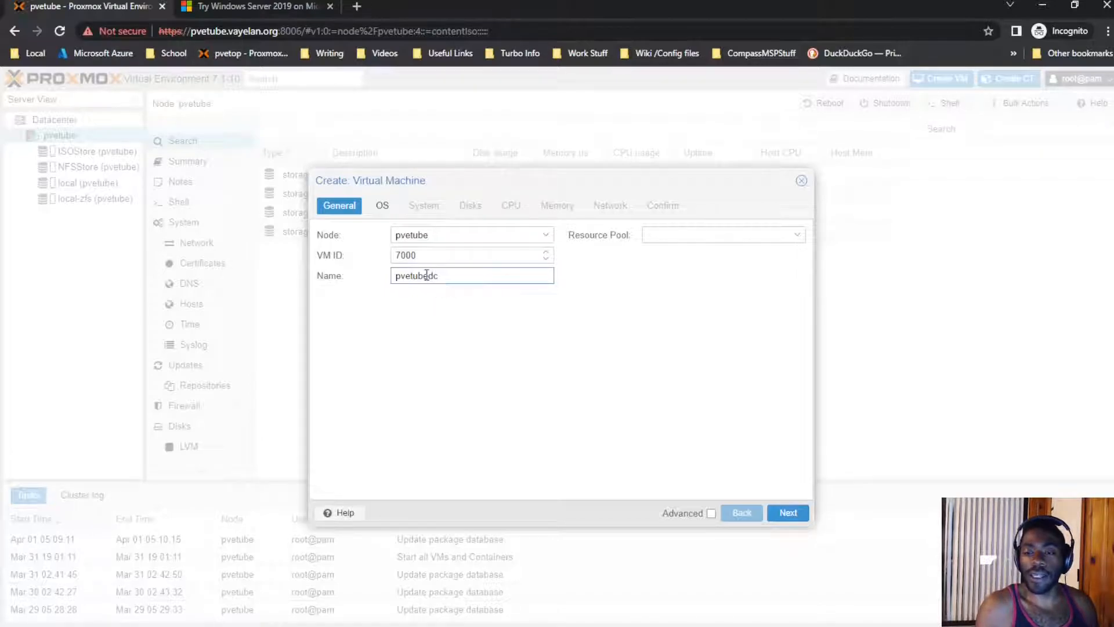
left_click_drag(425, 276, 390, 277)
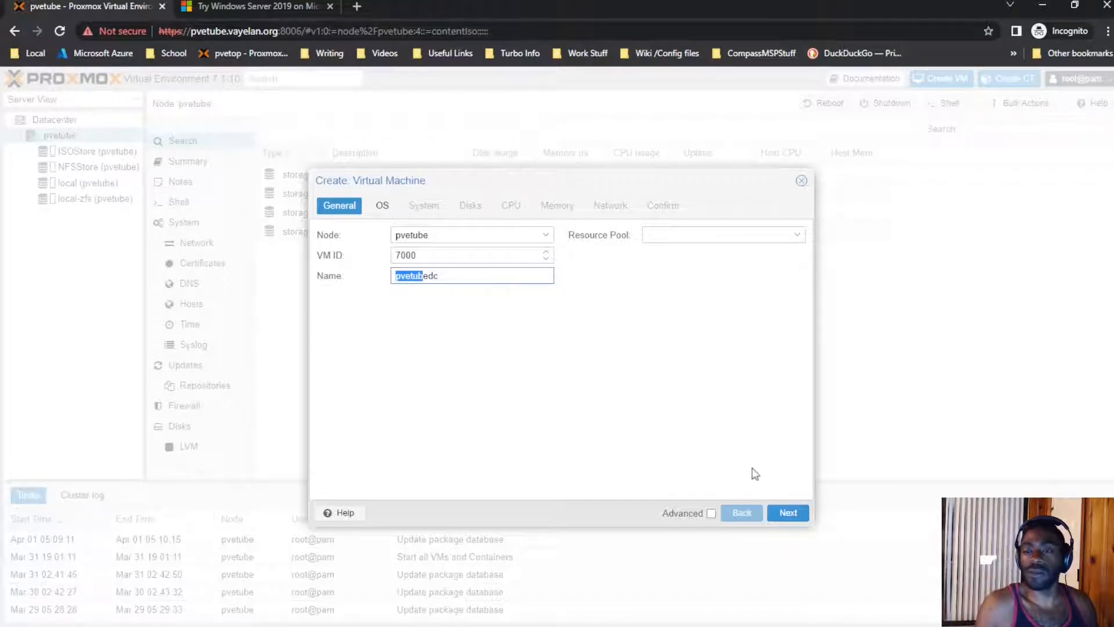
left_click(799, 519)
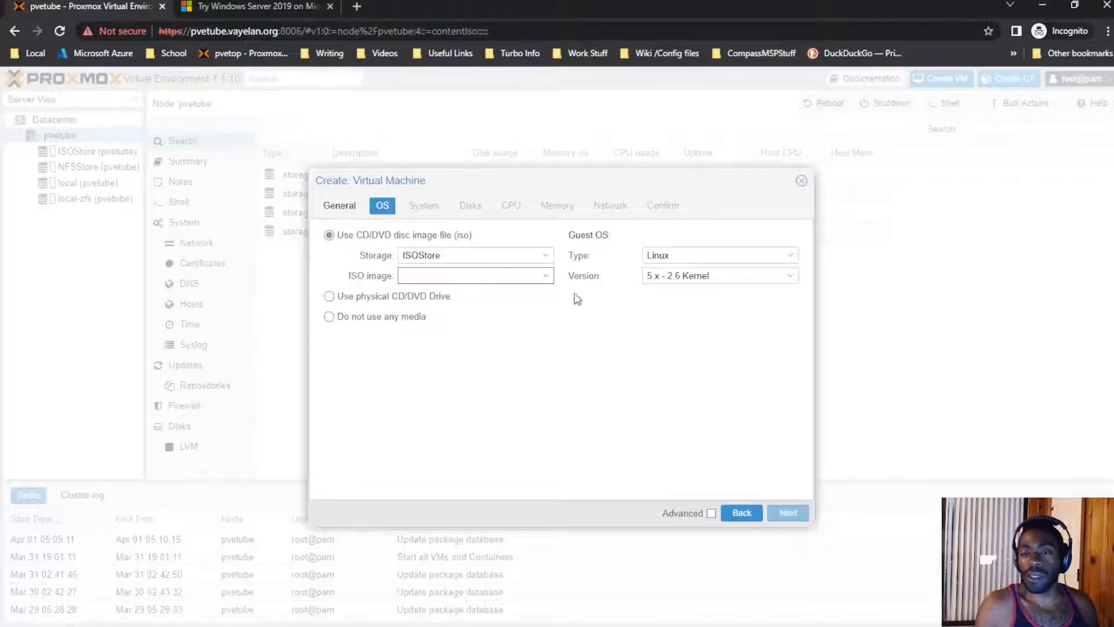
Step: Choose the SERVER_EVAL x64 ISO on ISOStore as install image and proceed to System
left_click(530, 259)
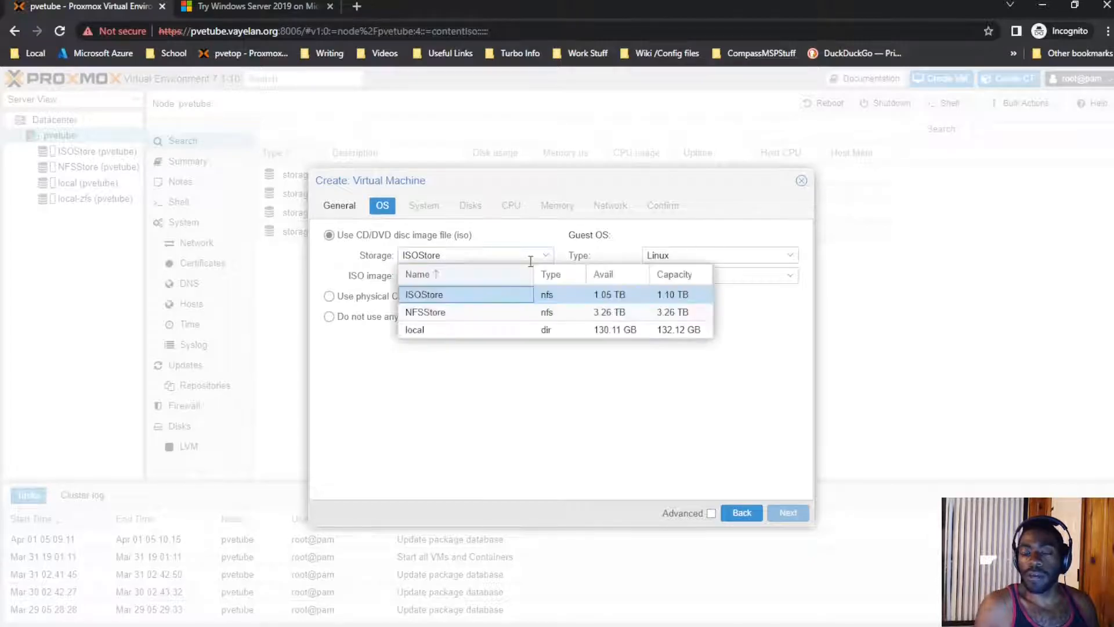
left_click(530, 260)
left_click(515, 277)
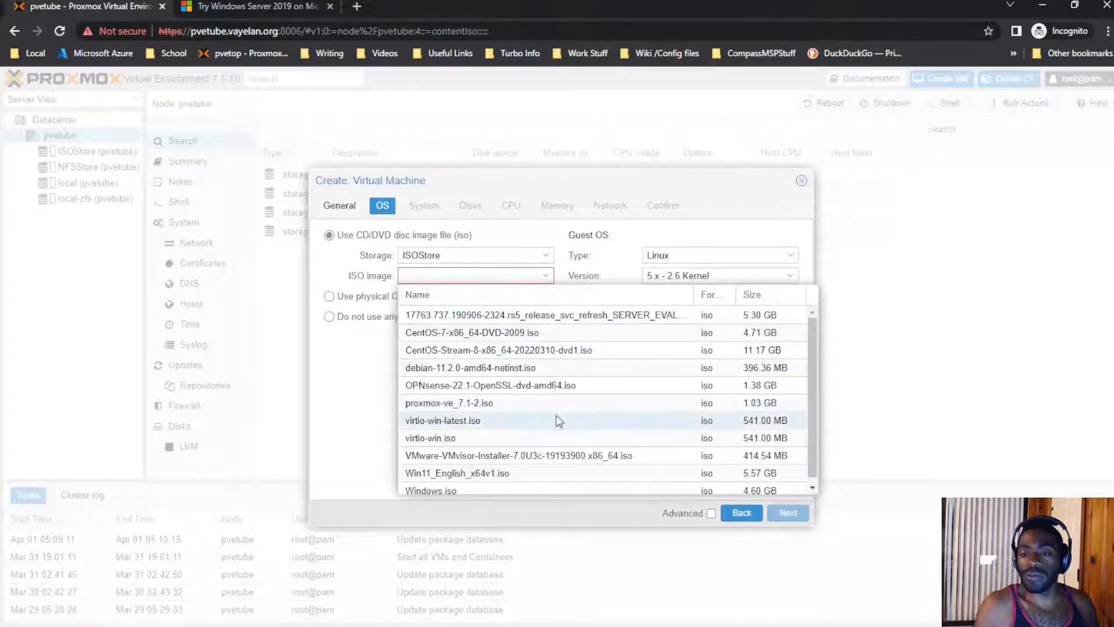
left_click(566, 314)
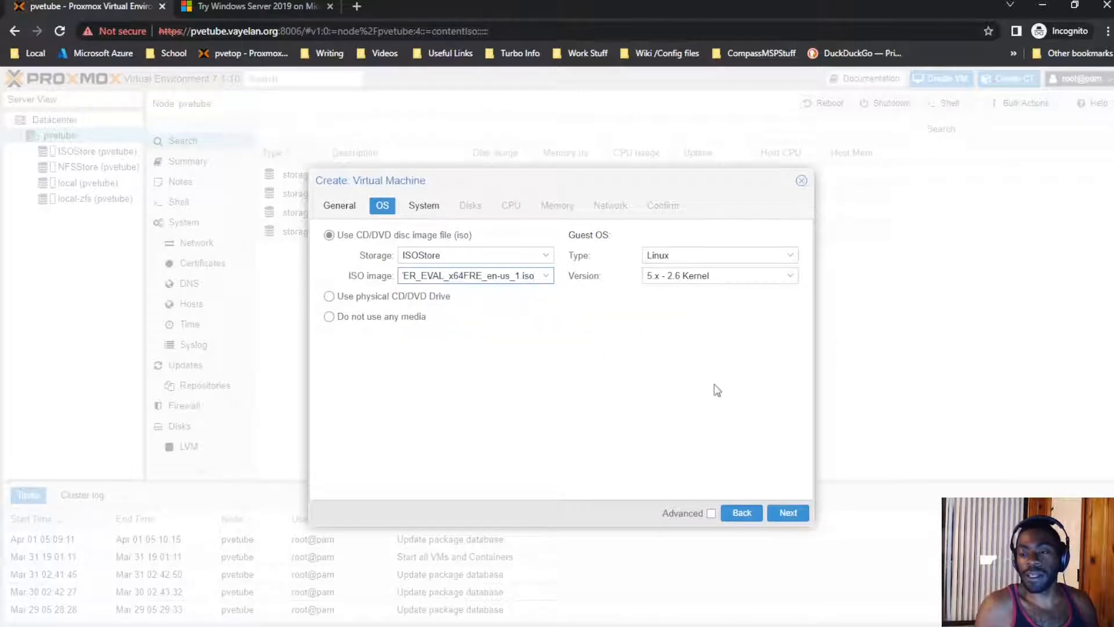
left_click(787, 512)
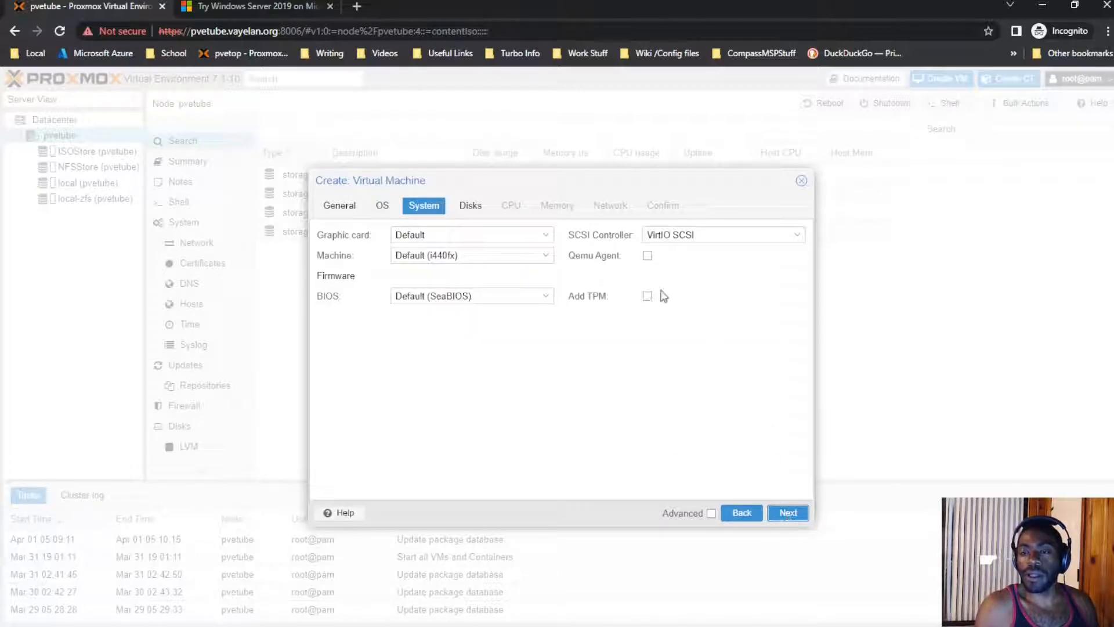
Step: Keep the default graphic card and the VirtIO SCSI controller
left_click(520, 235)
left_click(521, 235)
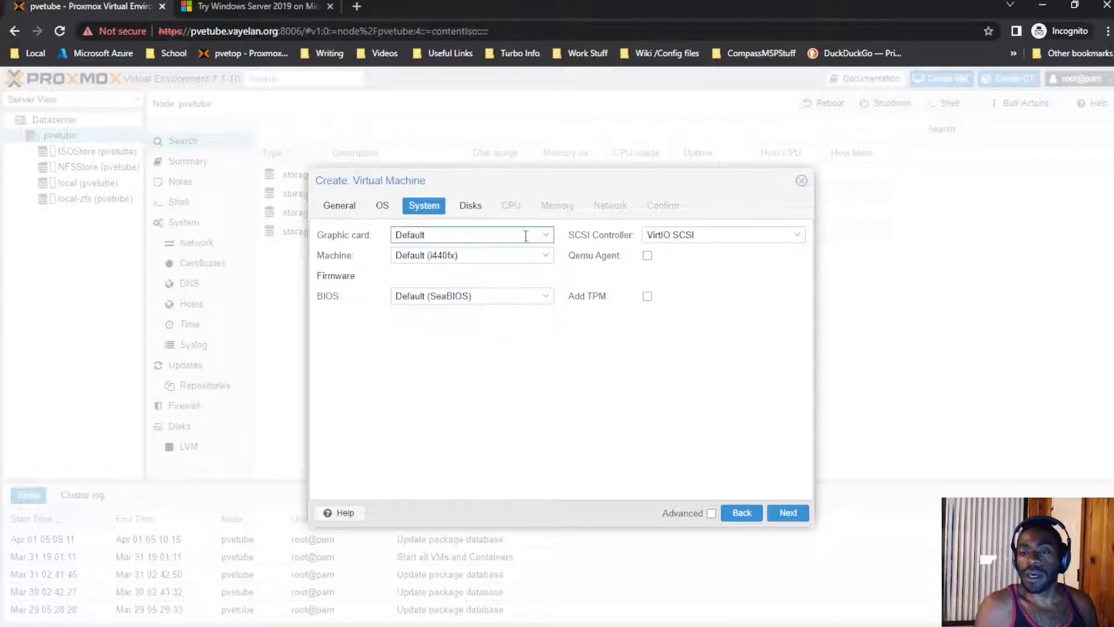
left_click(743, 235)
left_click(742, 234)
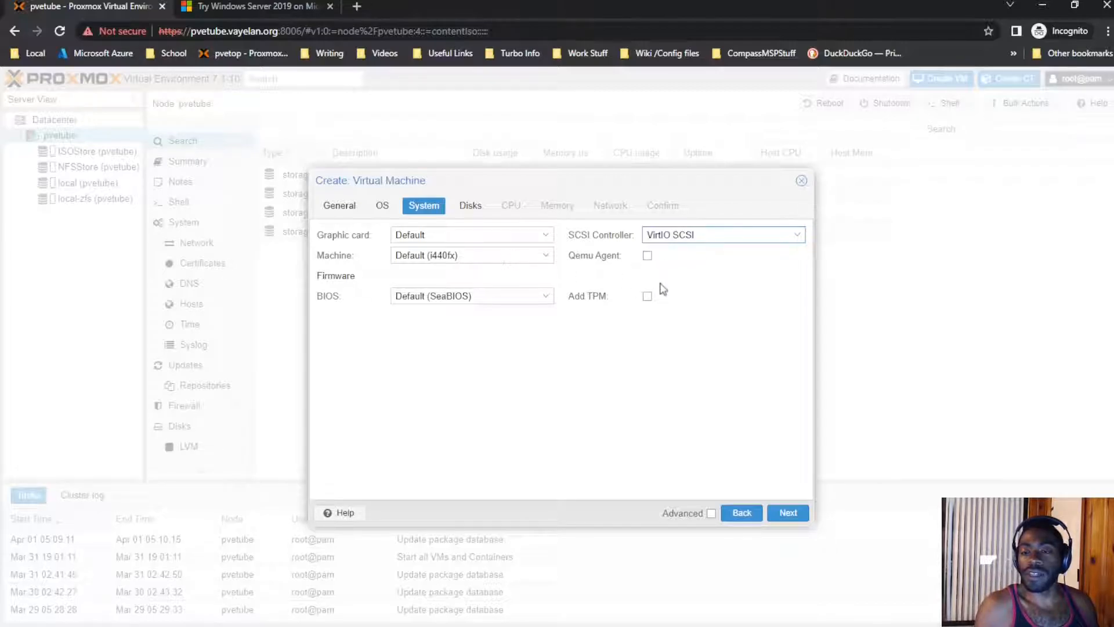
Step: Enable the QEMU guest agent and set the BIOS to OVMF (UEFI)
left_click(647, 257)
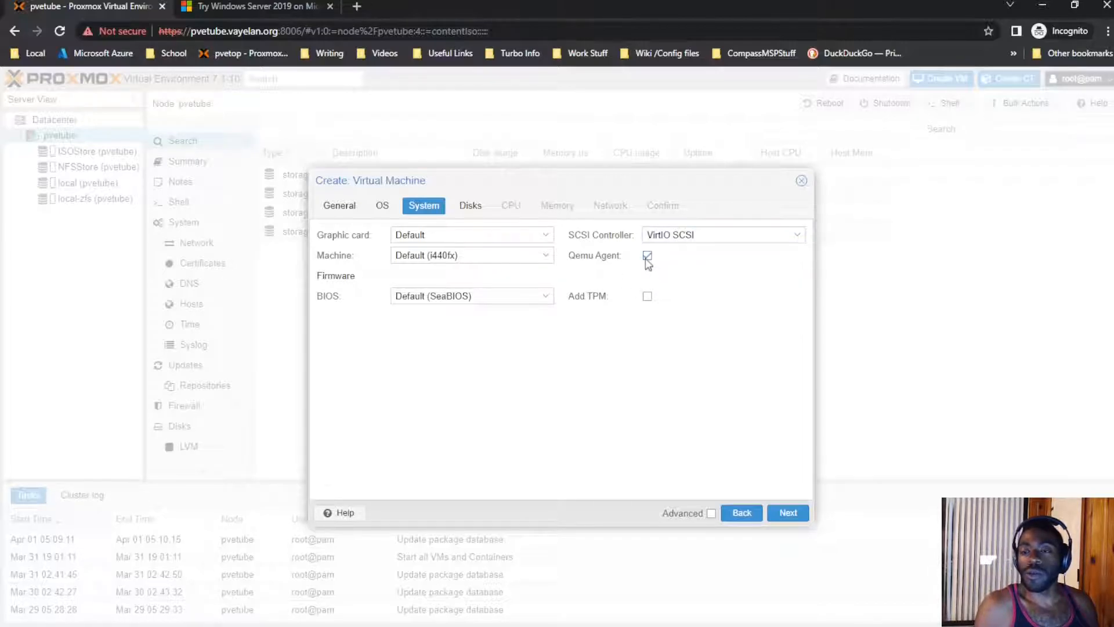
left_click(530, 295)
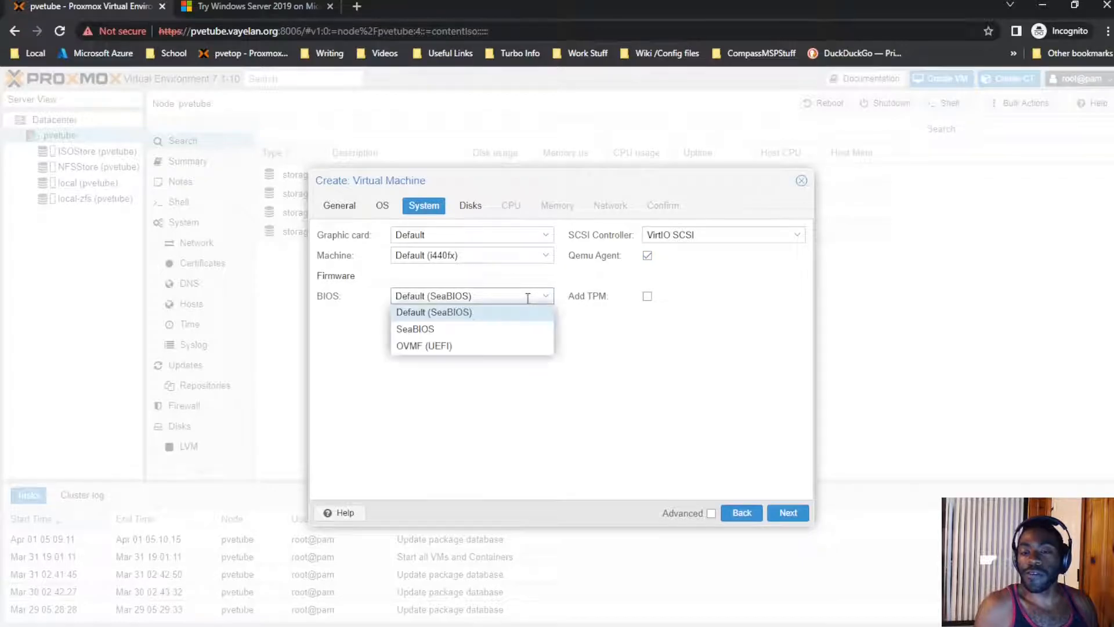
left_click(507, 347)
left_click(545, 336)
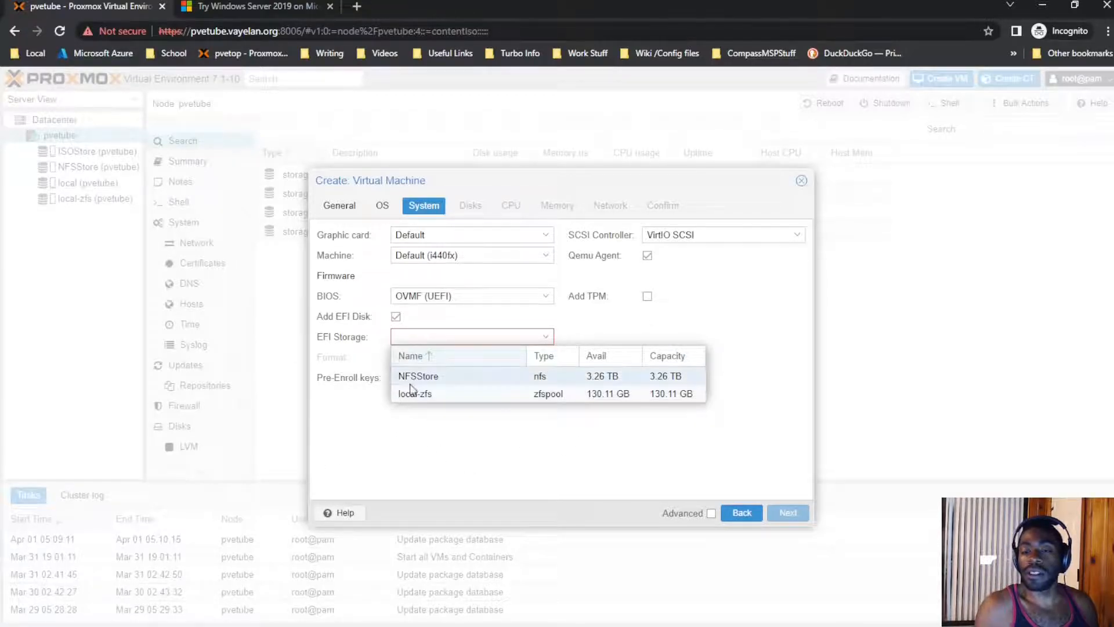
Step: Put the EFI disk on NFSStore and, after trying raw, keep the QEMU qcow2 format
left_click(433, 377)
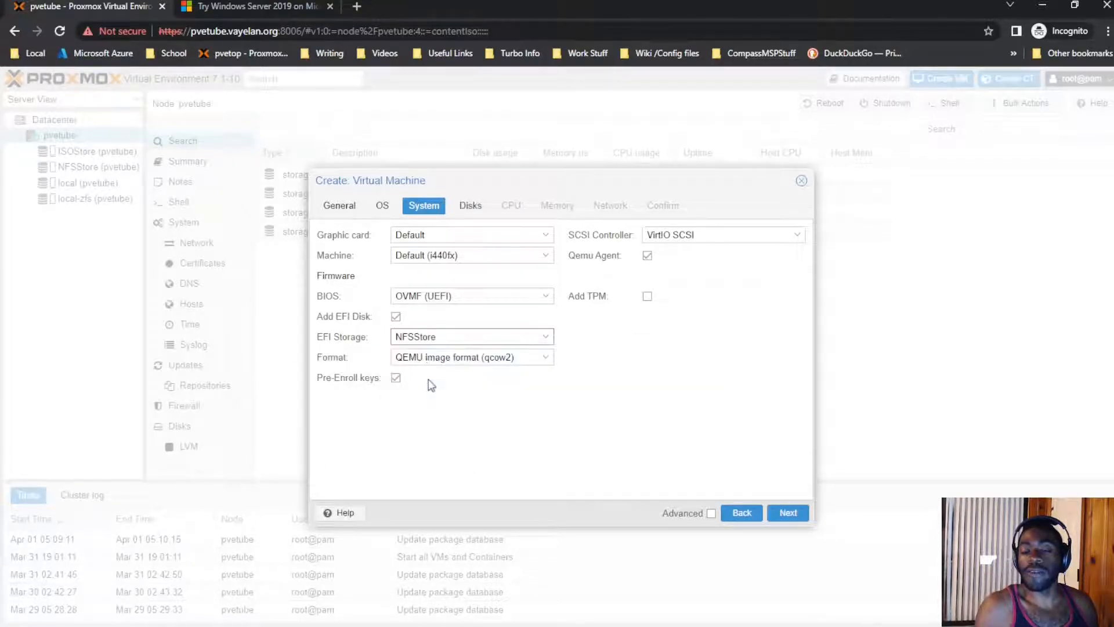
left_click(441, 358)
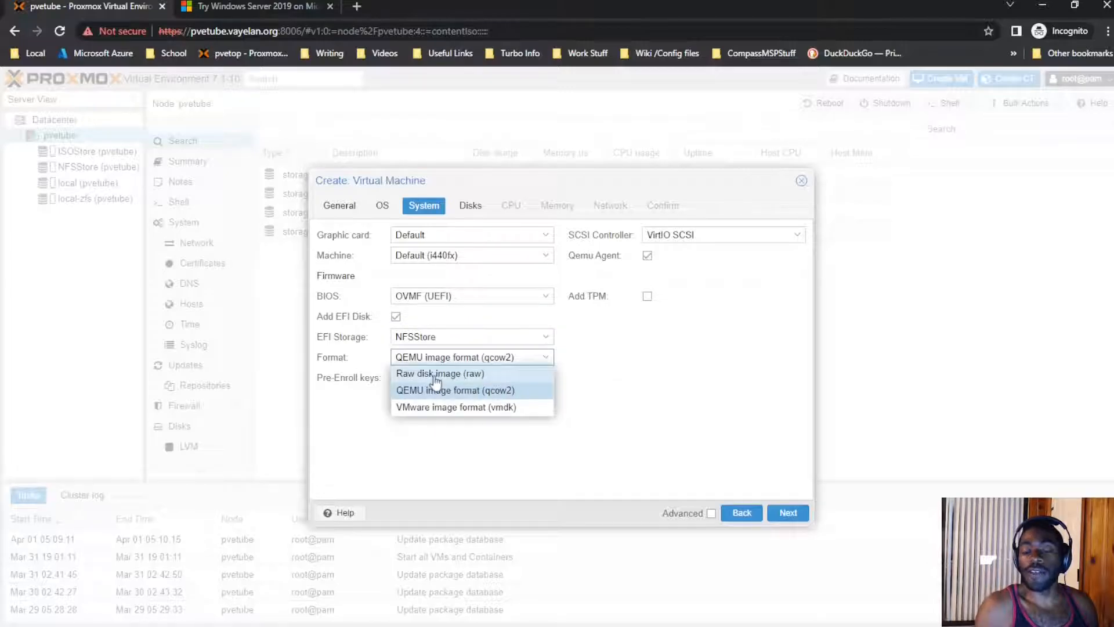
left_click(434, 374)
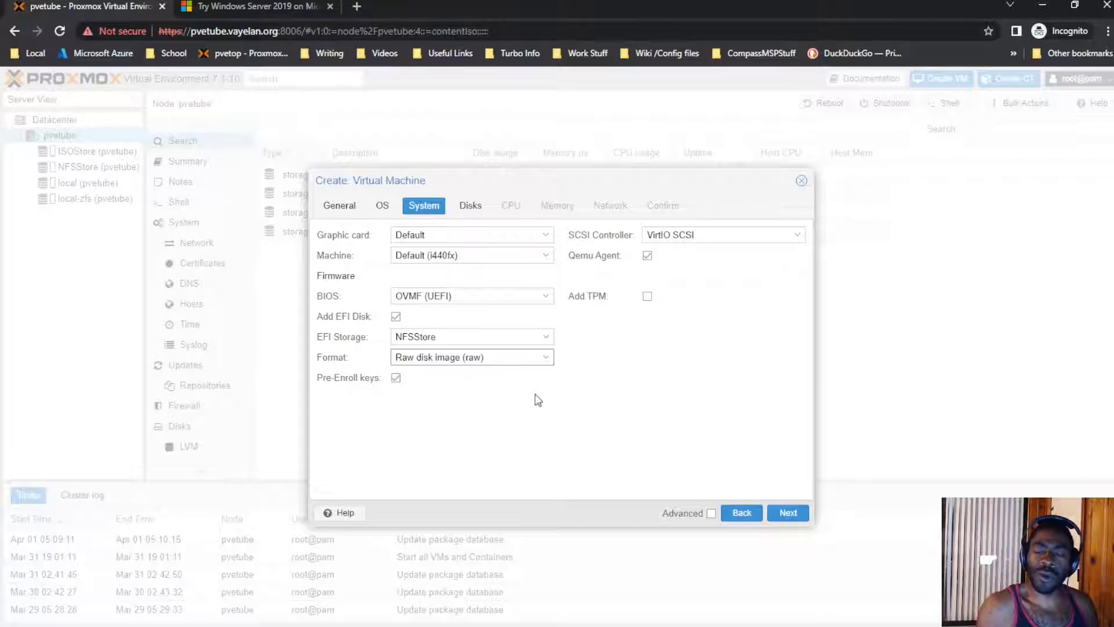
left_click(484, 358)
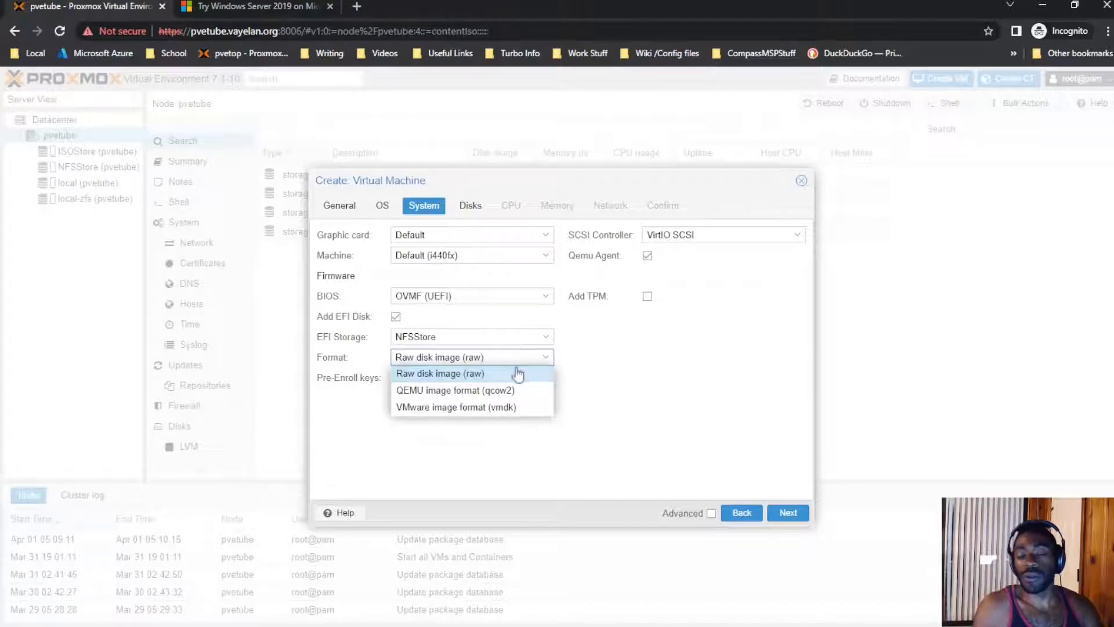
left_click(512, 390)
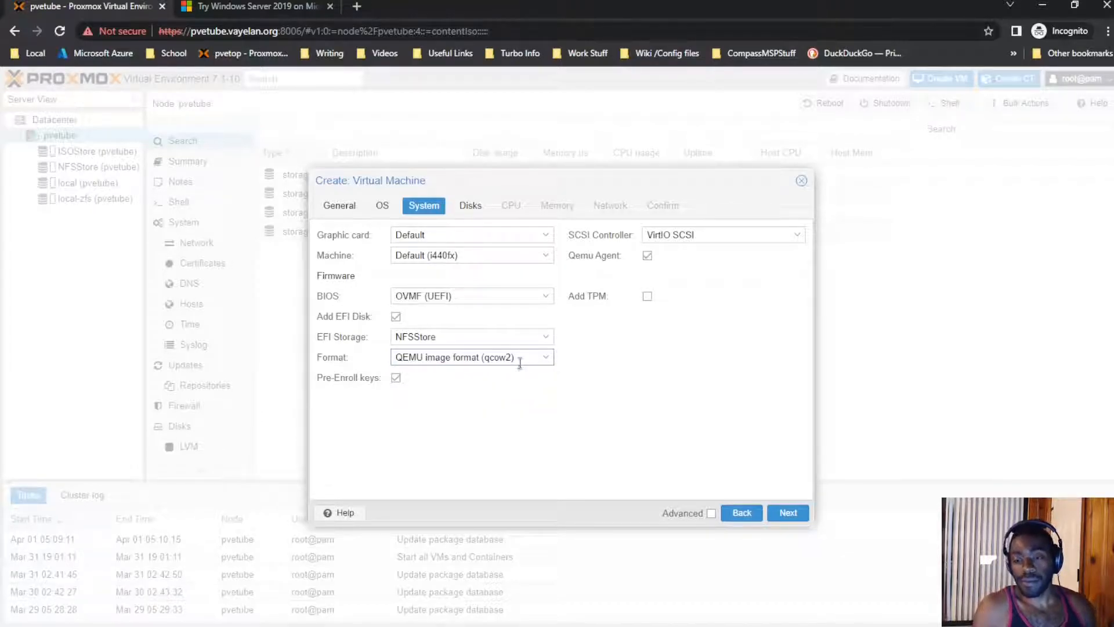
left_click(551, 364)
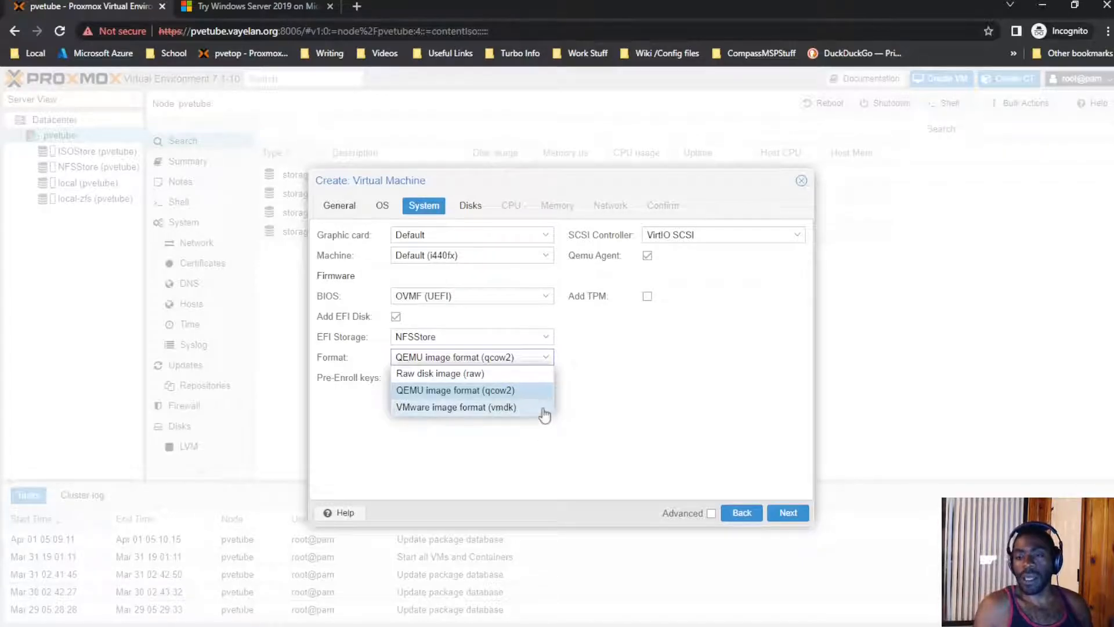
left_click(539, 392)
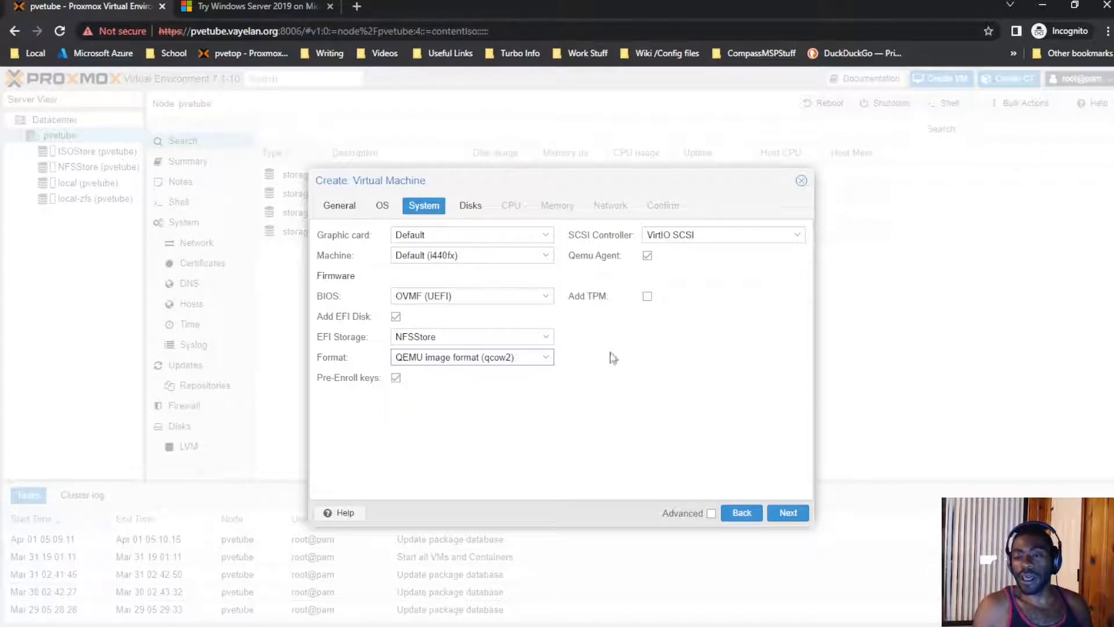
Step: Set the hard disk size to 128 GiB in qcow2 format
left_click(788, 512)
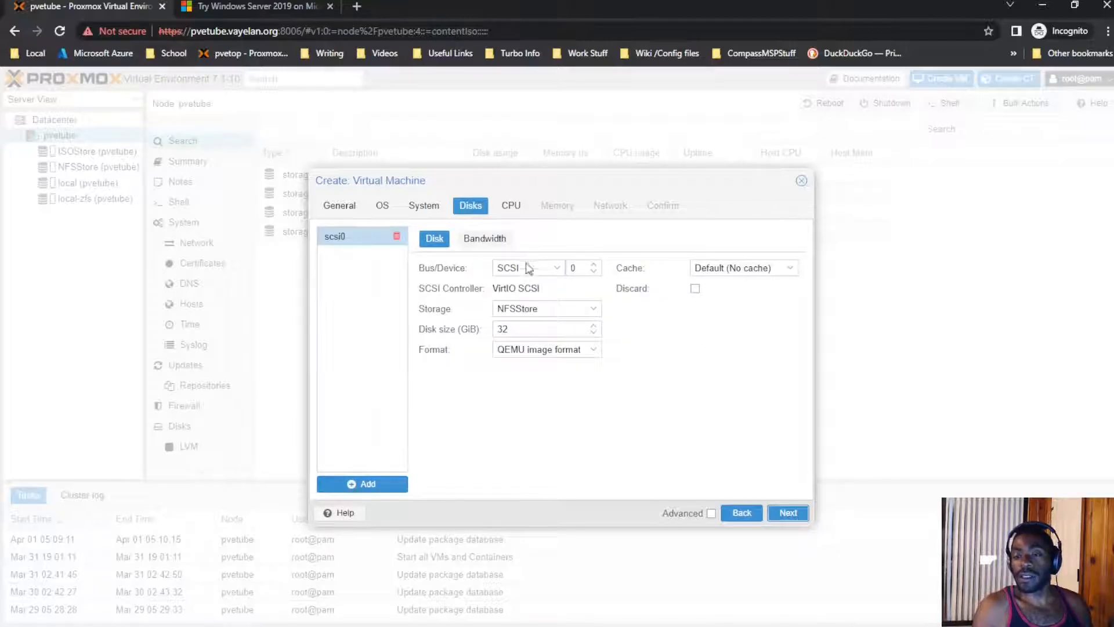
double_click(520, 329)
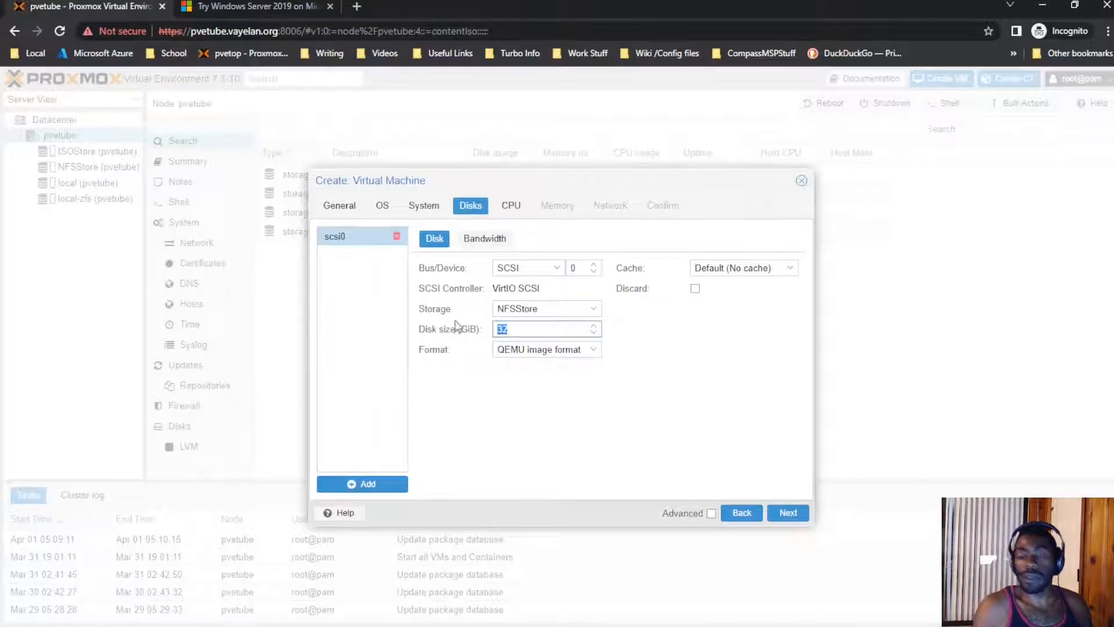
key("BackSpace")
key("BackSpace")
type("128")
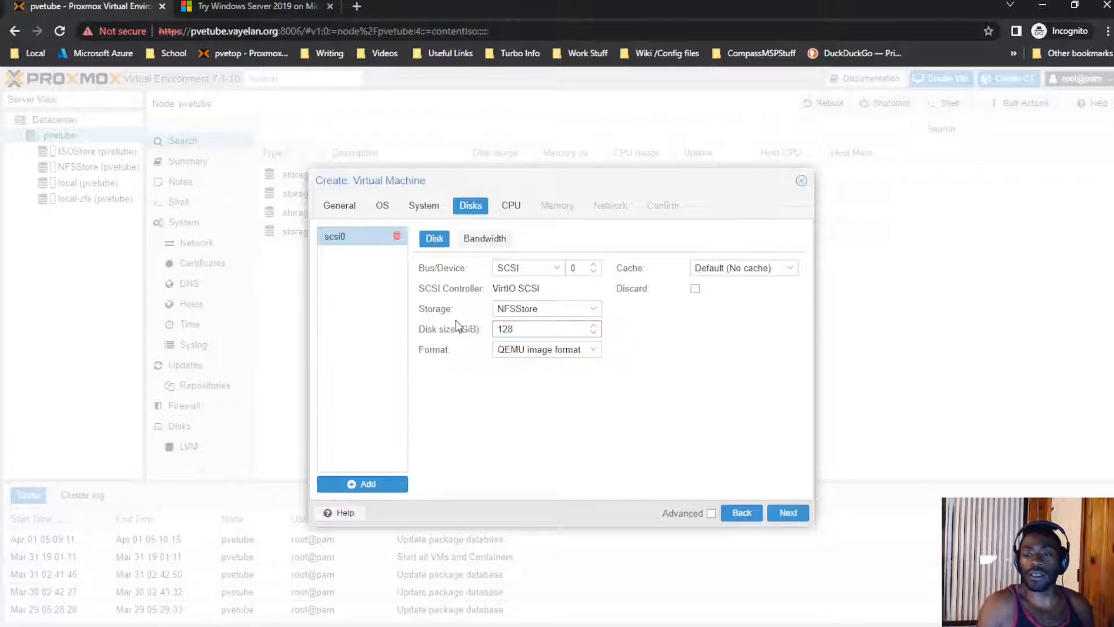
double_click(515, 349)
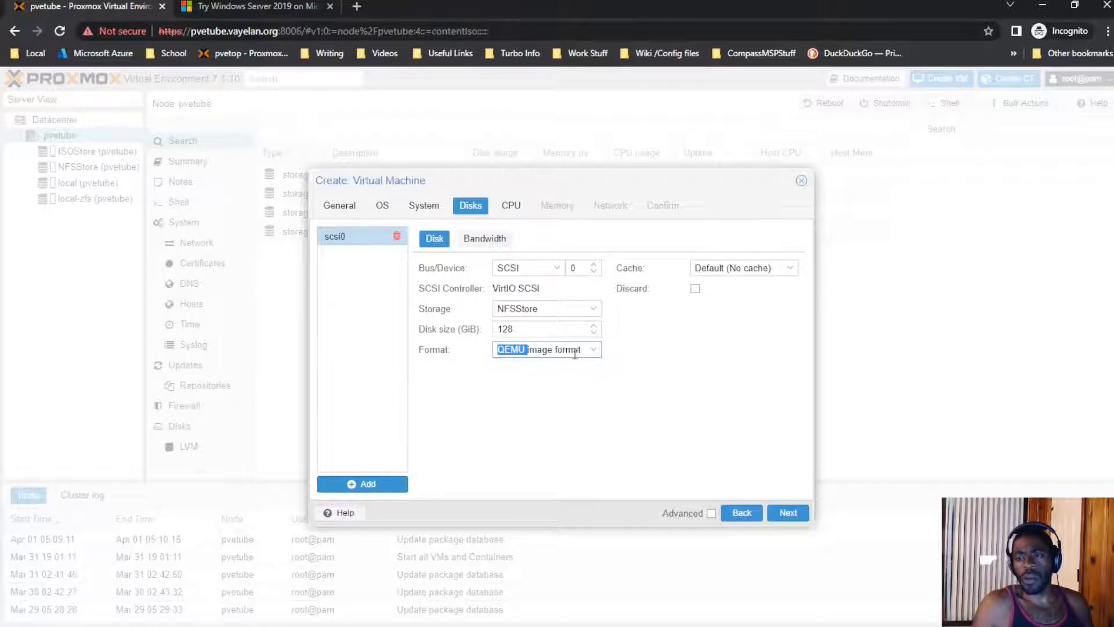
left_click_drag(574, 354, 578, 352)
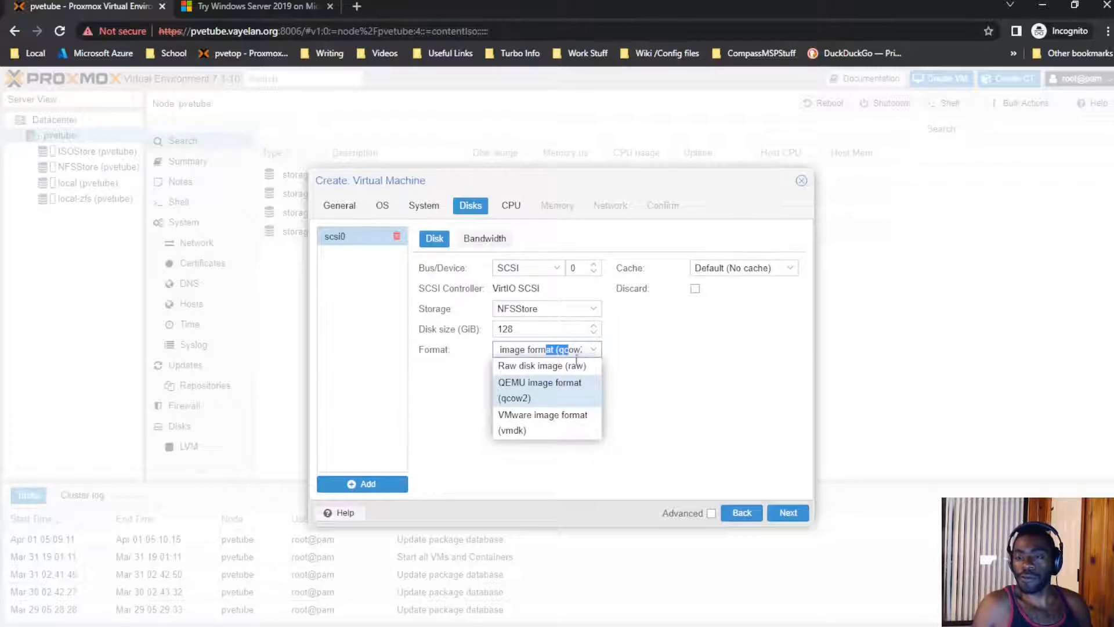
left_click(527, 398)
Step: Set disk caching to Write through and raise the CPU to 4 cores
left_click(790, 267)
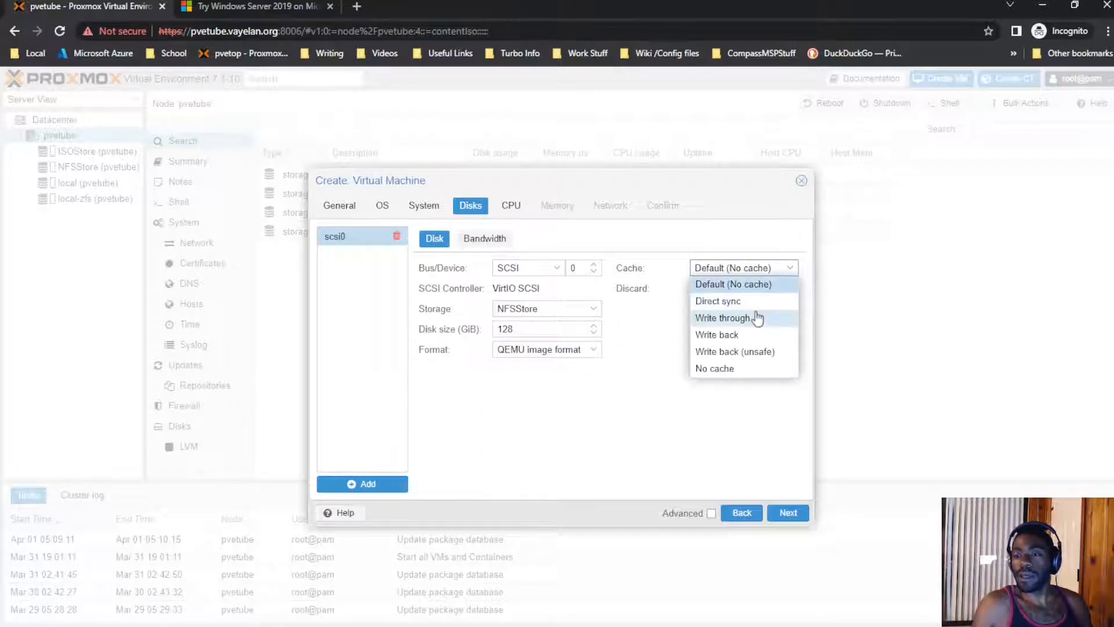
left_click(758, 322)
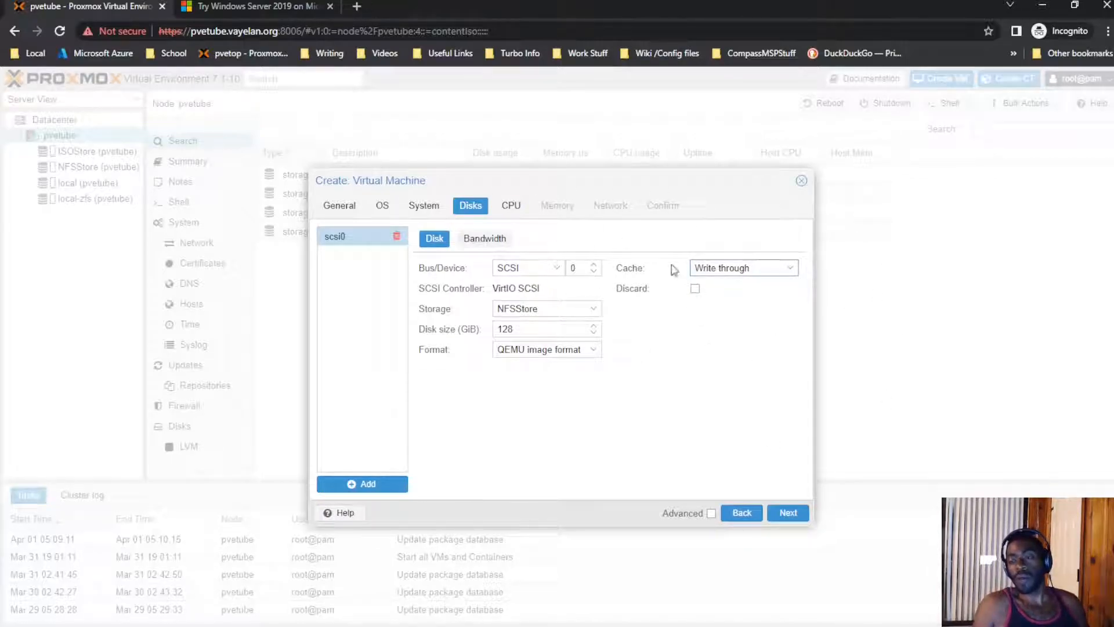
left_click(787, 512)
left_click(547, 252)
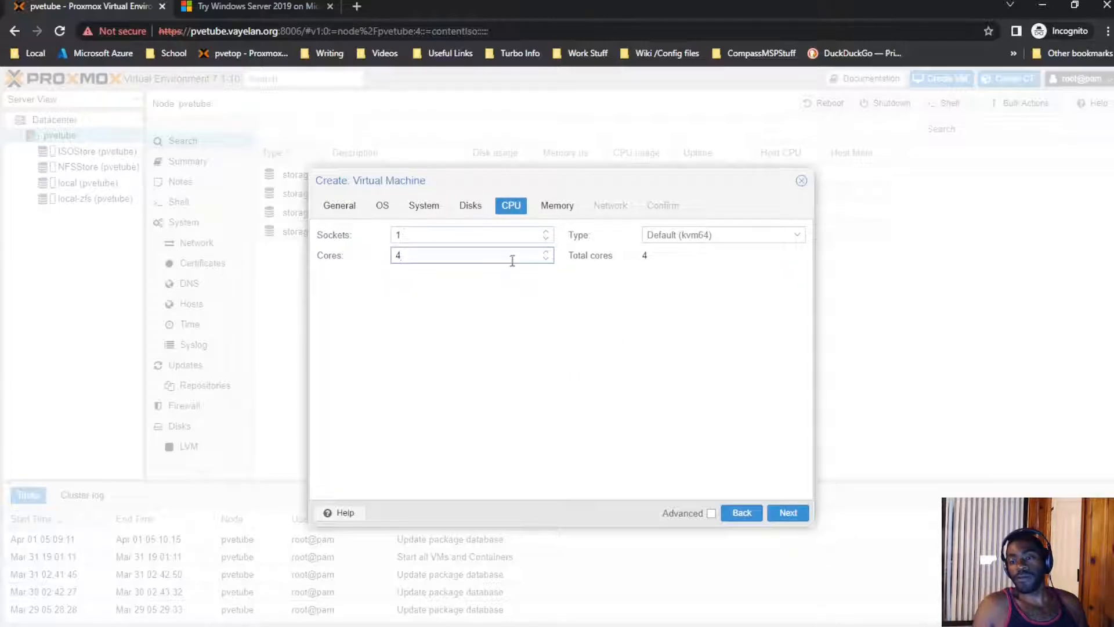
Step: Keep the default CPU type and set memory to 4096 MiB
left_click(713, 235)
scroll(719, 286, "down", 1)
scroll(718, 285, "up", 1)
left_click(597, 369)
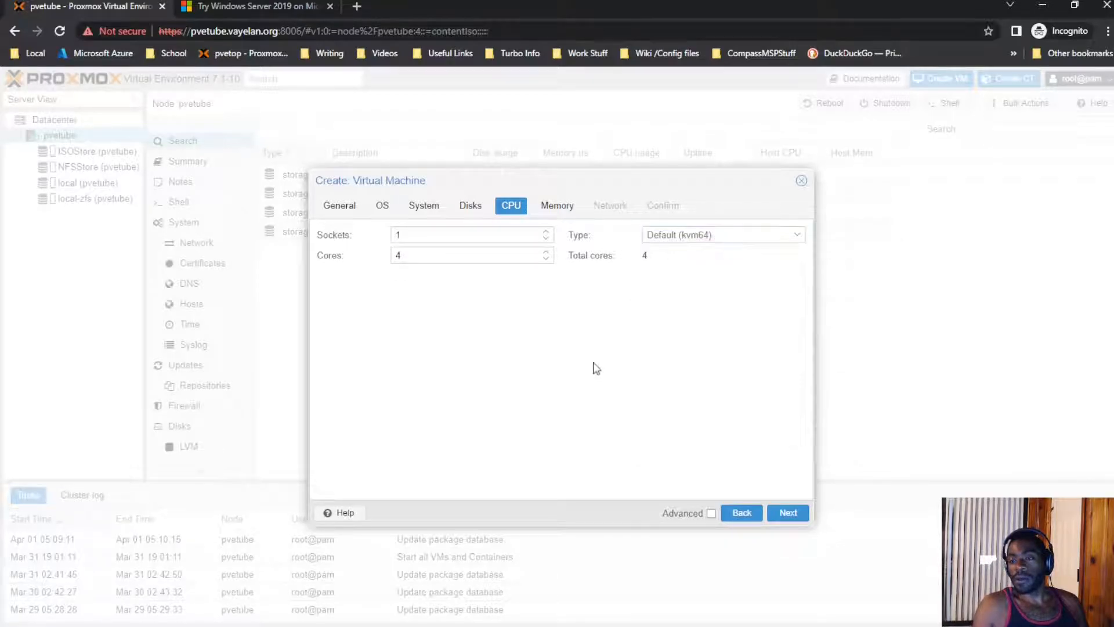
left_click(786, 513)
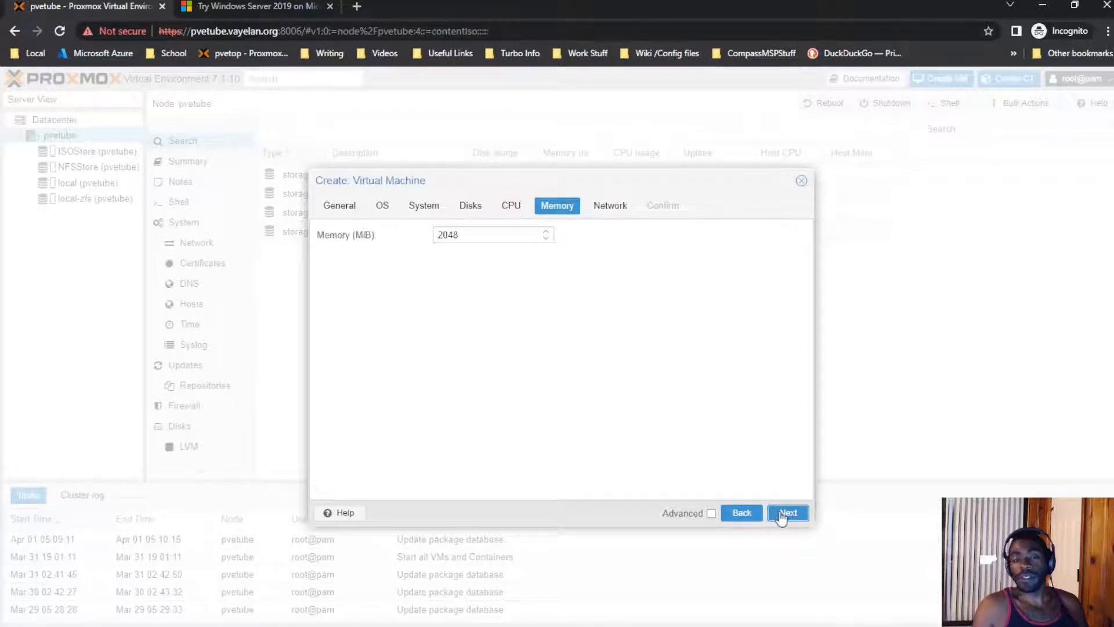
double_click(510, 233)
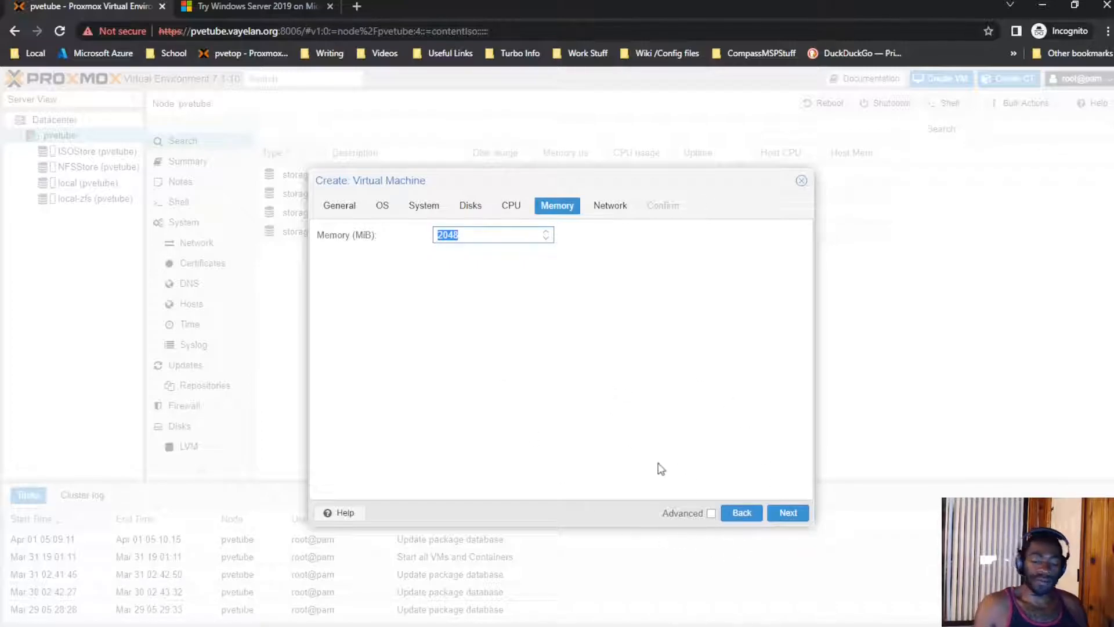
type("4096")
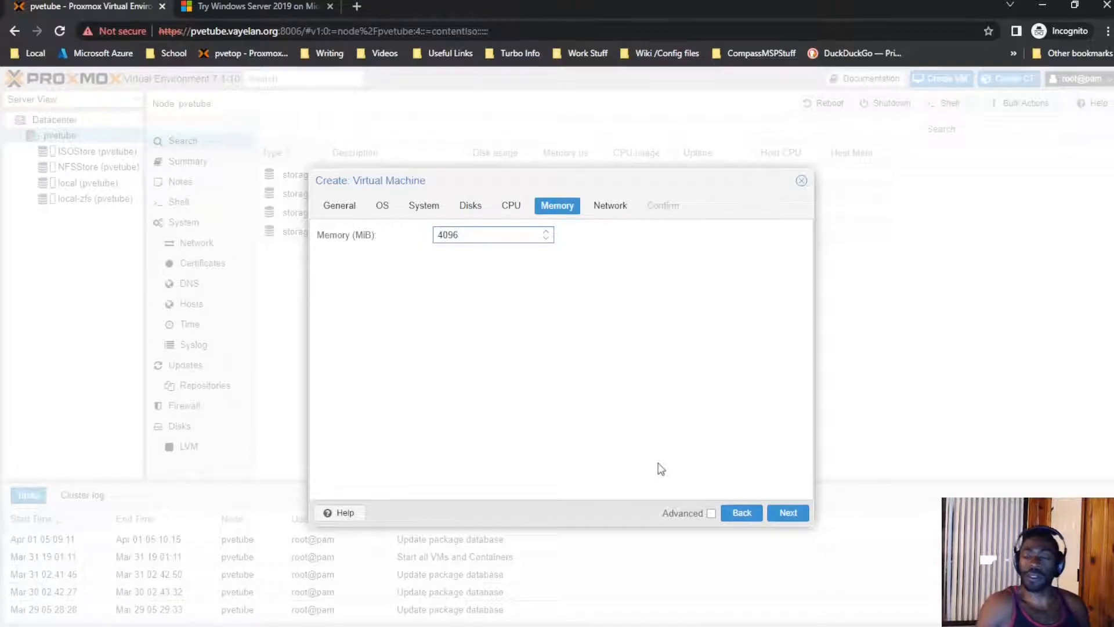
Step: Keep the default VirtIO network on bridge vmbr0, review the summary, and create the VM
left_click(789, 513)
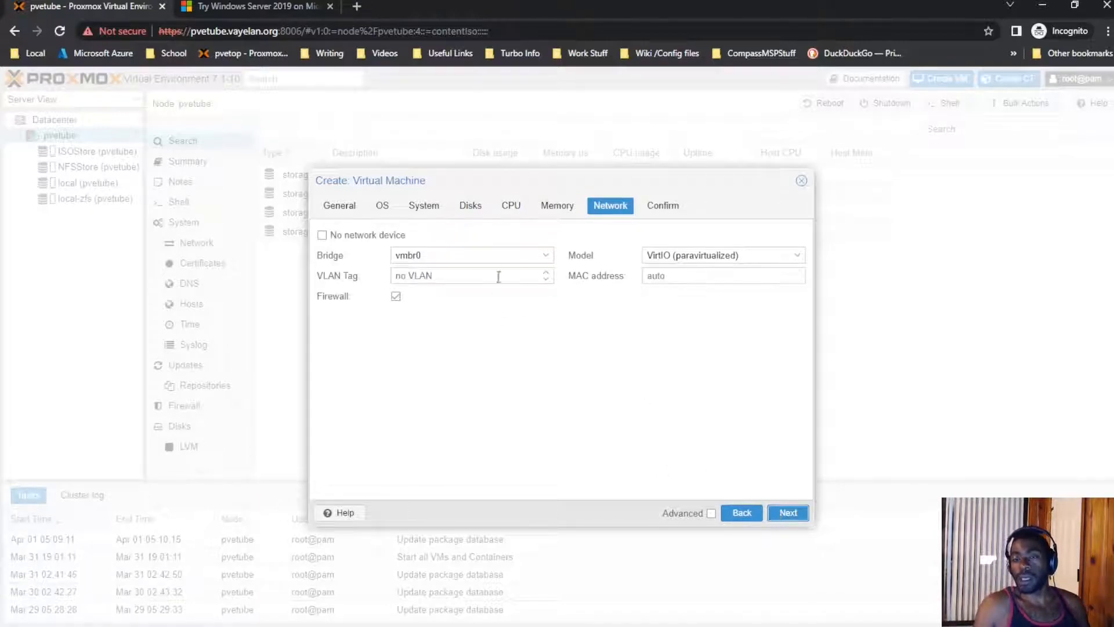
left_click(500, 254)
left_click(500, 254)
left_click(494, 271)
double_click(679, 255)
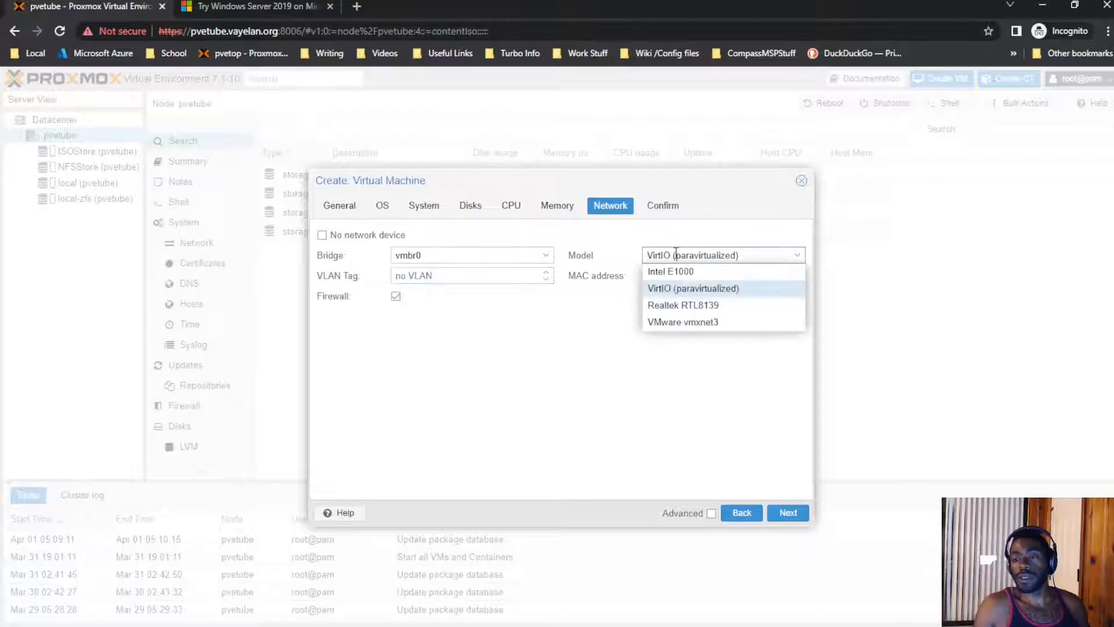
left_click(788, 512)
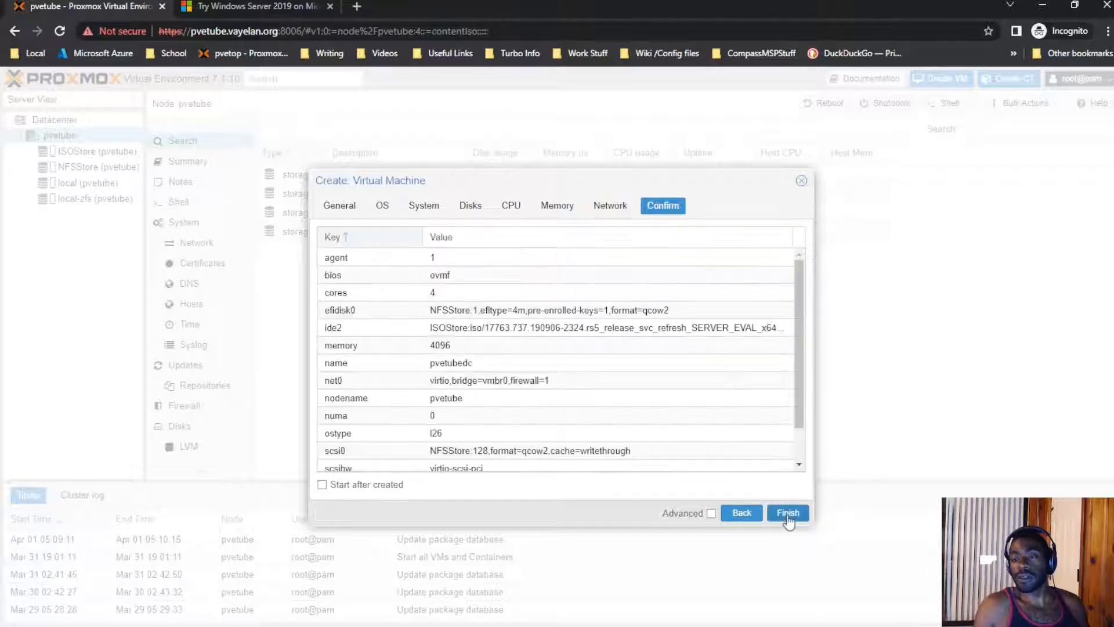
left_click(597, 208)
left_click(788, 512)
left_click(788, 512)
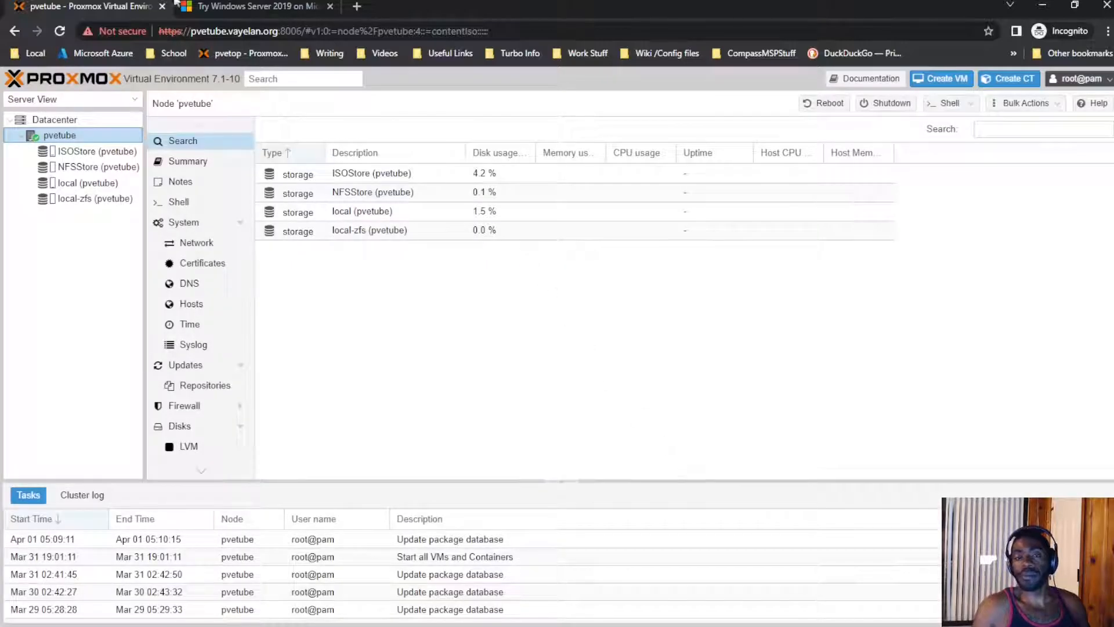
Step: Select VM 7000 (pvetubedc) and view its hardware: 4 GiB memory, 4 cores, OVMF, 128G disk
left_click(114, 151)
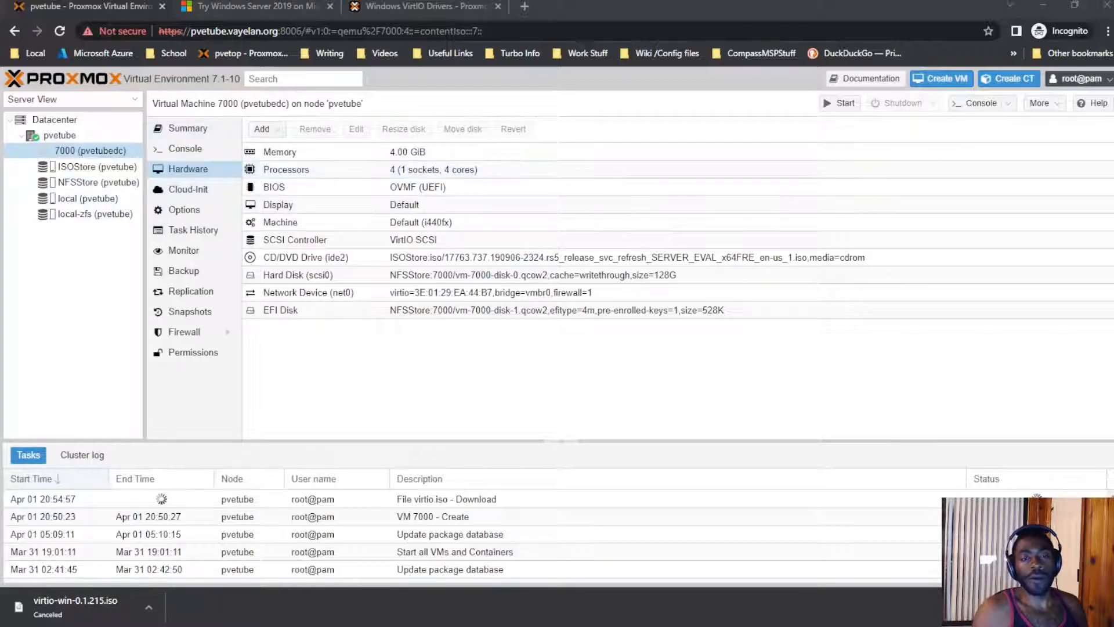
left_click(84, 152)
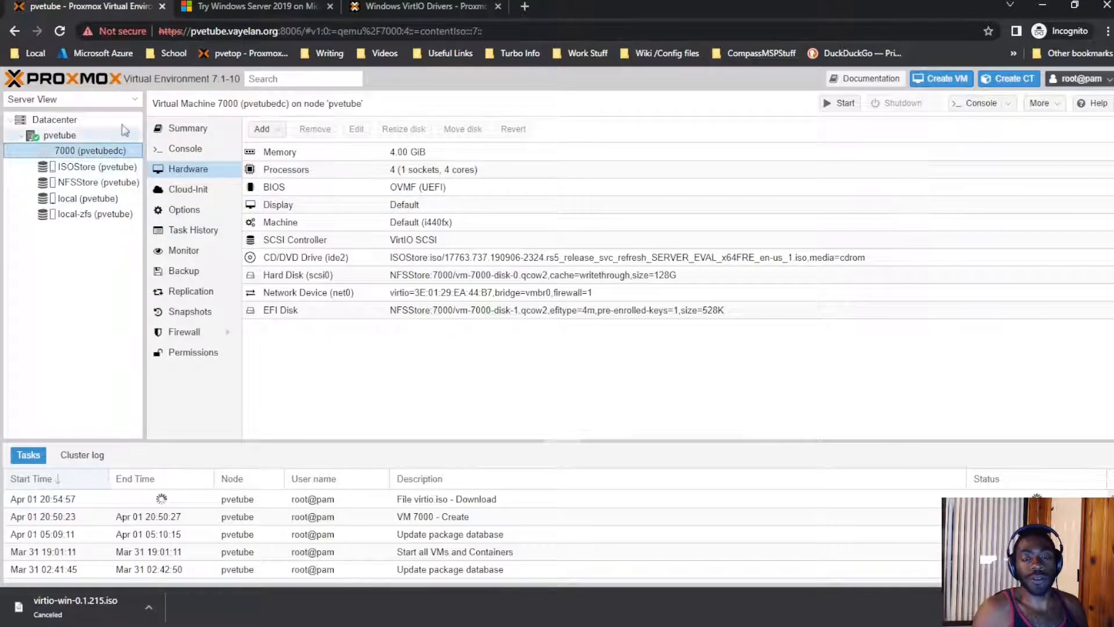
double_click(110, 152)
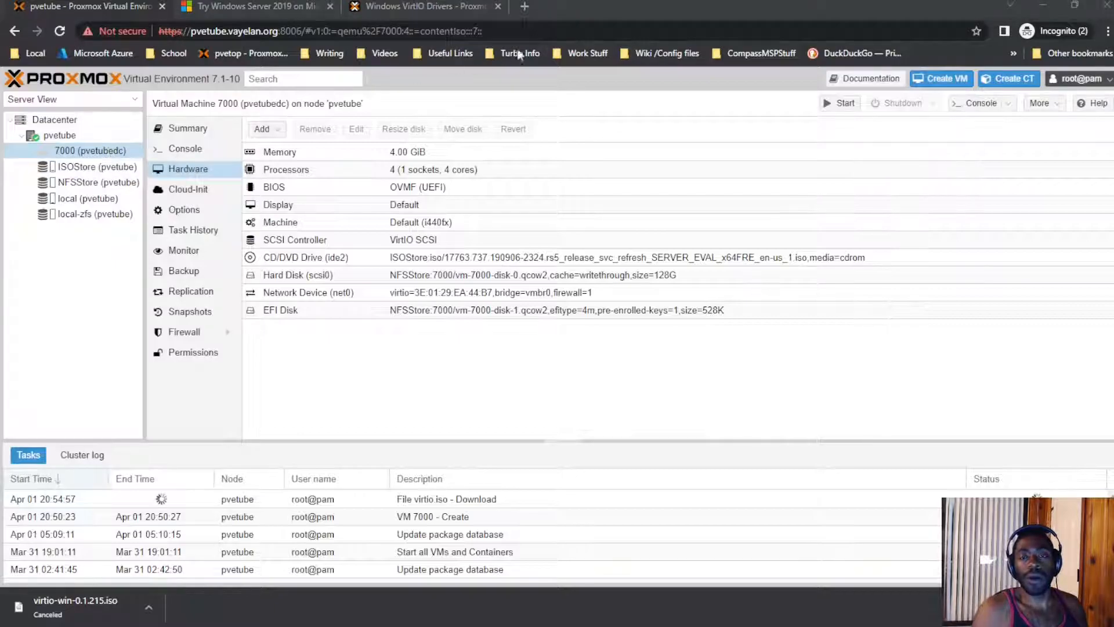
left_click(525, 19)
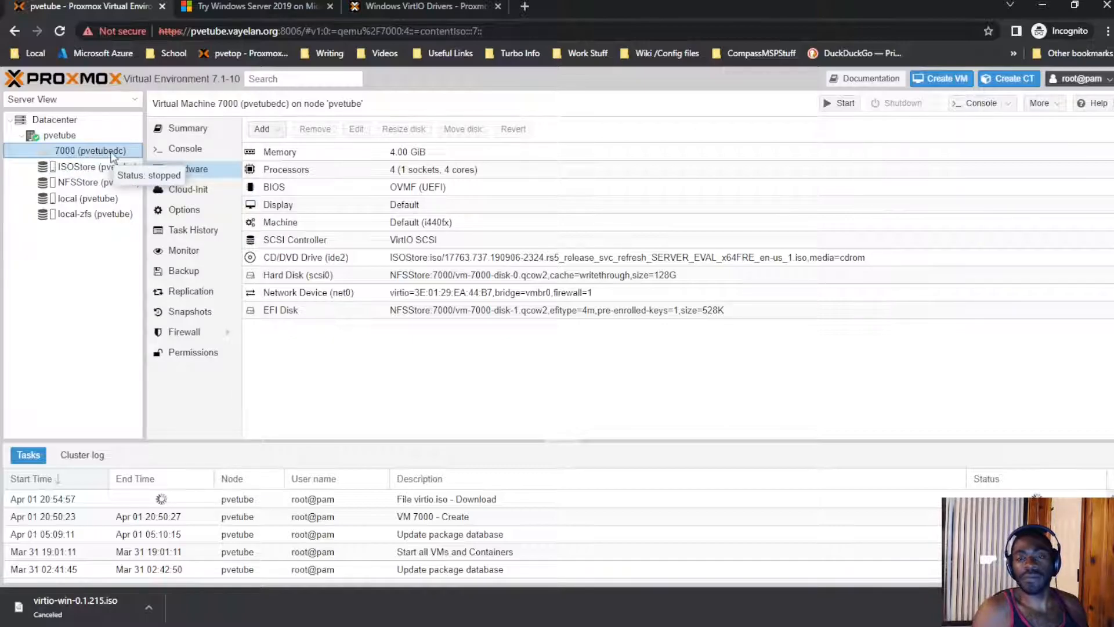
right_click(112, 155)
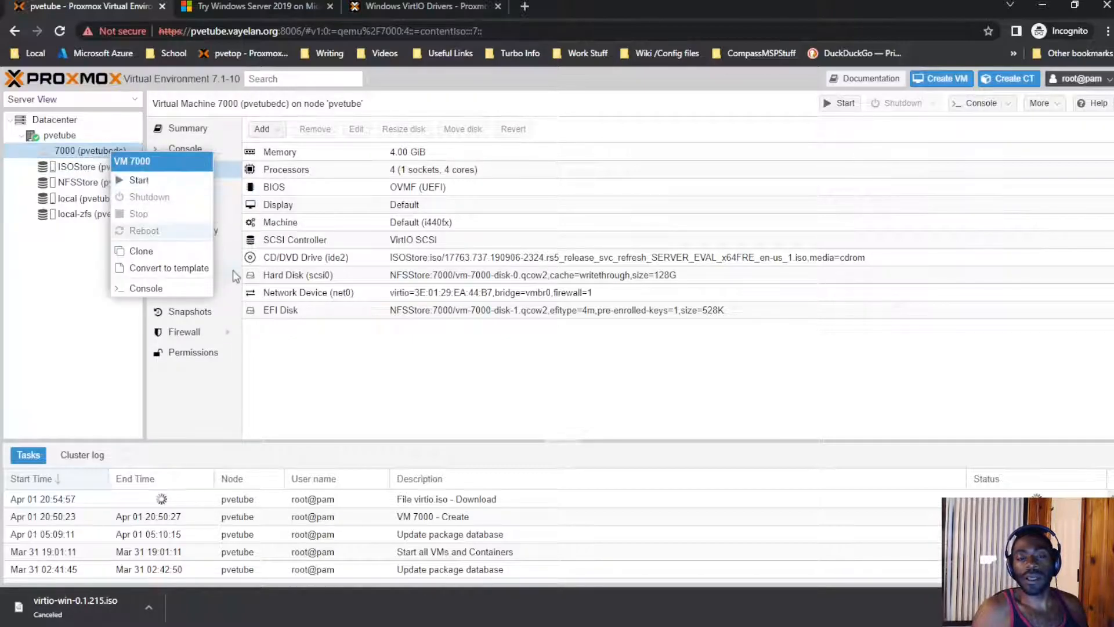
left_click(316, 347)
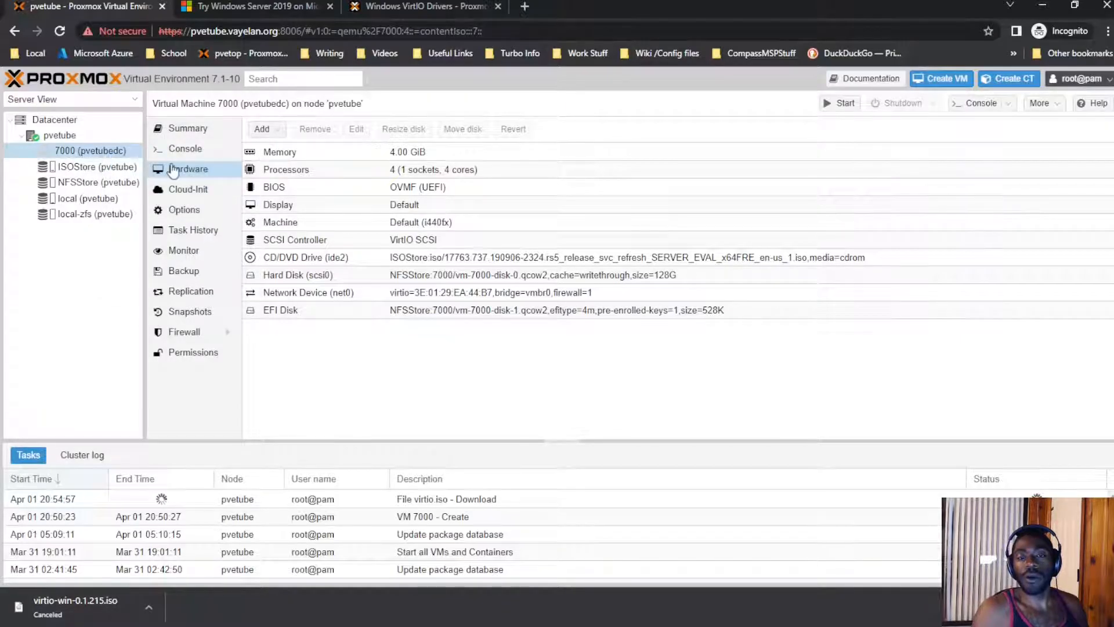
Step: Add an IDE CD/DVD drive holding virtio-win-latest.iso from ISOStore
left_click(262, 128)
left_click(311, 169)
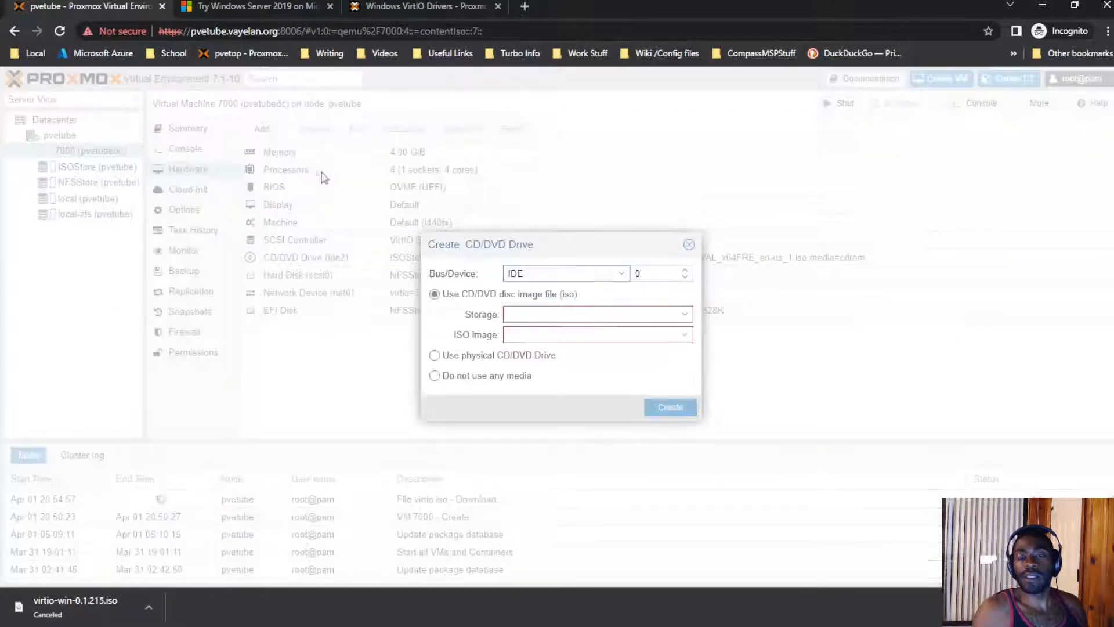
left_click(592, 274)
left_click(579, 307)
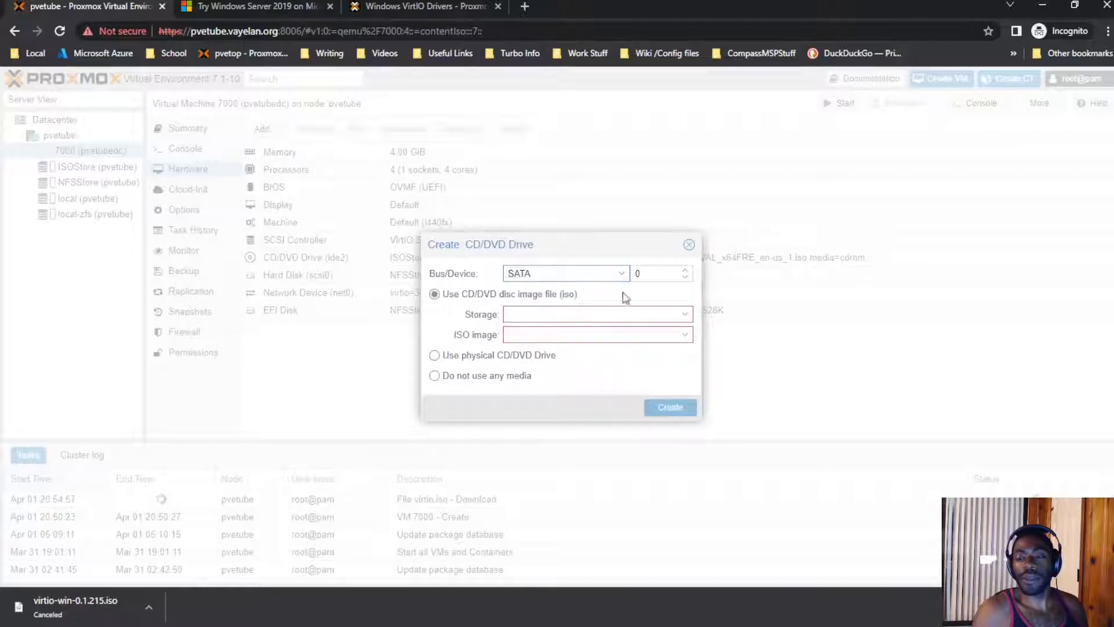
left_click(621, 274)
left_click(577, 291)
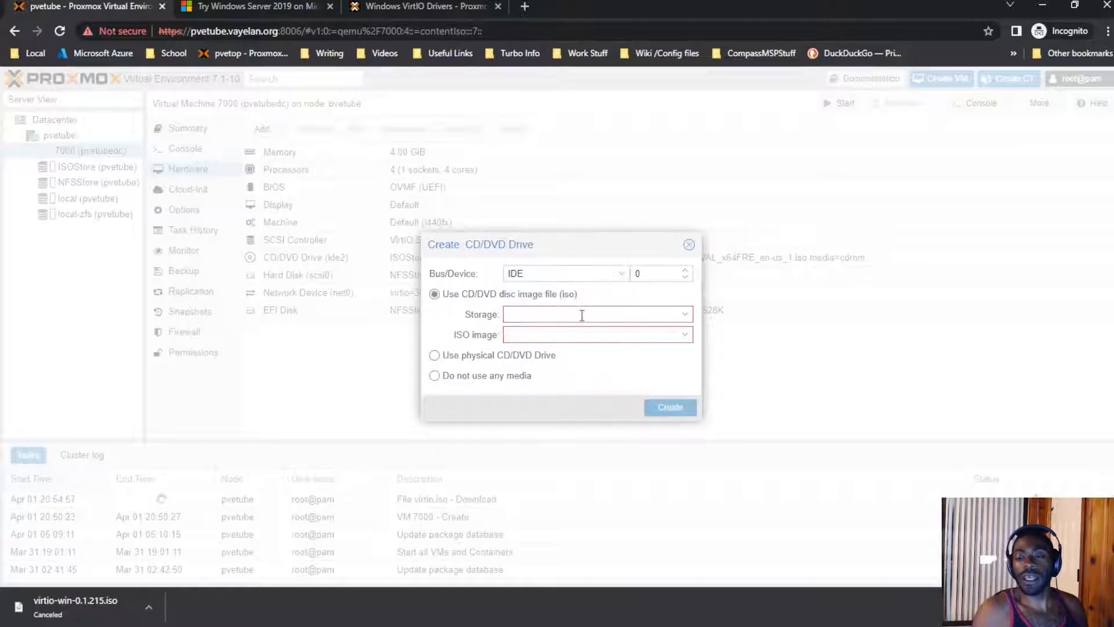
left_click(583, 314)
left_click(587, 353)
left_click(593, 330)
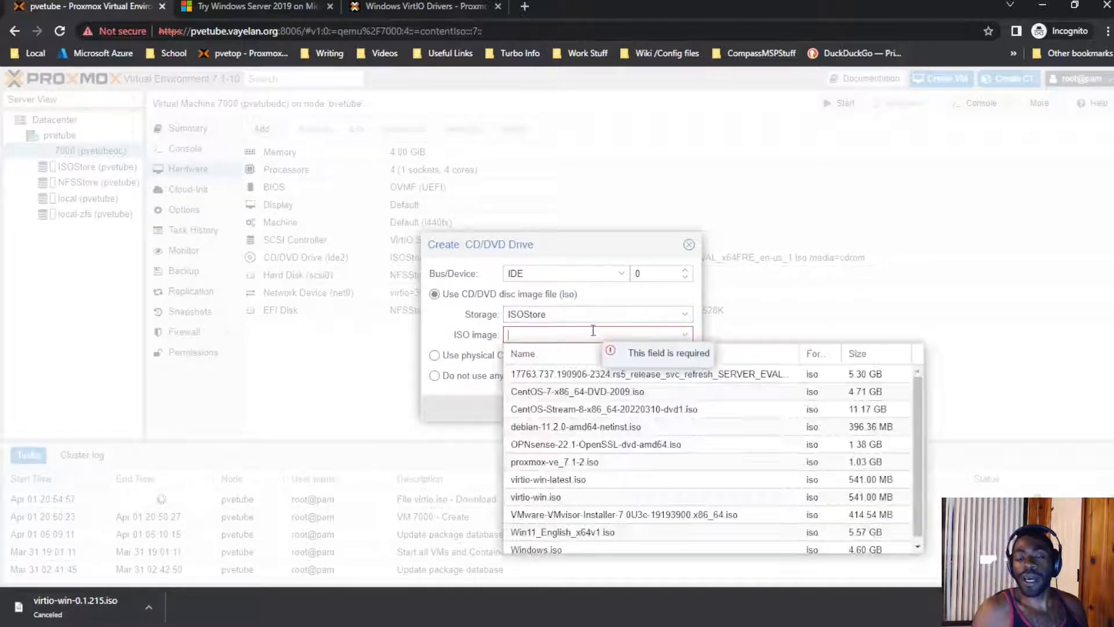
left_click(592, 483)
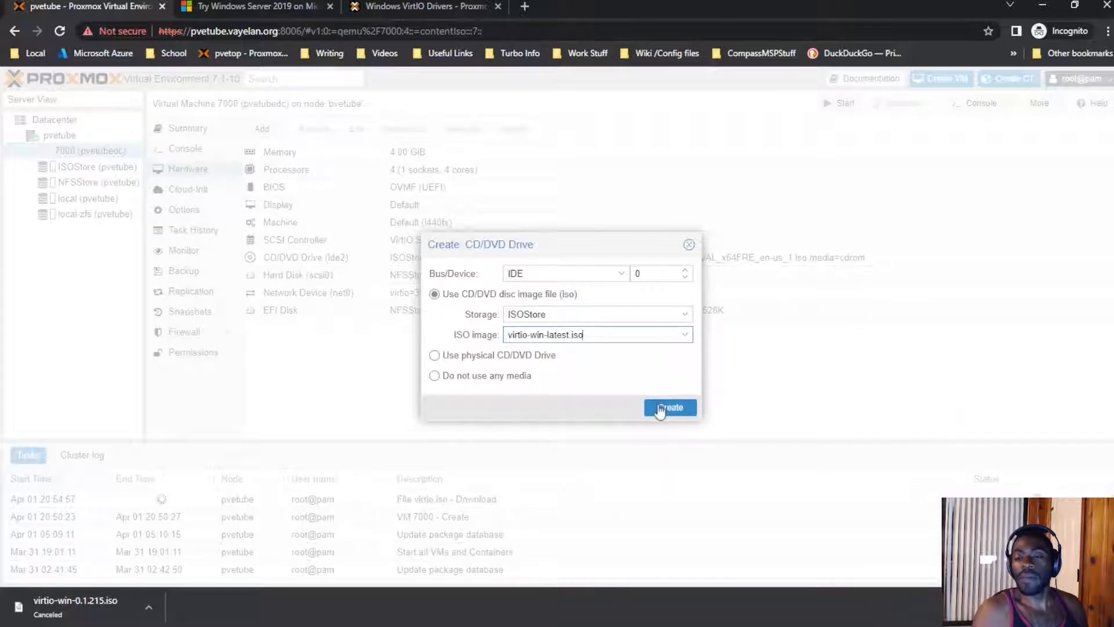
left_click(661, 408)
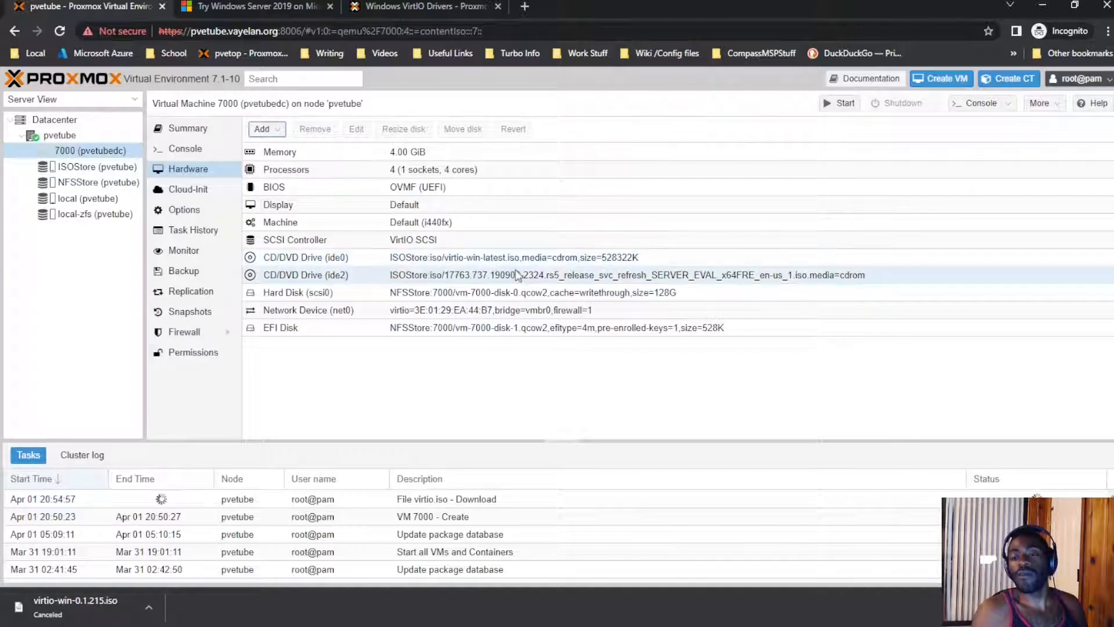
Step: Check the ide0 and ide2 drives, then inspect the boot order scsi0, ide2, net0, ide0 without changes
left_click(534, 260)
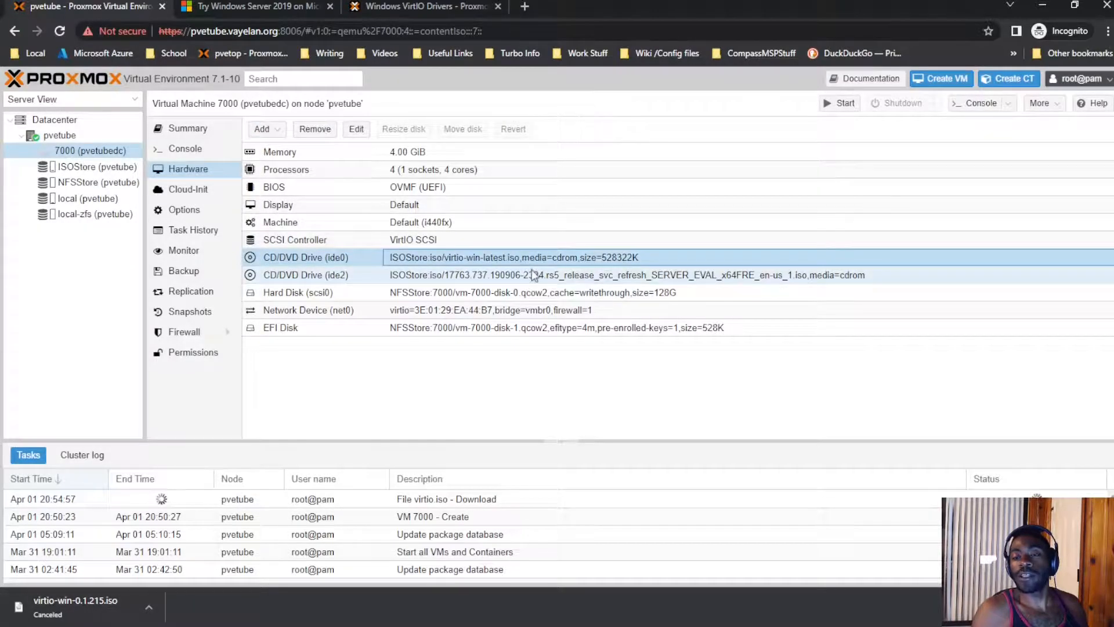
left_click(534, 277)
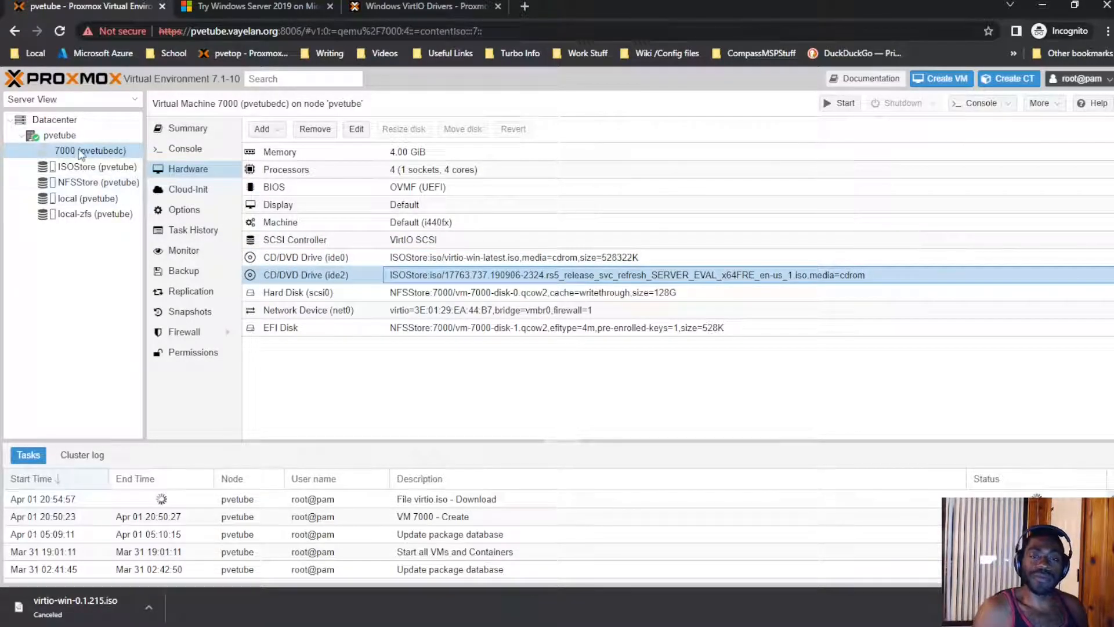
left_click(197, 210)
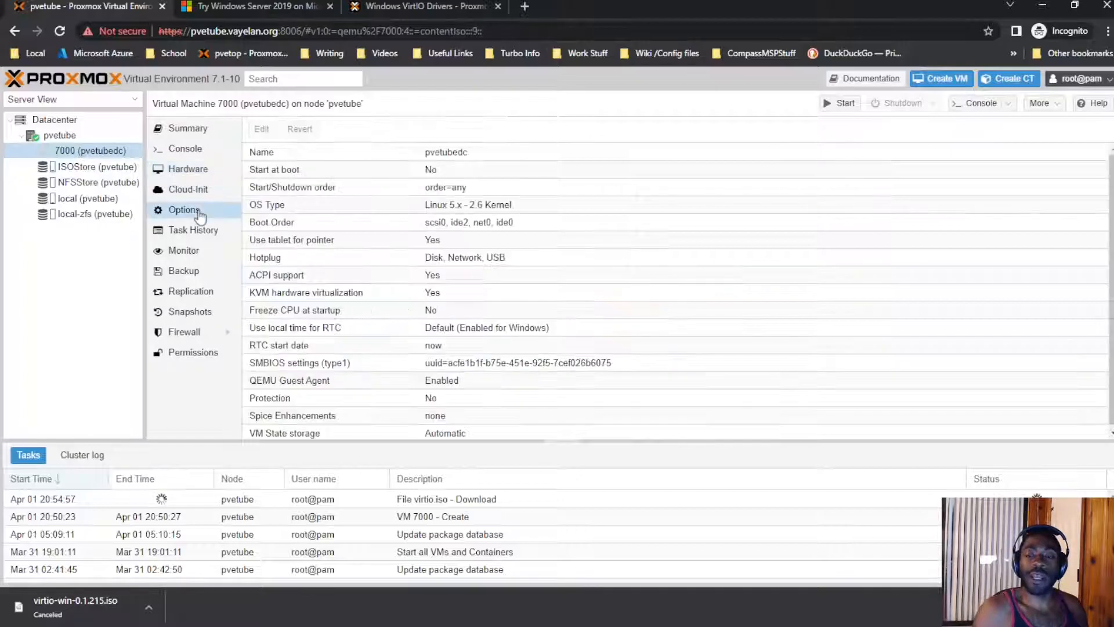
left_click(336, 225)
double_click(337, 229)
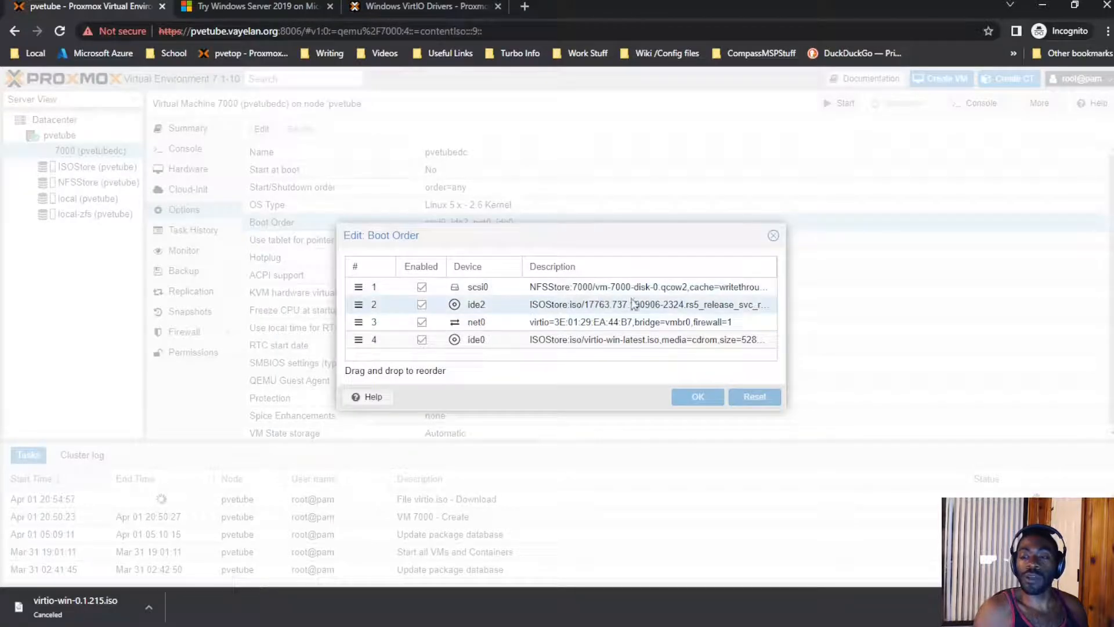
left_click(770, 239)
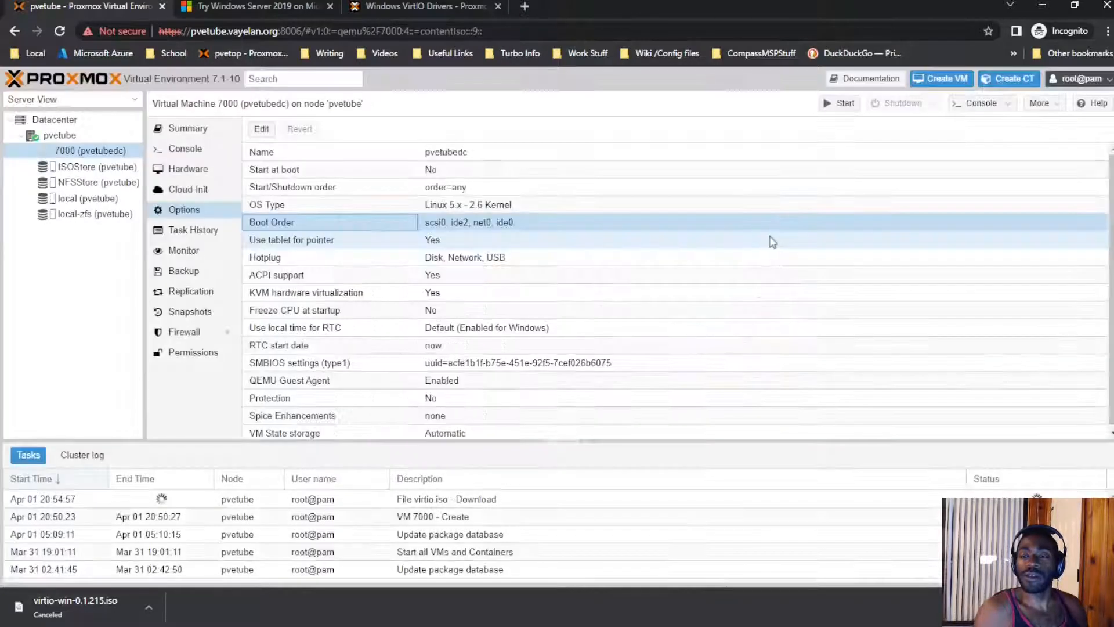
right_click(90, 149)
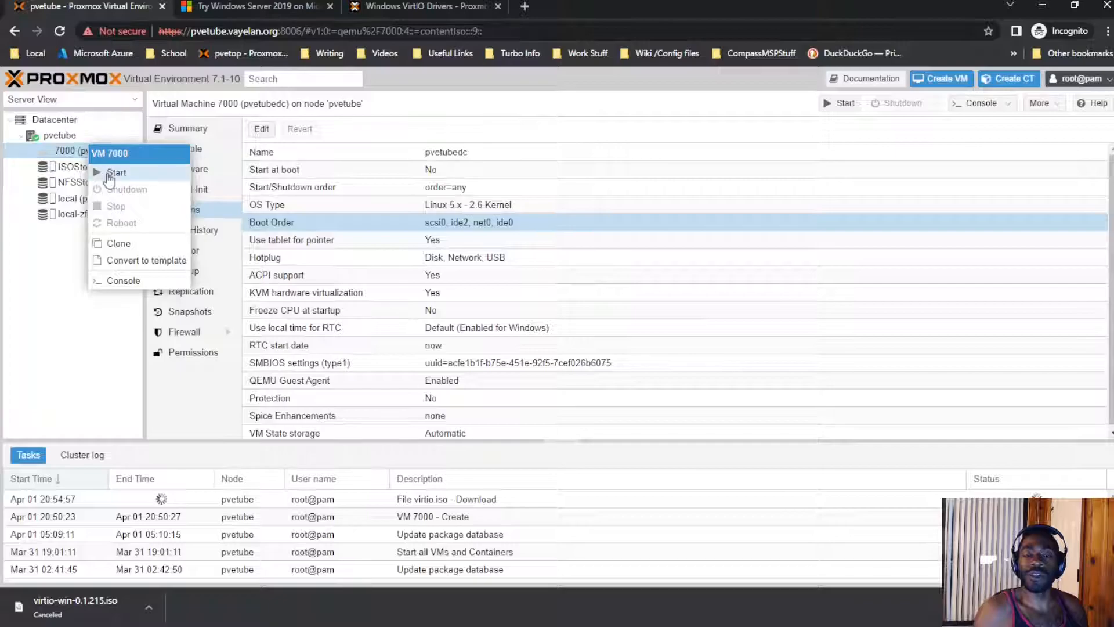
Step: Start VM 7000 and open its console in a separate window
left_click(116, 172)
left_click(185, 149)
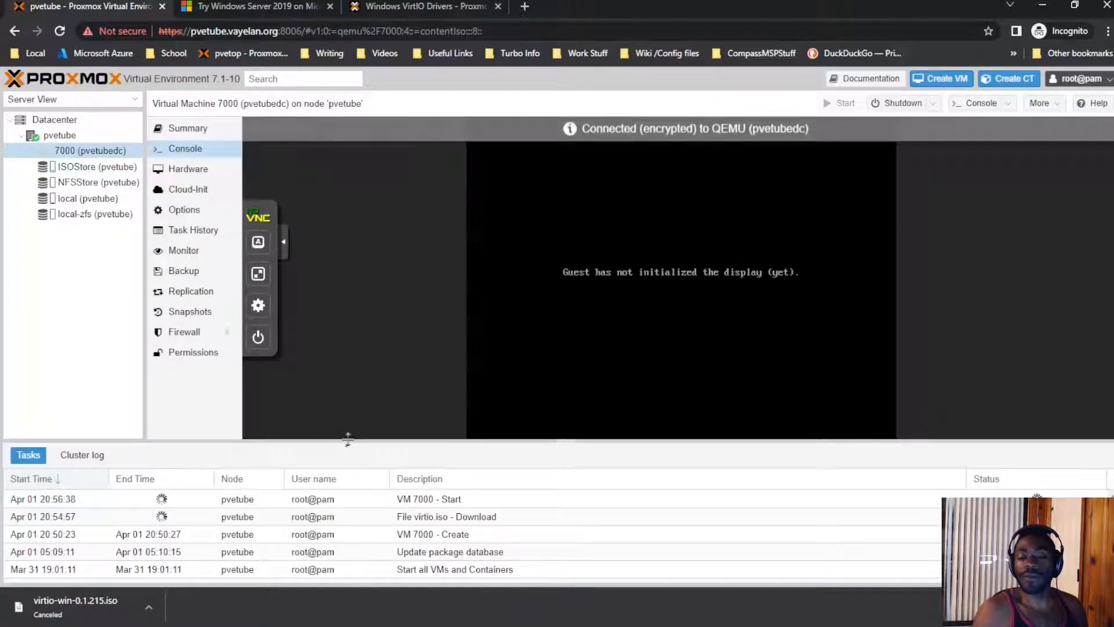
left_click_drag(348, 441, 358, 498)
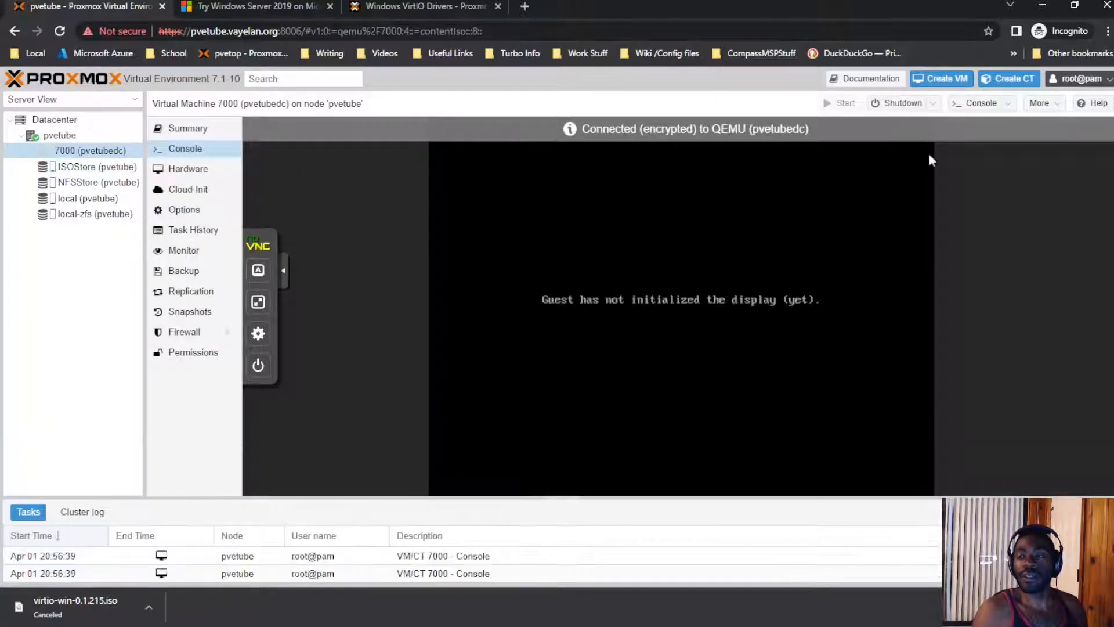
left_click(981, 103)
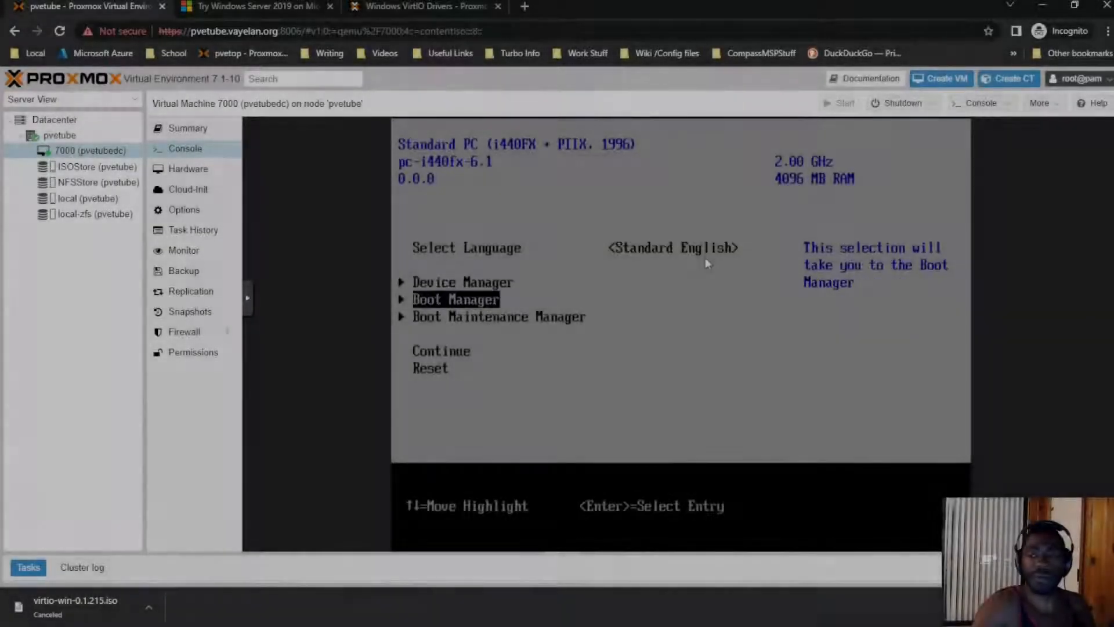
Step: In the firmware Boot Manager, boot from UEFI QEMU DVD-ROM QM00003
key("Return")
key("Down")
key("Up")
key("Down")
key("Up")
key("Down")
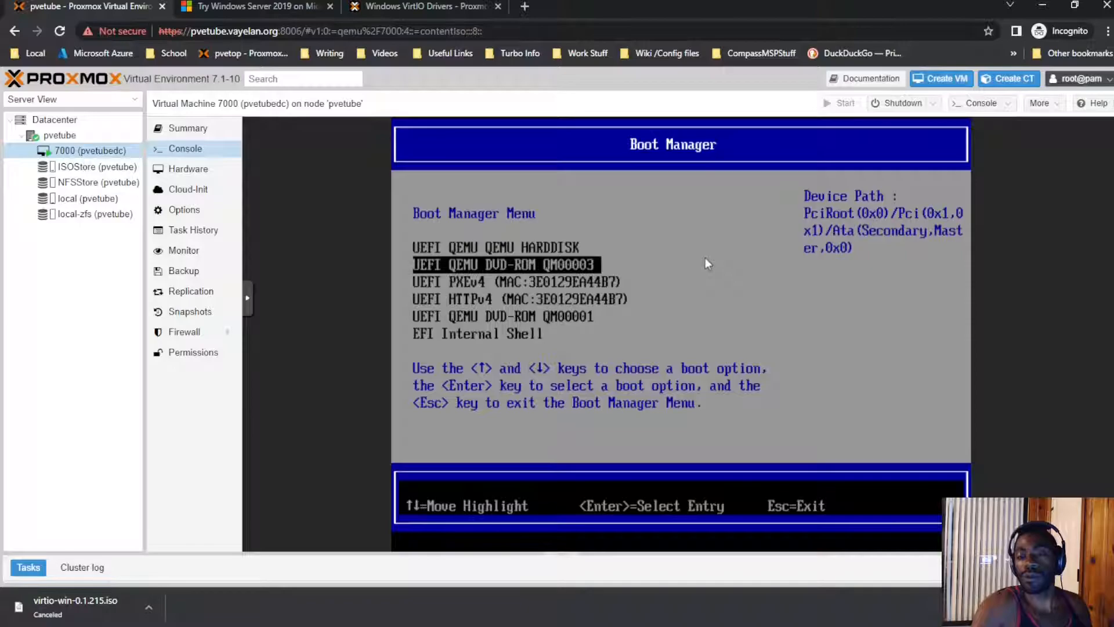
key("Return")
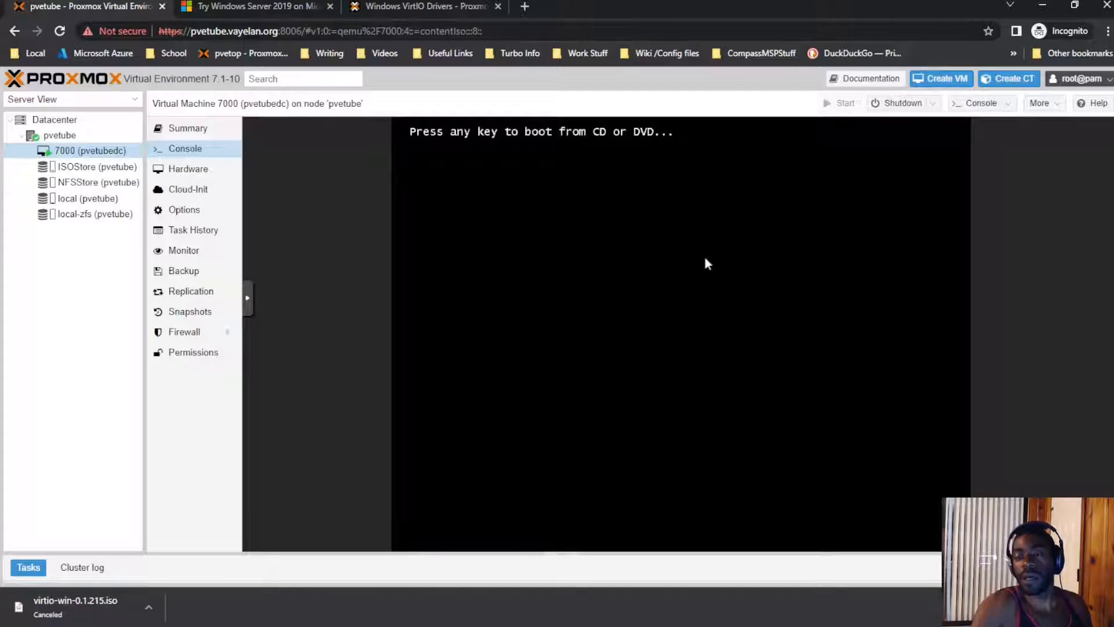
Step: Press a key at the boot prompt to start Windows Server 2019 Setup from the disc
key("Return")
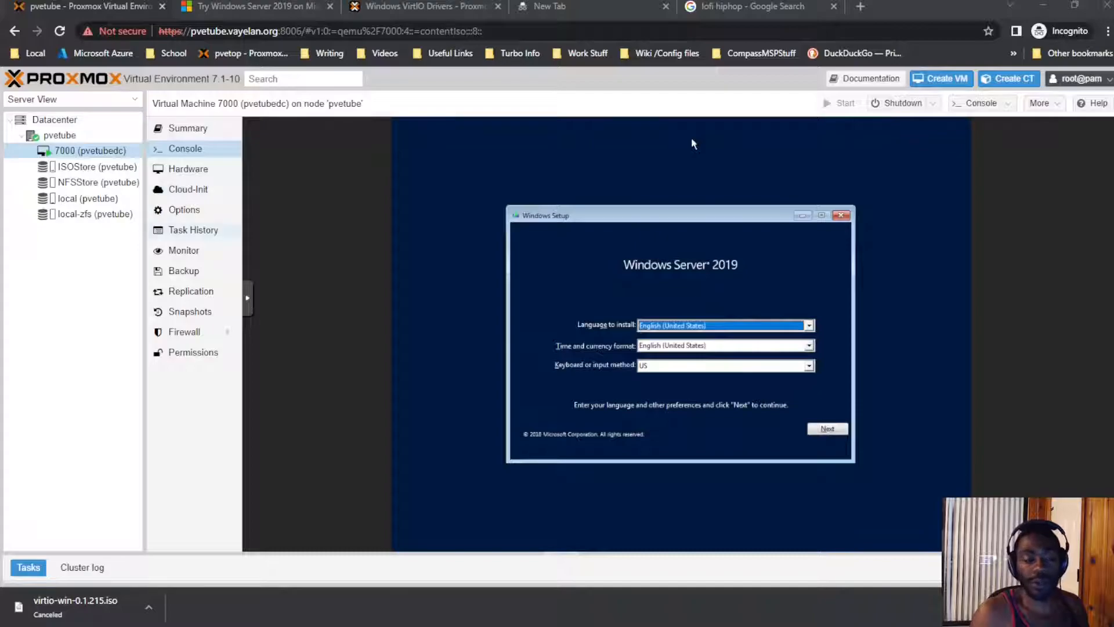
Step: Accept the English (United States) language settings, start installing, and pick Standard Evaluation (Desktop Experience)
left_click(832, 431)
left_click(699, 339)
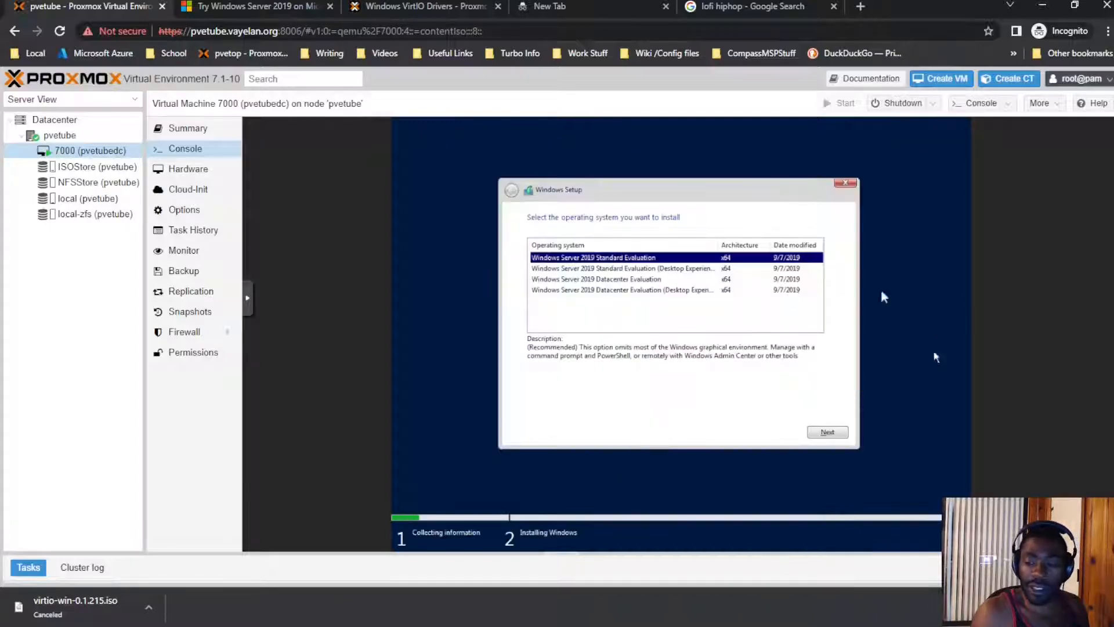
left_click(690, 271)
key("Up")
left_click(680, 271)
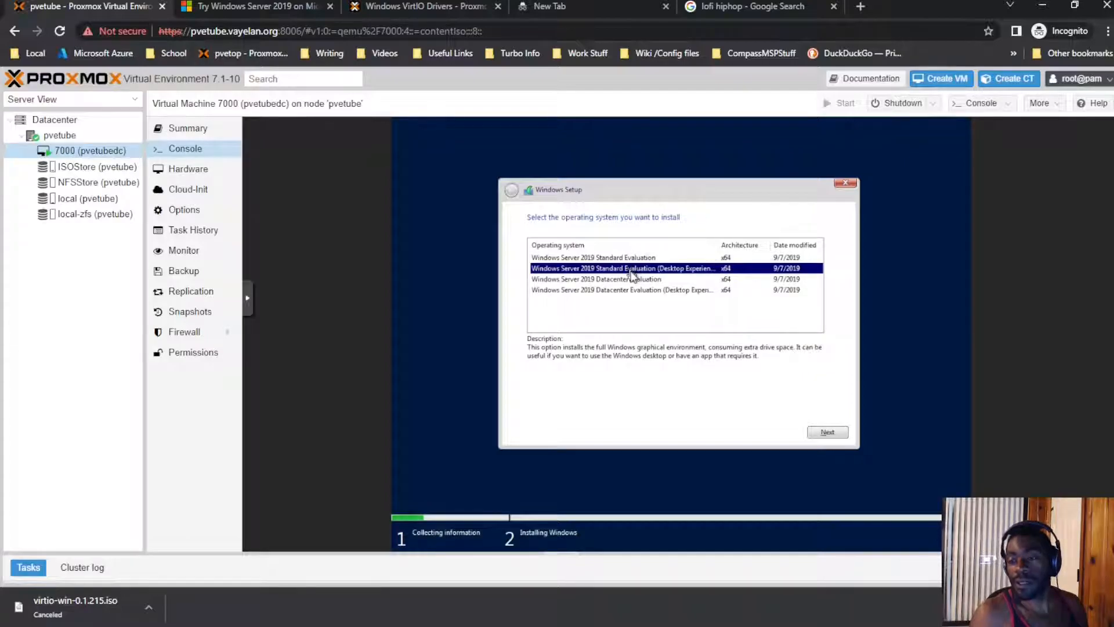
left_click(662, 259)
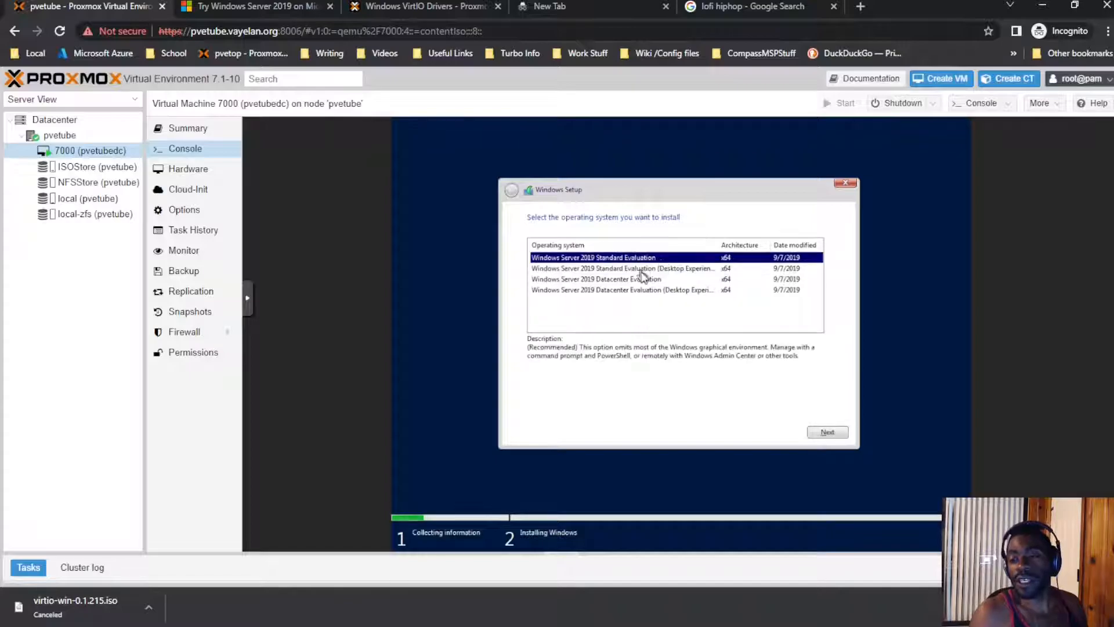
left_click(640, 270)
left_click(652, 260)
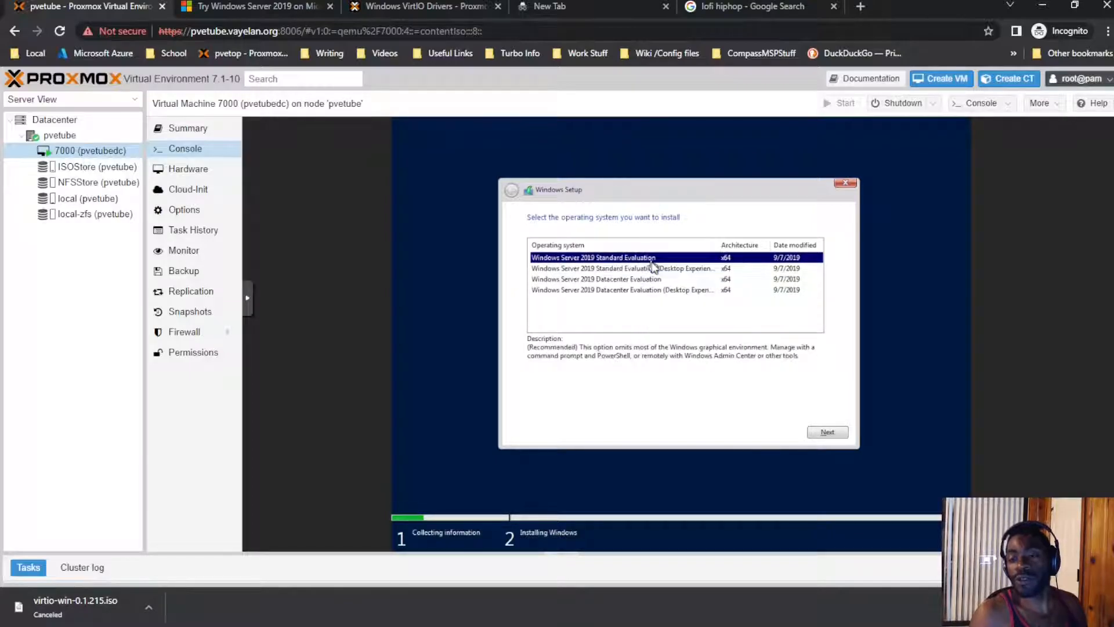
left_click(652, 271)
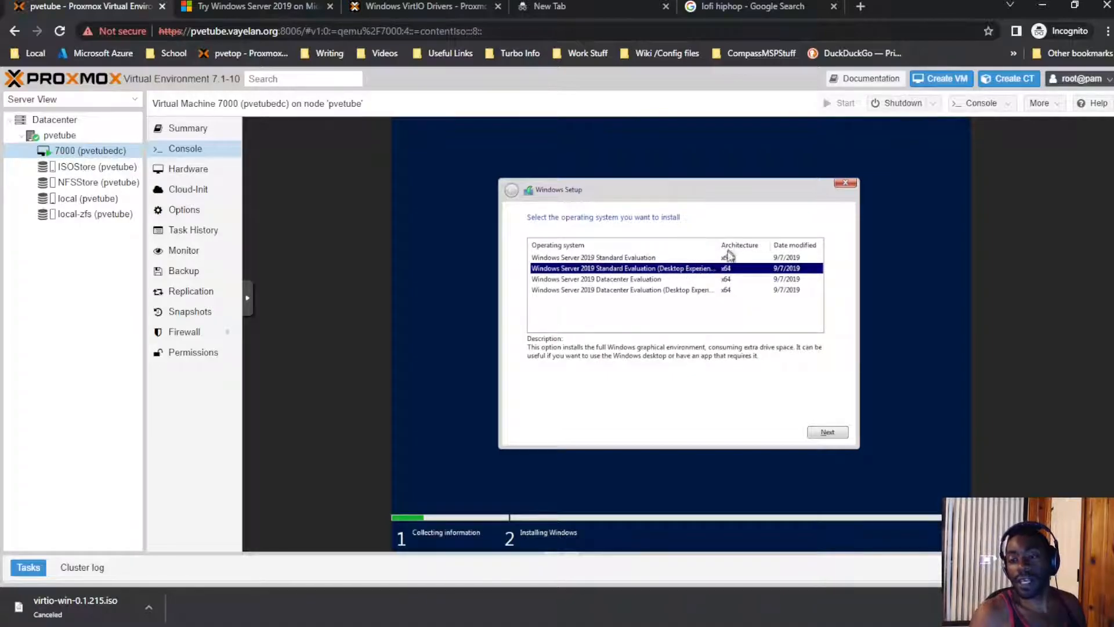
Step: Settle on Standard Evaluation (Desktop Experience) over Datacenter and continue to the next page
left_click_drag(720, 246, 746, 246)
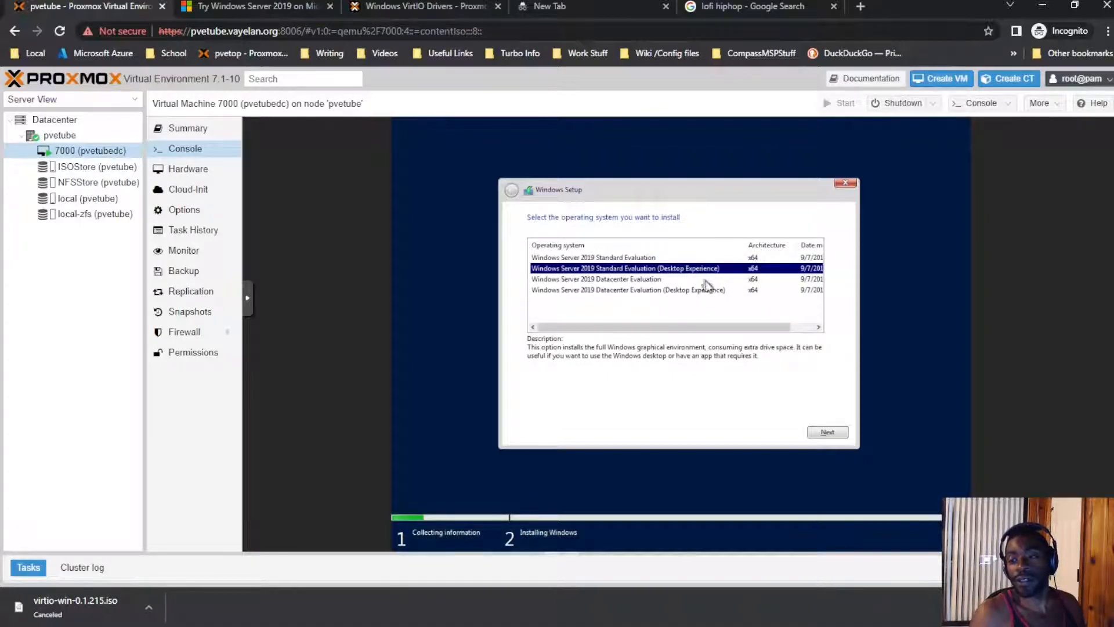
left_click(704, 290)
left_click(704, 268)
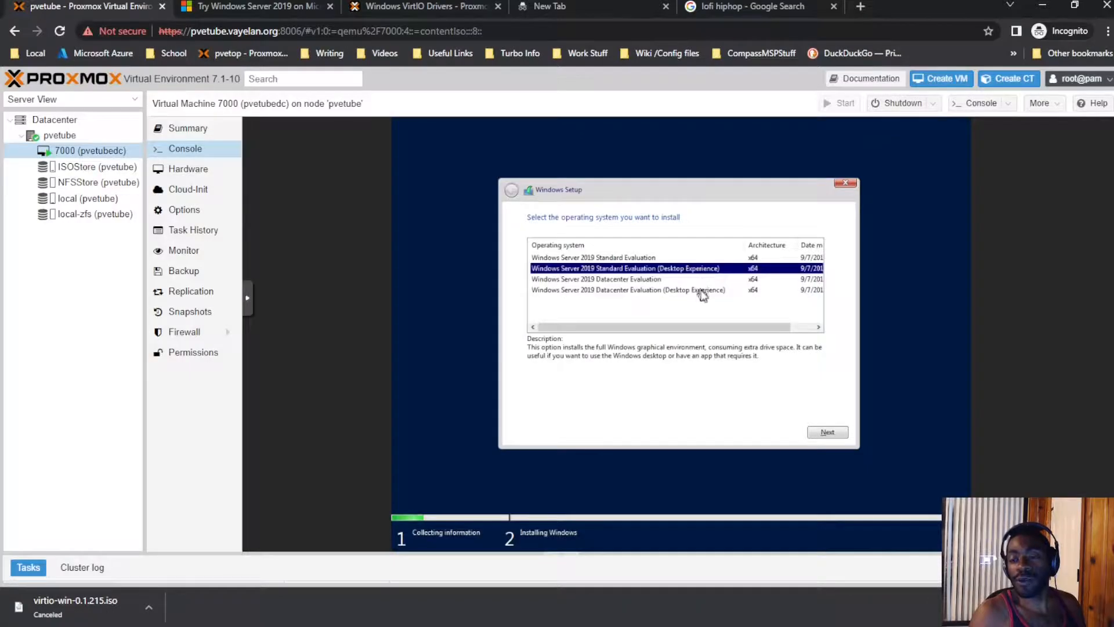
left_click(703, 291)
left_click(717, 269)
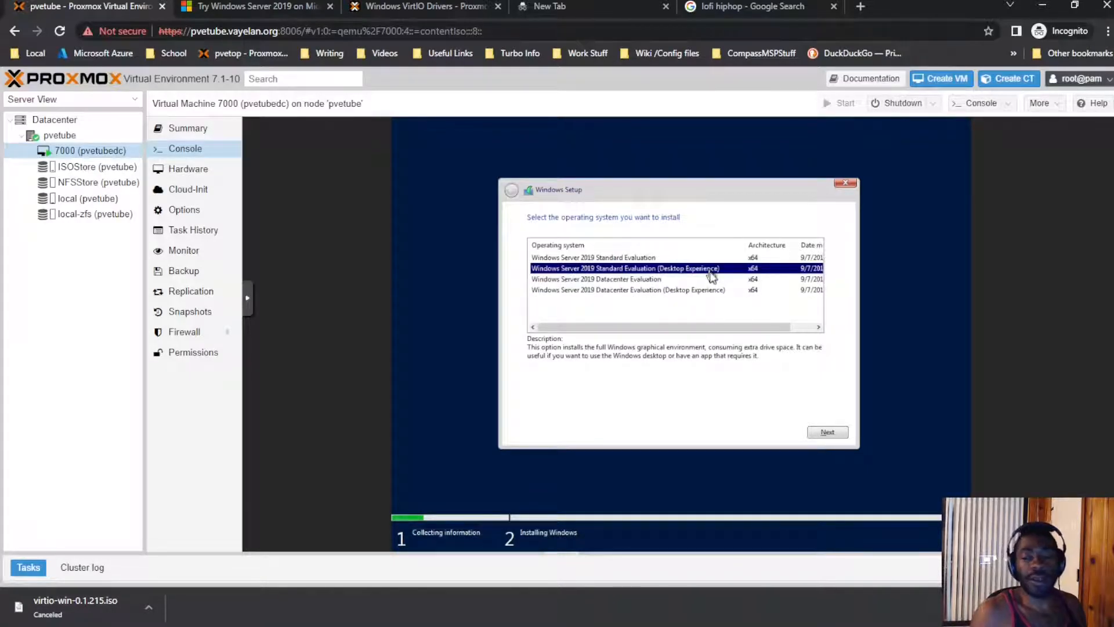
left_click(696, 291)
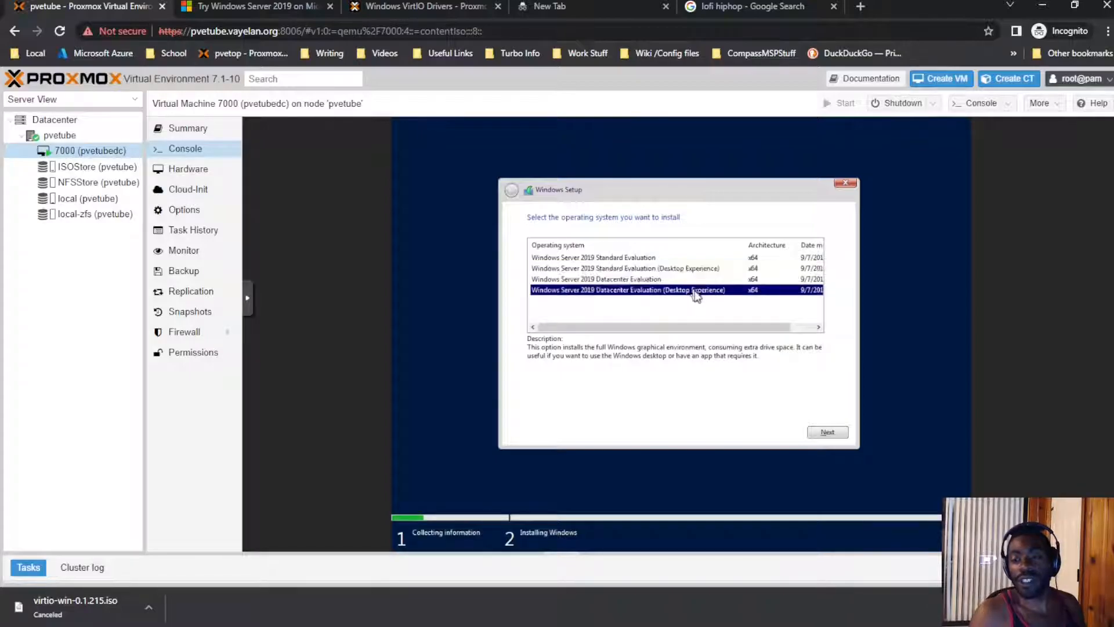
left_click(712, 270)
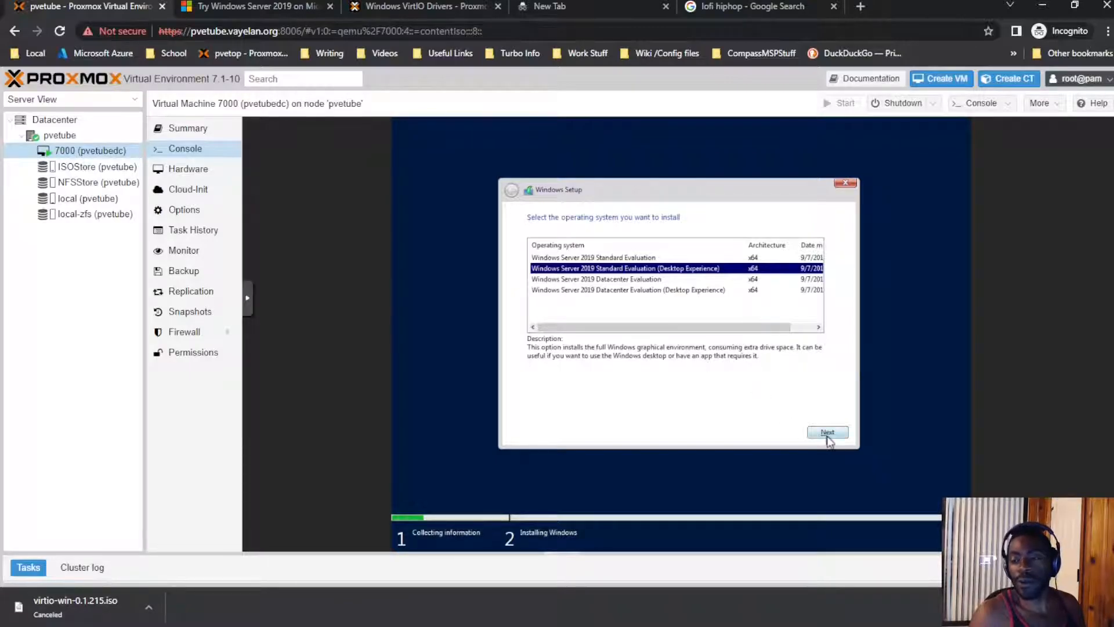
double_click(672, 270)
Step: Accept the Windows license terms and choose the Custom installation type
left_click(580, 407)
left_click_drag(828, 256, 813, 405)
left_click(828, 431)
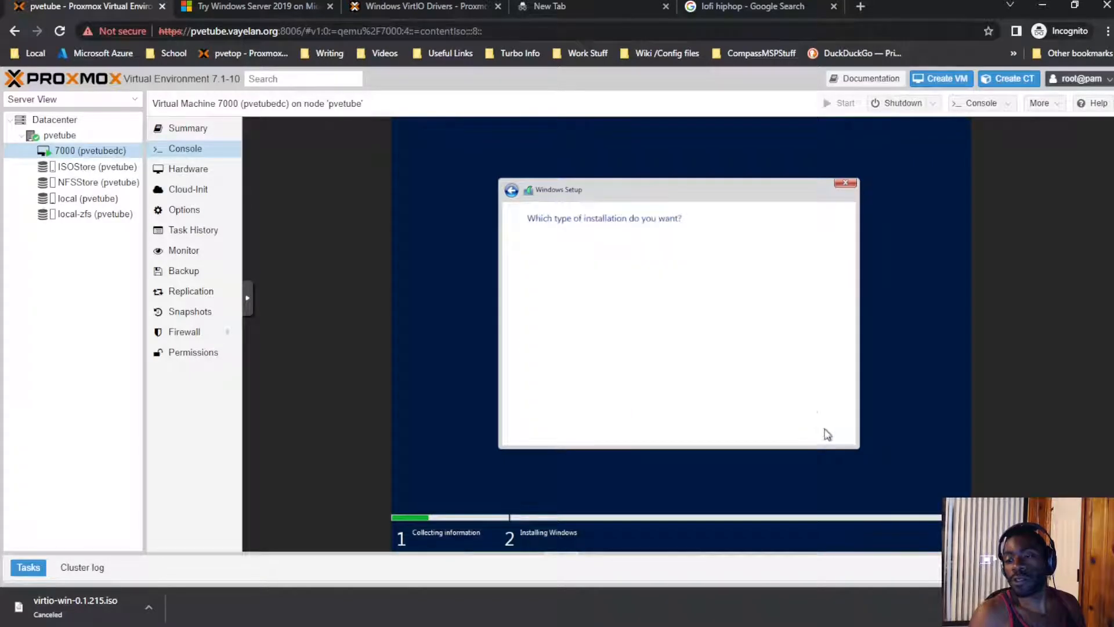
left_click(622, 325)
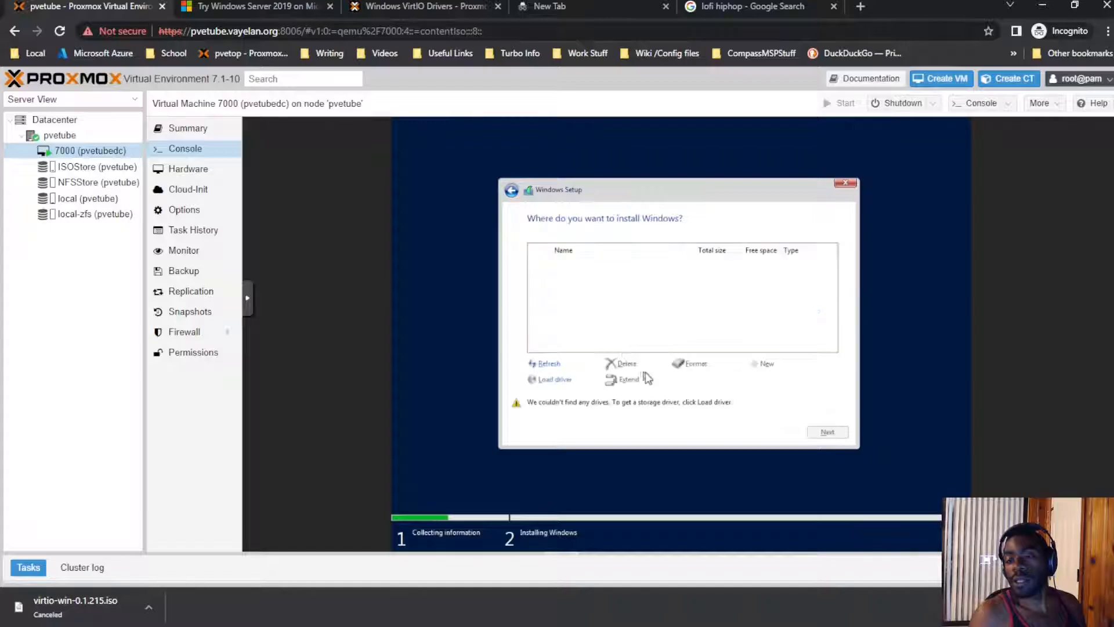
Step: Load the Red Hat VirtIO SCSI driver from D:\amd64\2k19 so the 128 GB drive appears
left_click(548, 379)
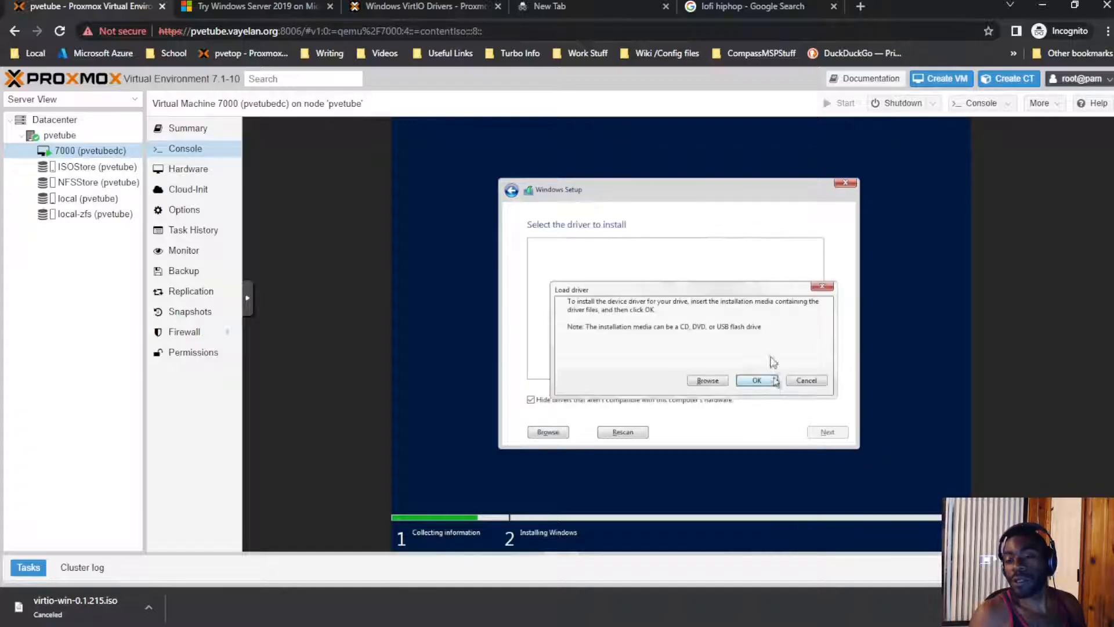
left_click(707, 381)
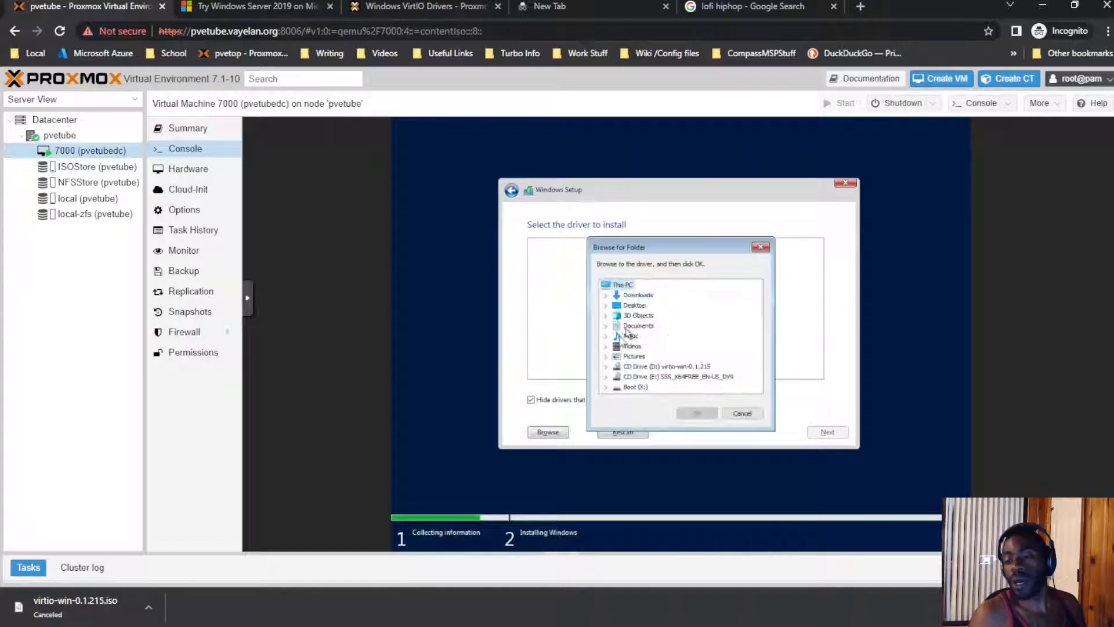
left_click(605, 366)
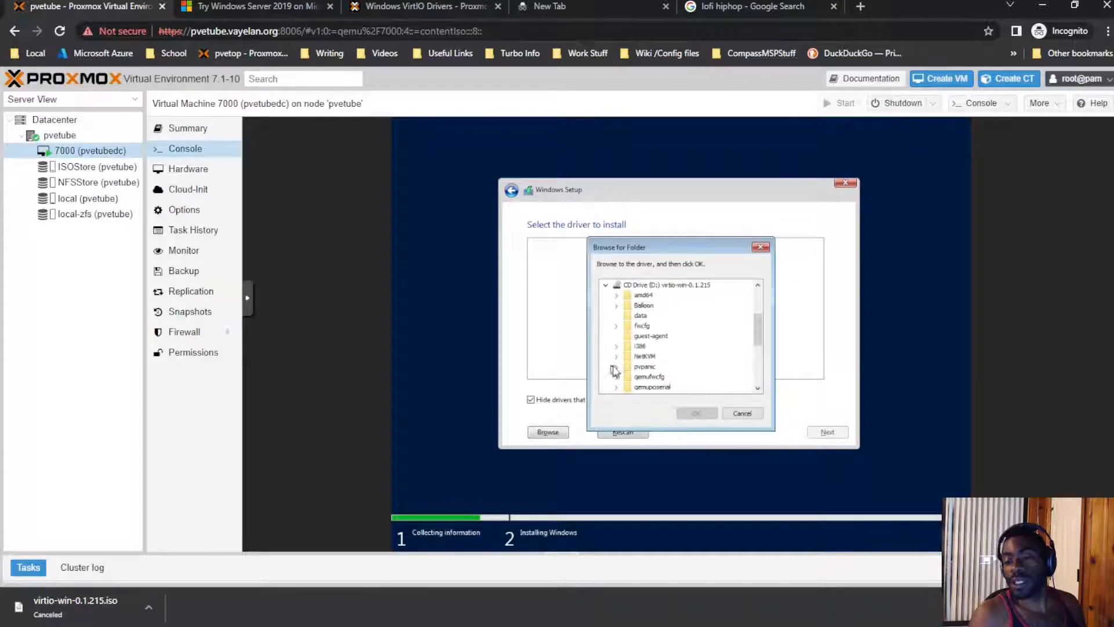
left_click(617, 296)
left_click(651, 326)
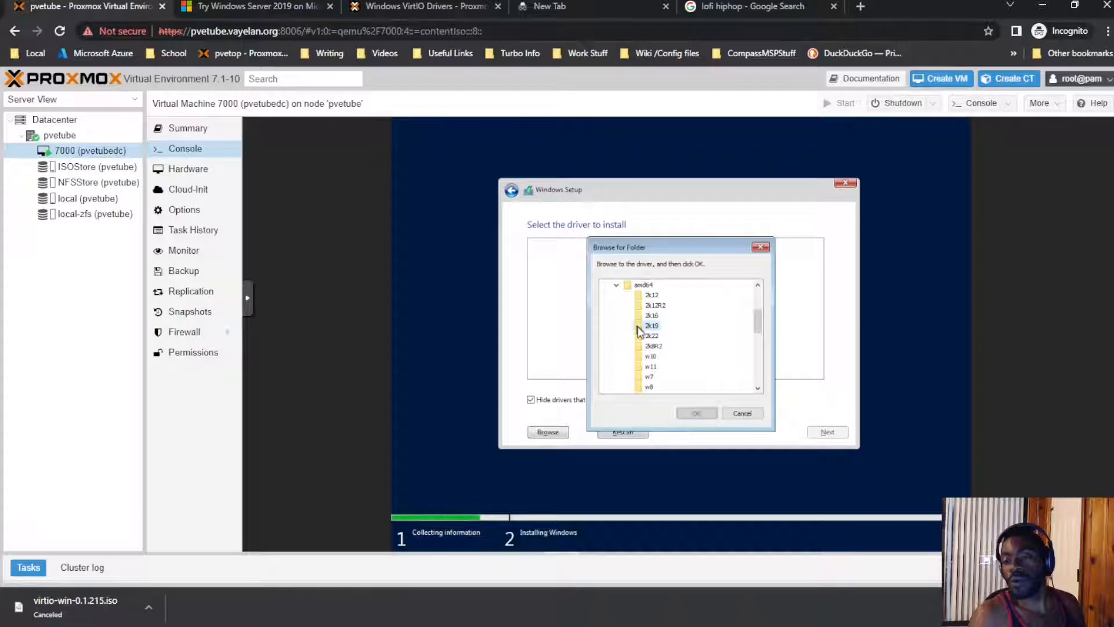
left_click(691, 412)
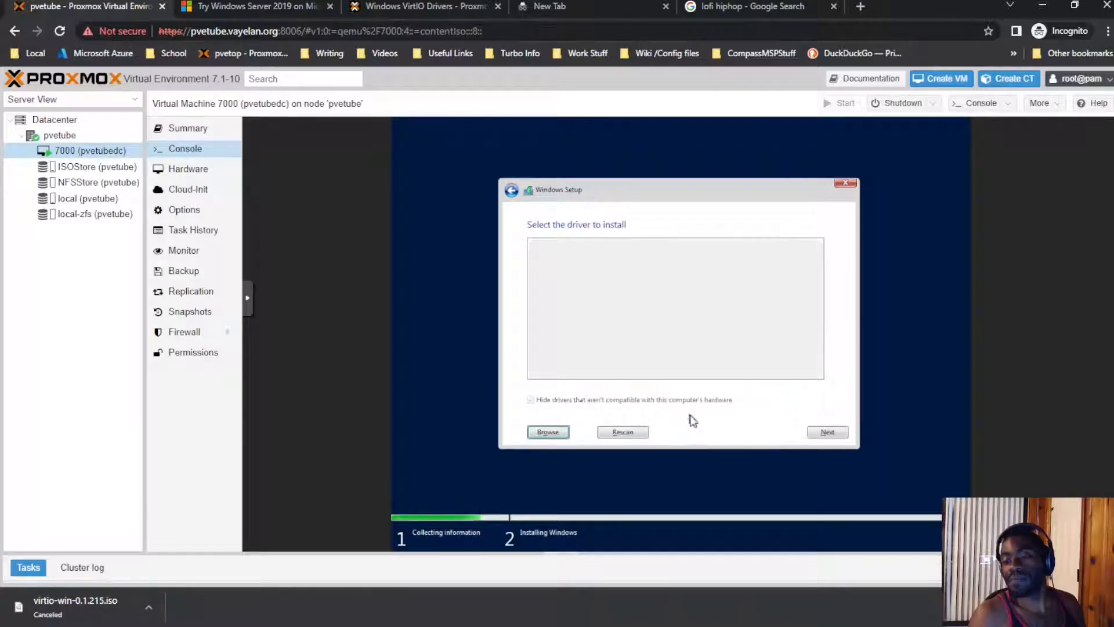
left_click(828, 432)
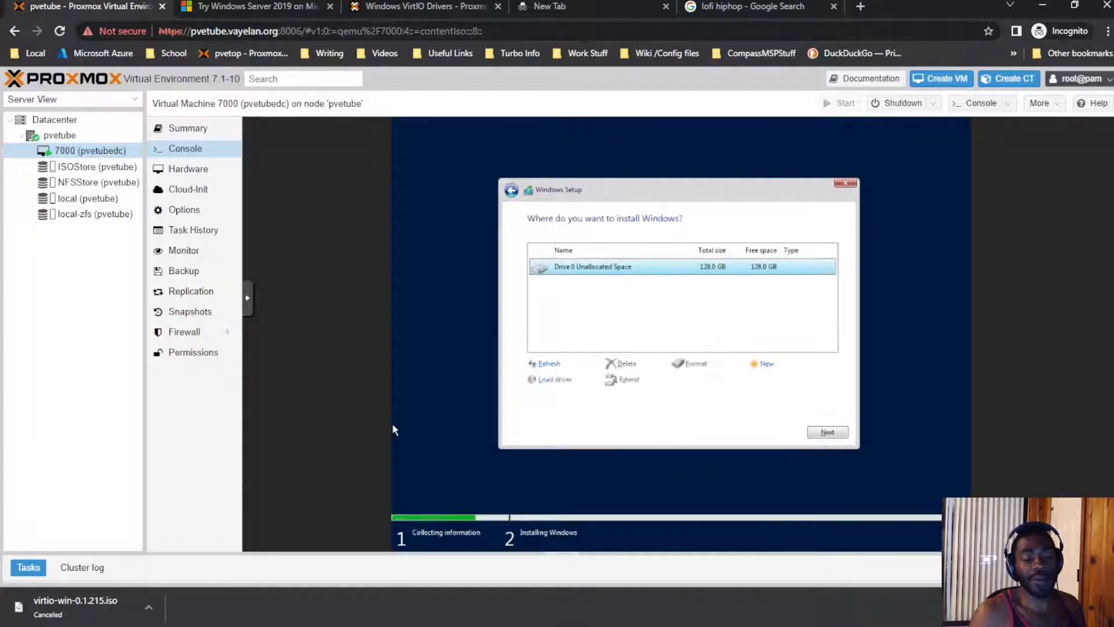
Step: Install Windows onto Drive 0, the 128 GB unallocated space
left_click(821, 432)
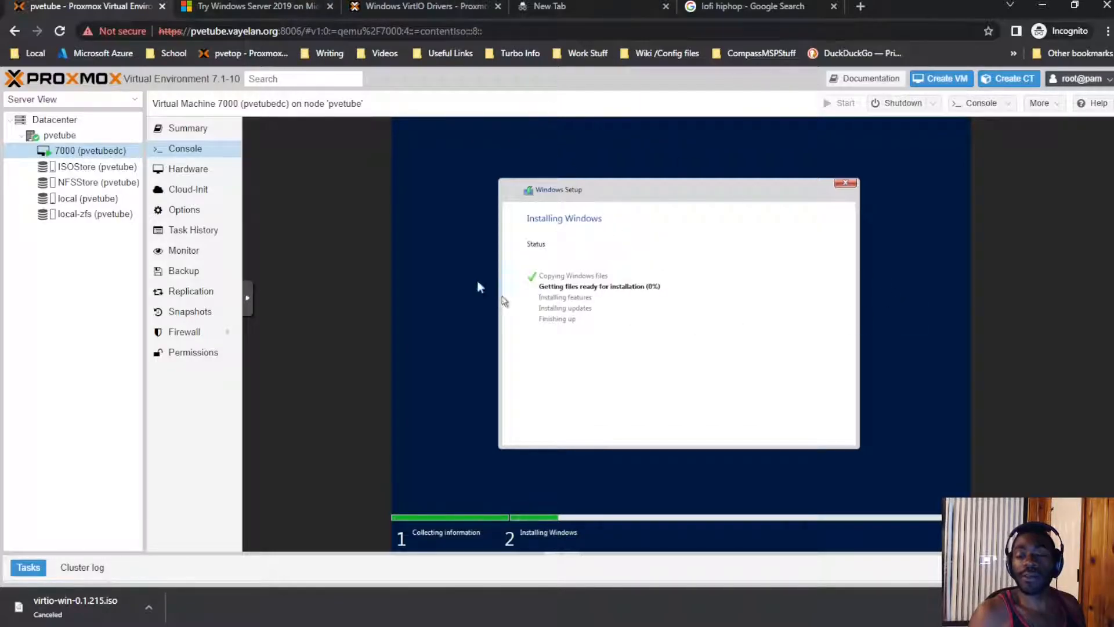
key("ctrl+Tab")
key("ctrl+shift+Tab")
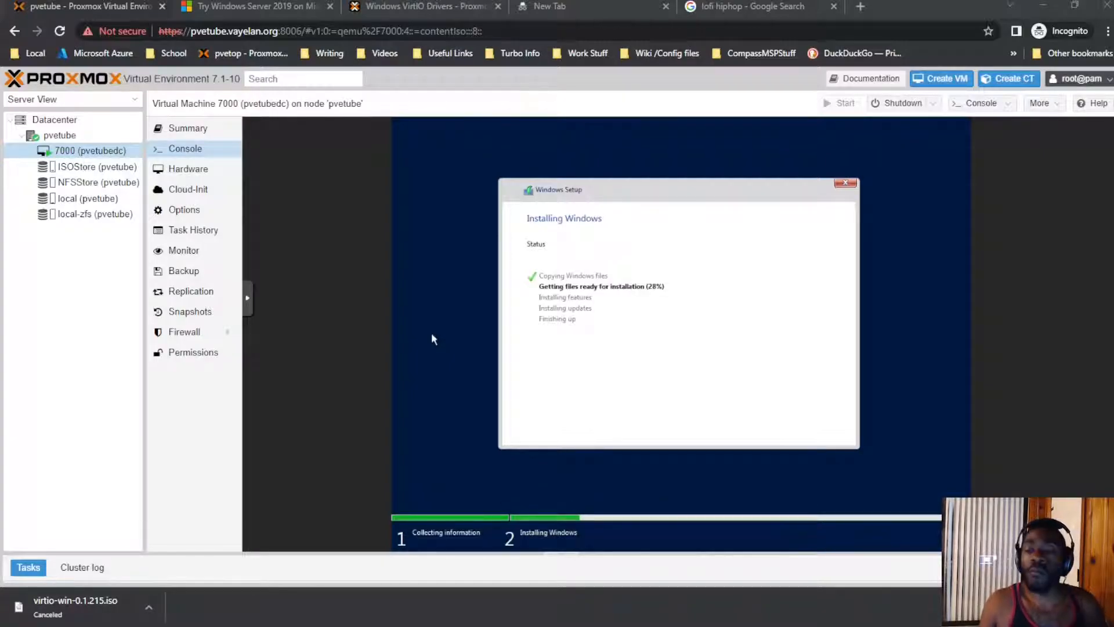
Step: Play the Chill Beats video from the Lofi Hip Hop YouTube channel, then return to the Proxmox console
left_click(748, 7)
left_click(694, 325)
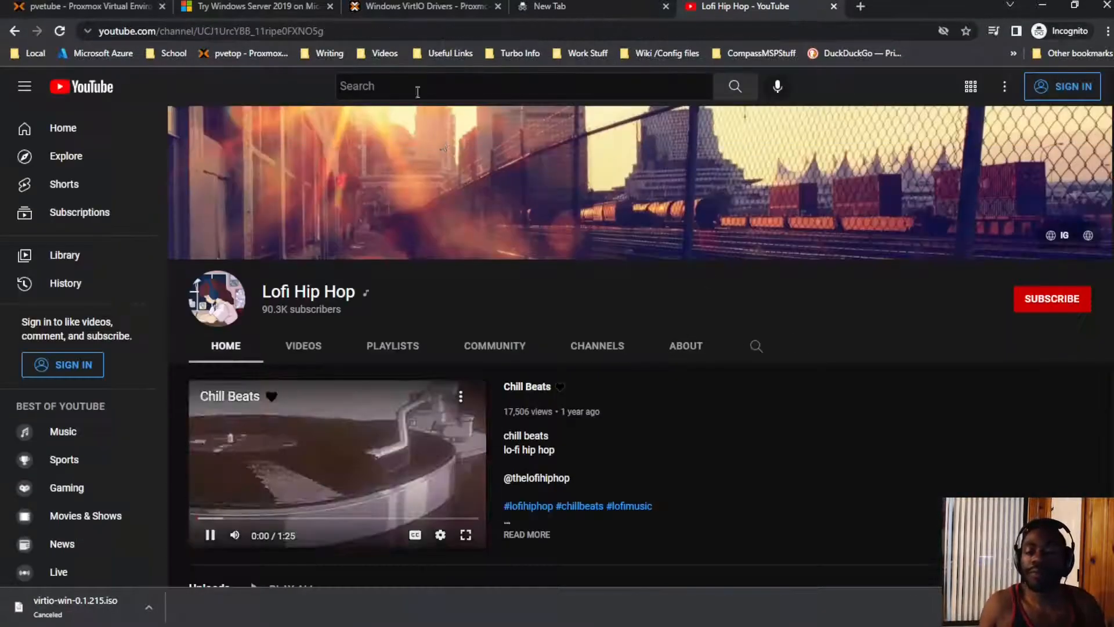
key("ctrl+1")
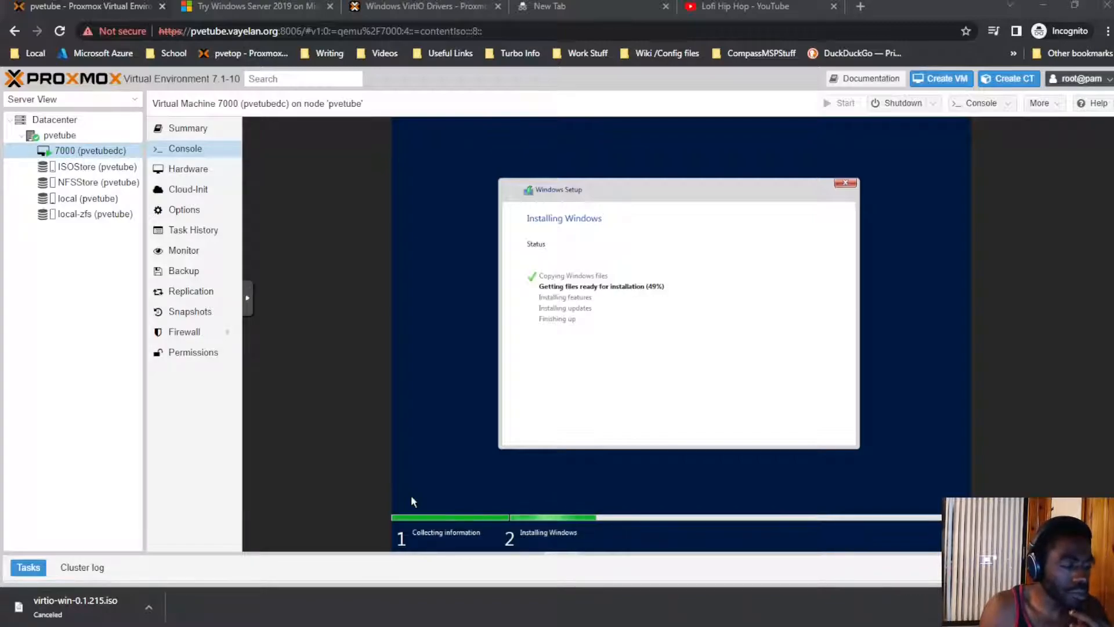
left_click(745, 7)
left_click(212, 541)
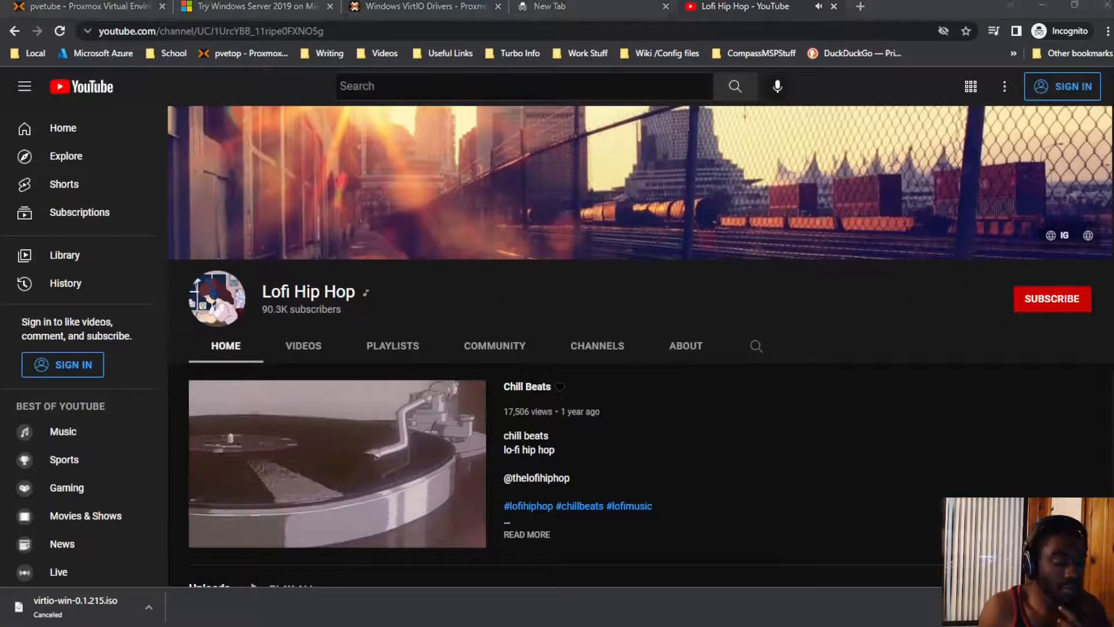
left_click(721, 5)
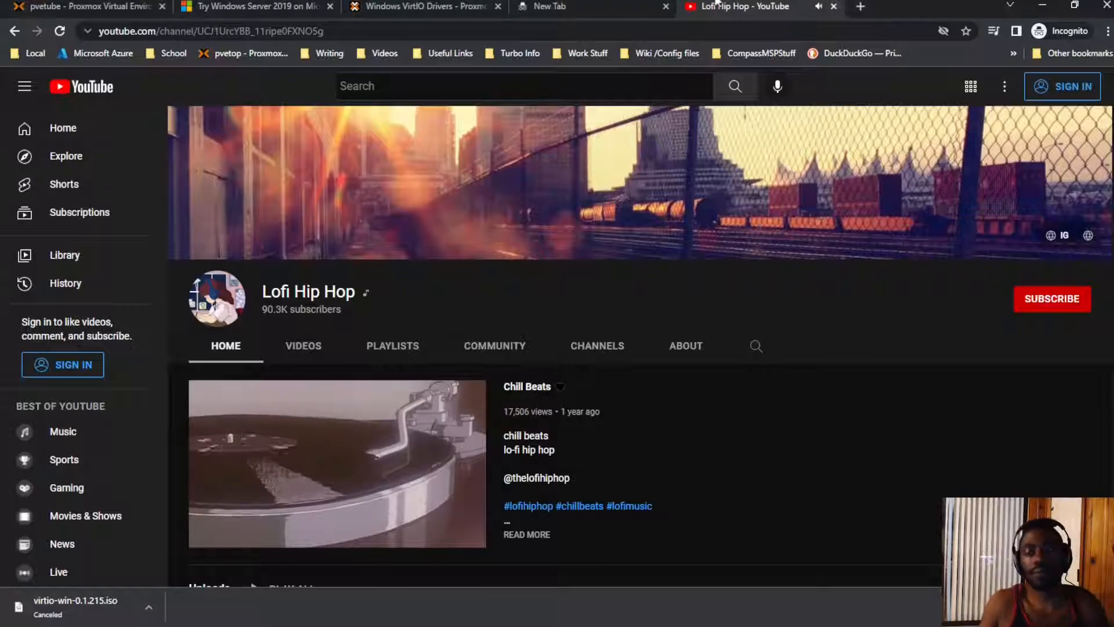
left_click(473, 537)
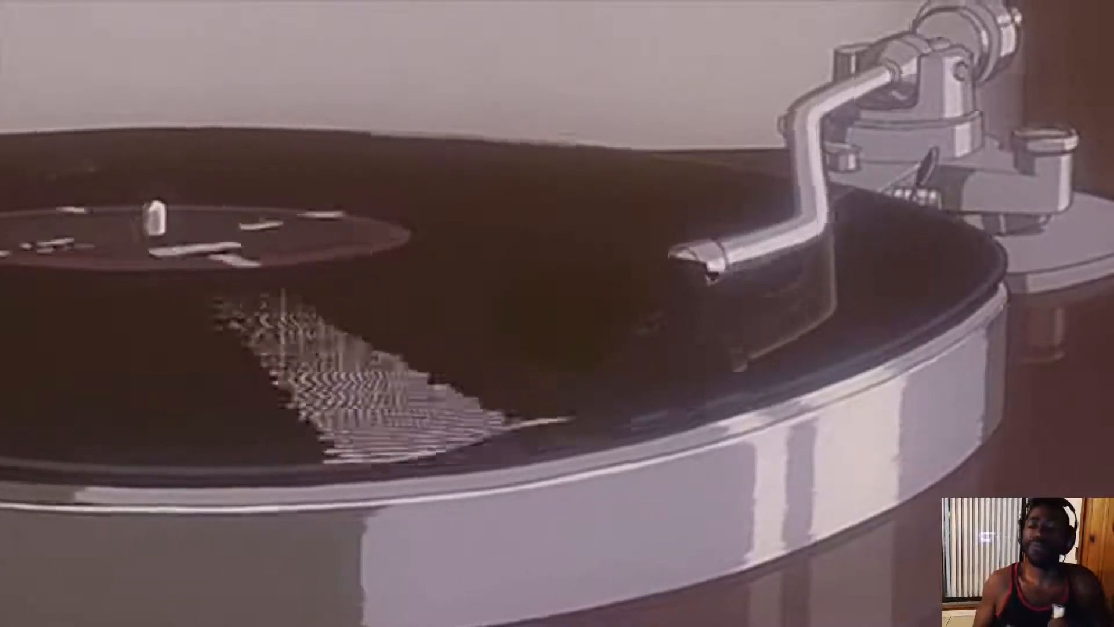
key("Escape")
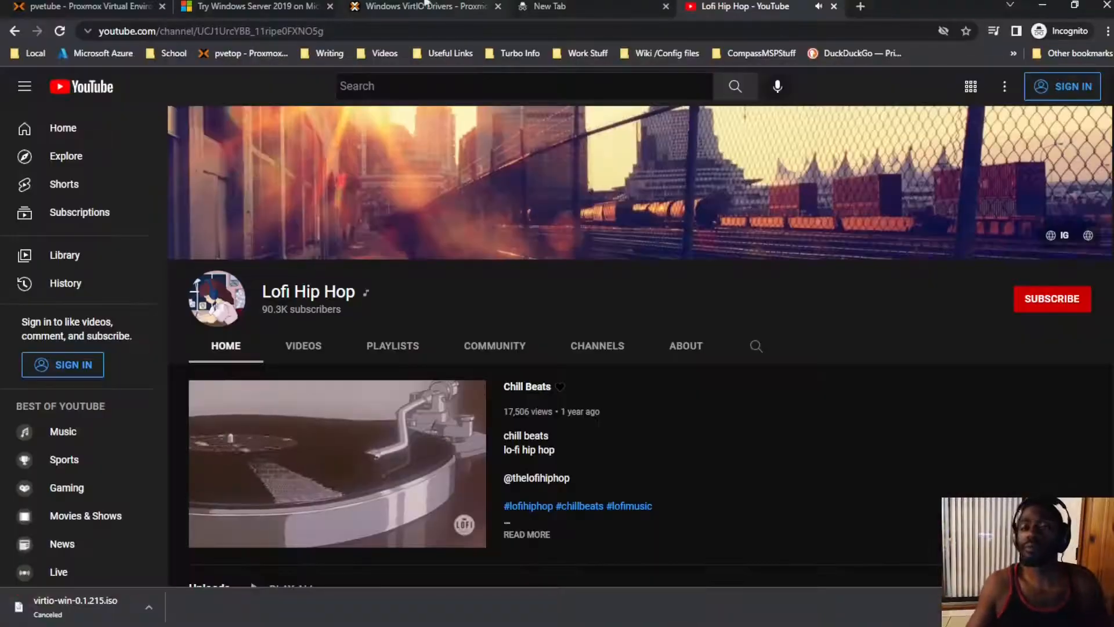
left_click(98, 9)
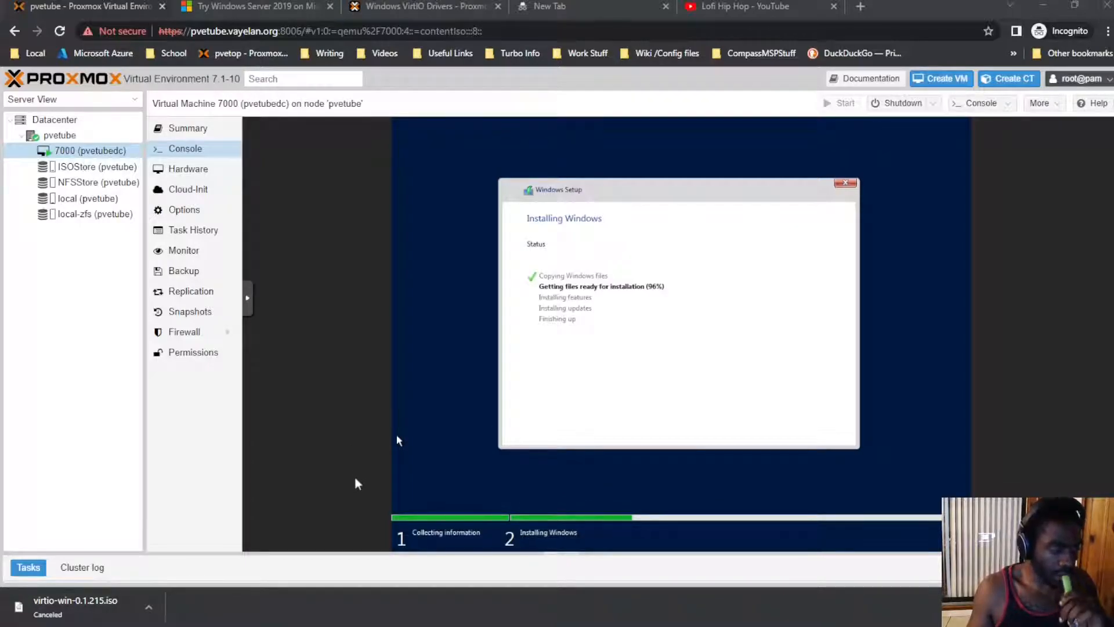
Step: Switch to the Windows VirtIO Drivers wiki tab to read its installation notes
left_click(726, 7)
left_click(572, 7)
left_click(464, 6)
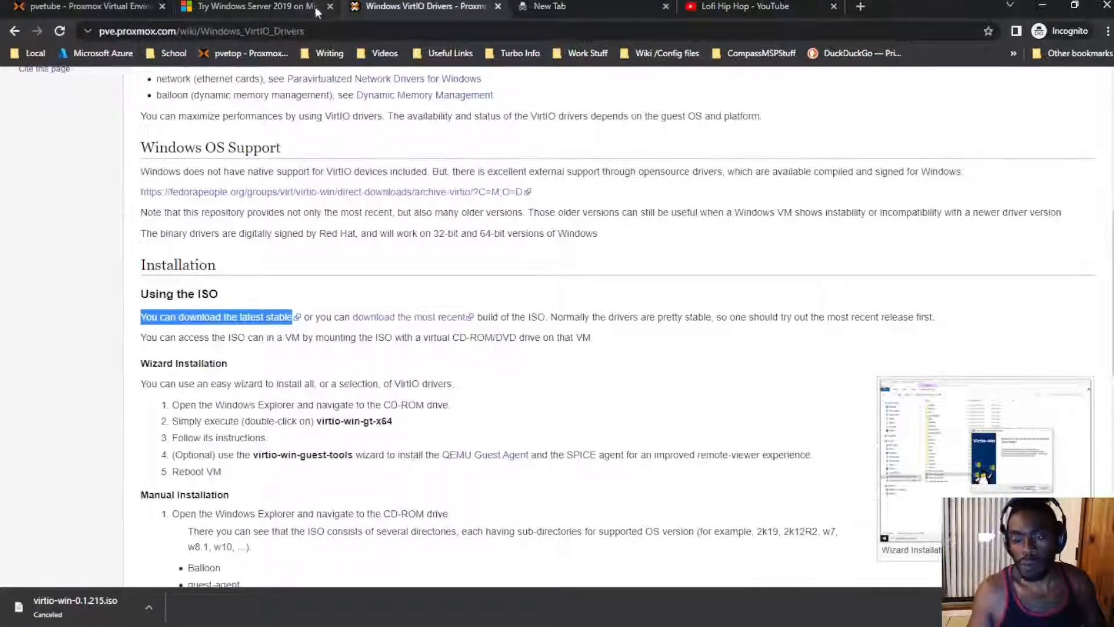
left_click(122, 7)
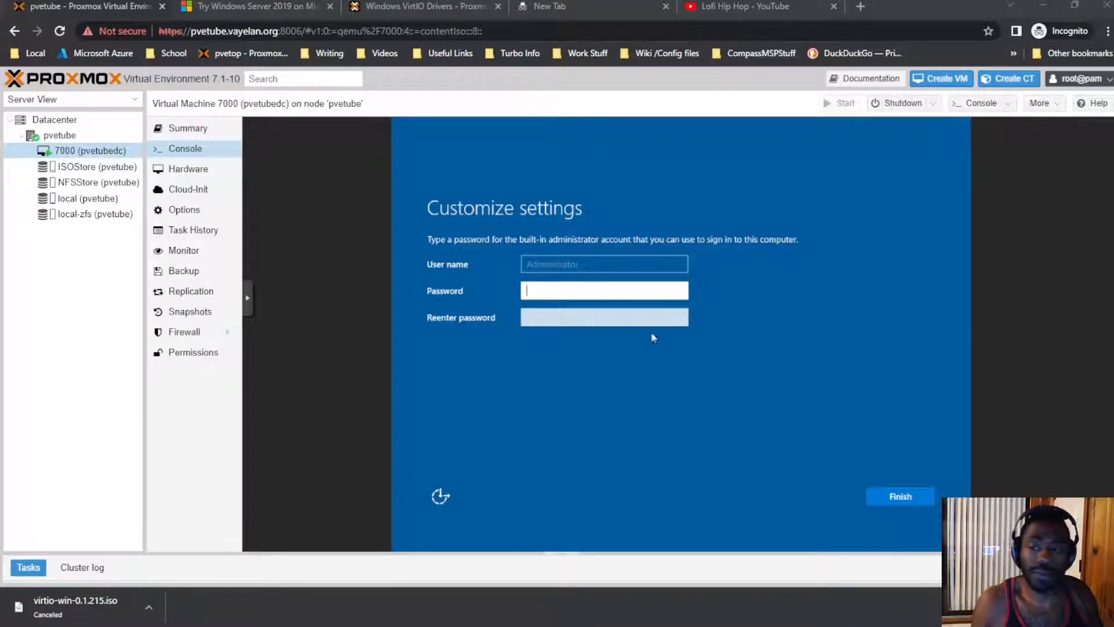
Step: Enter and confirm the built-in Administrator password to finish Windows setup
left_click(613, 294)
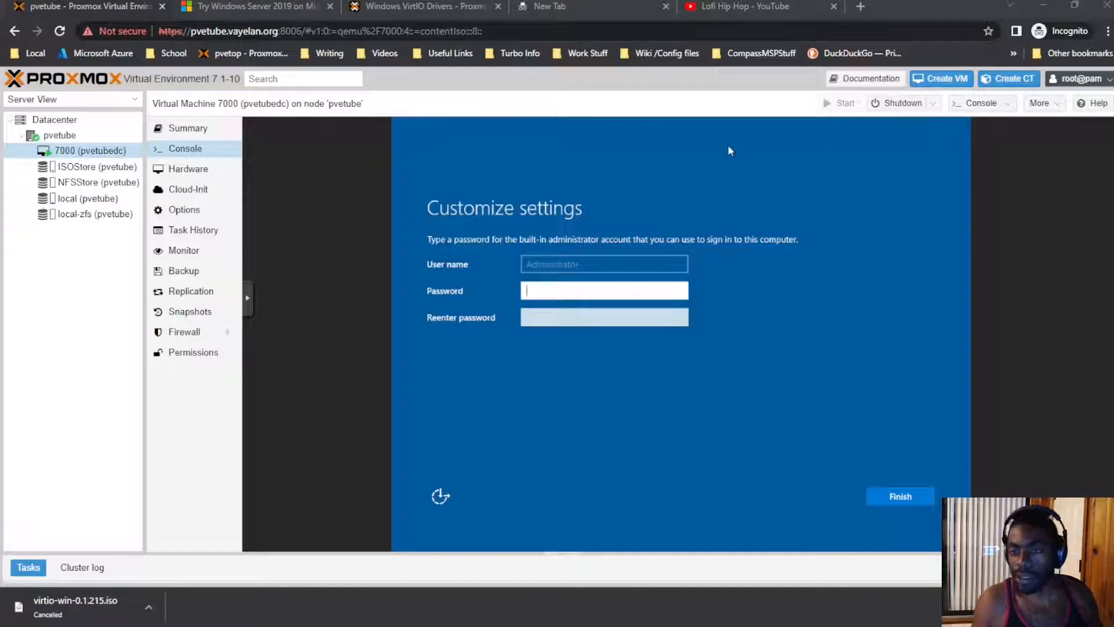
left_click(615, 292)
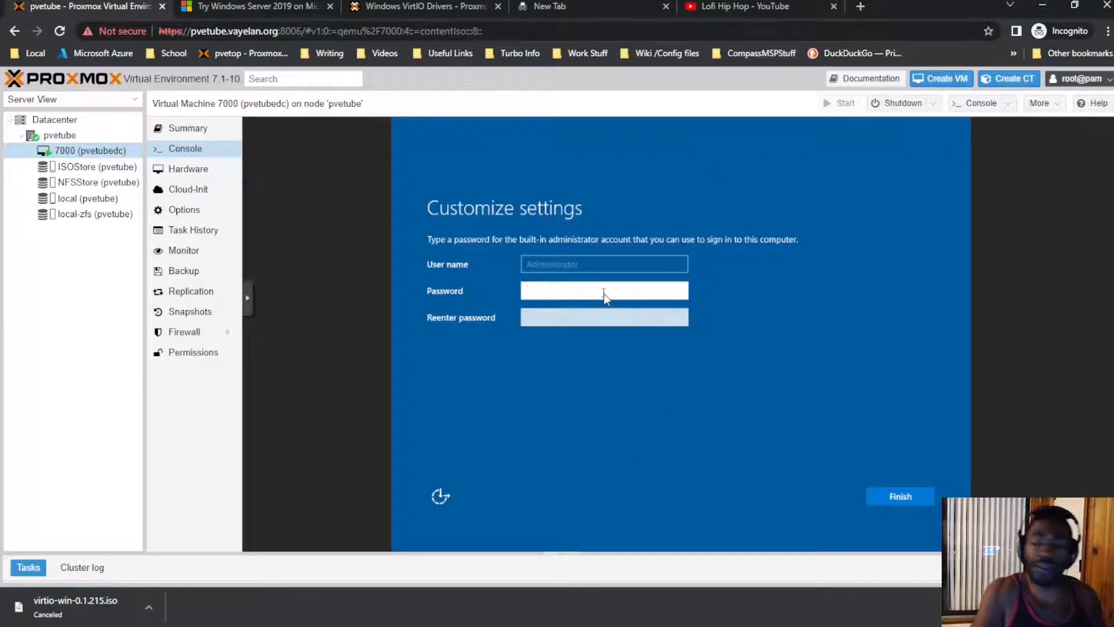
type("•••••••")
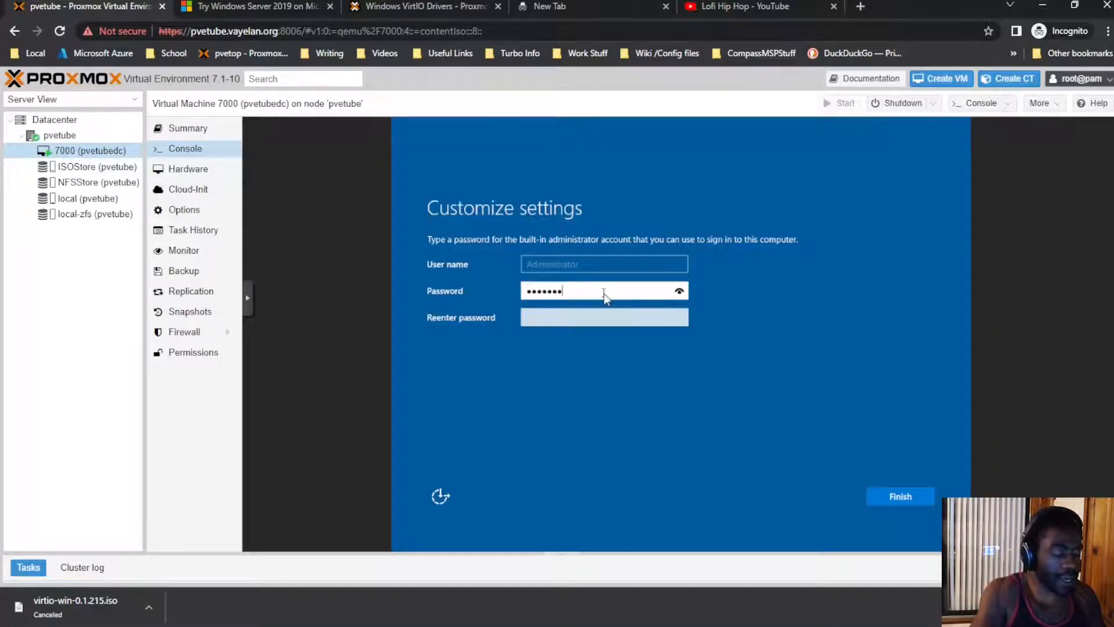
key("Tab")
type("••••••••••")
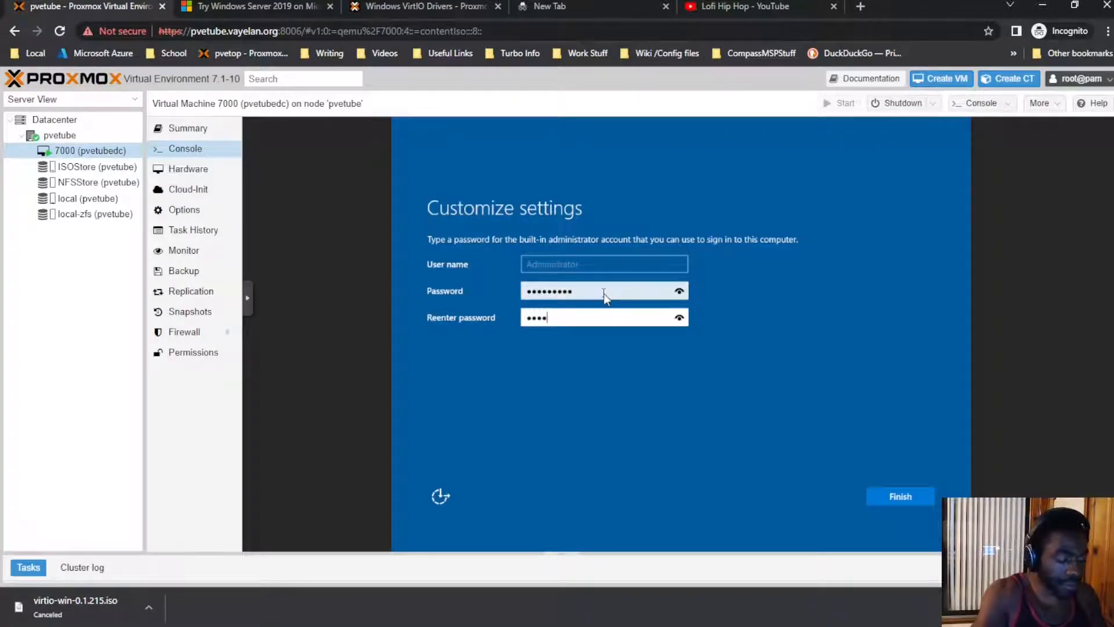
key("Return")
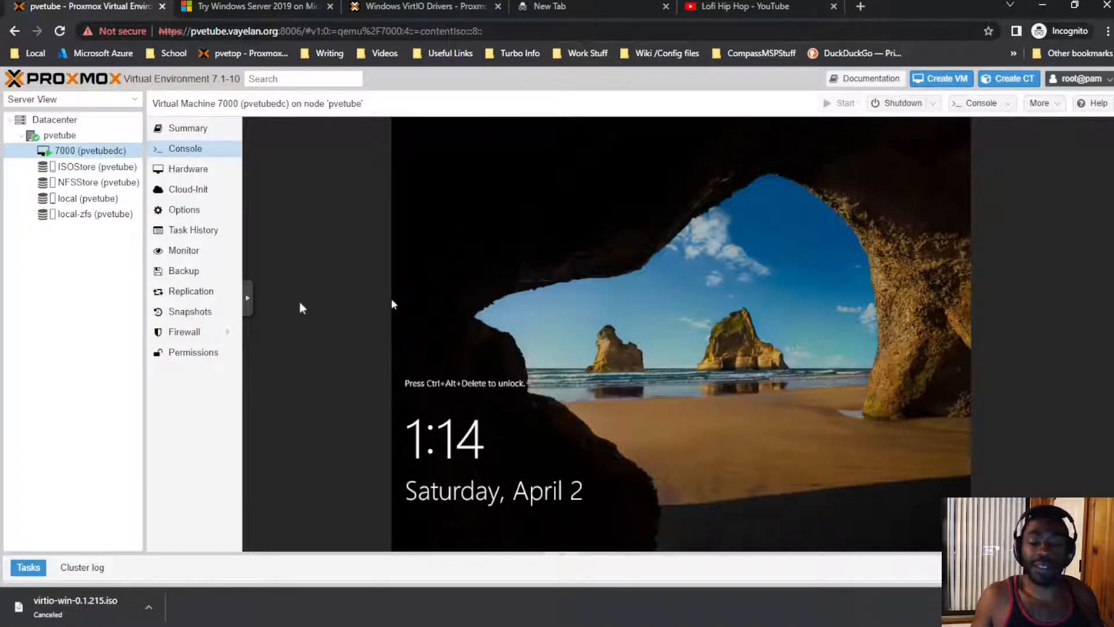
Step: Unlock the lock screen via the console's special keys and sign in with the Administrator password
left_click(247, 313)
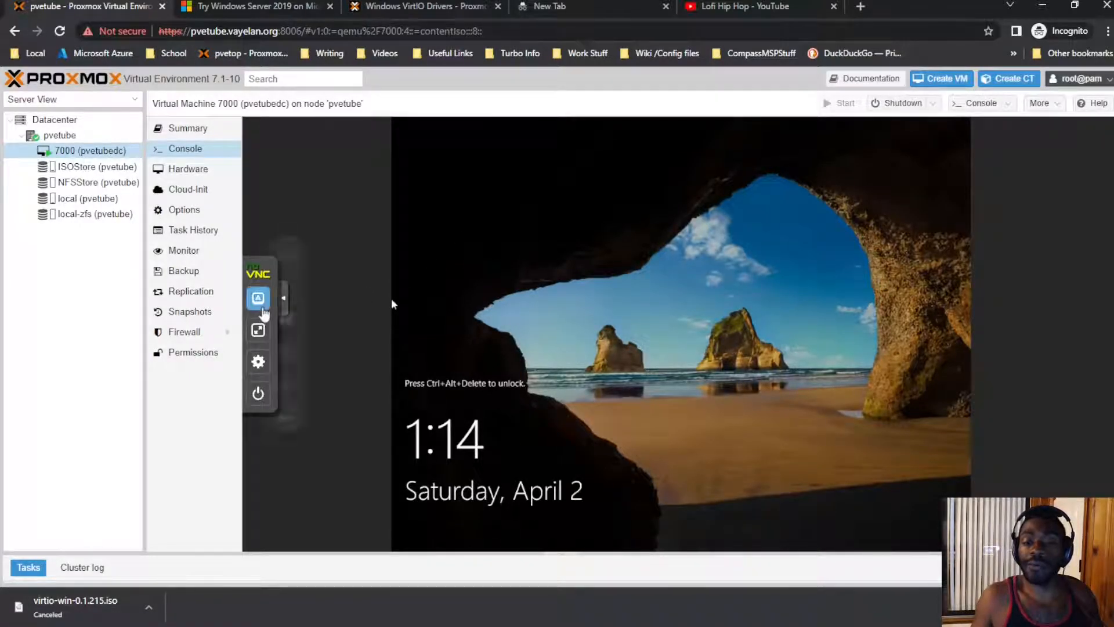
left_click(259, 330)
left_click(316, 414)
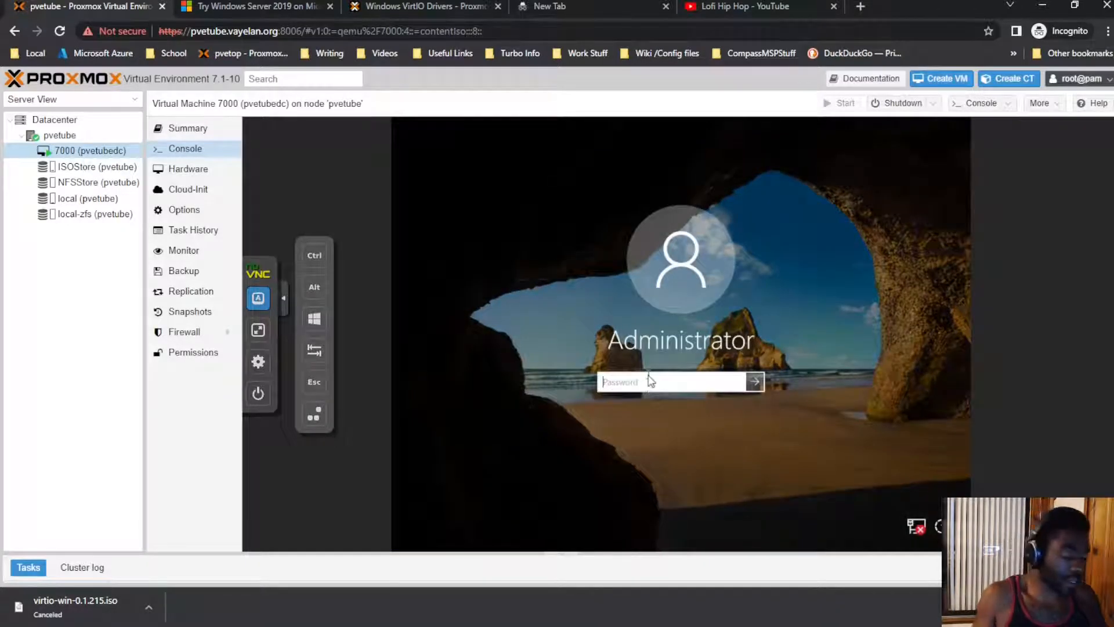
type("•••••••••")
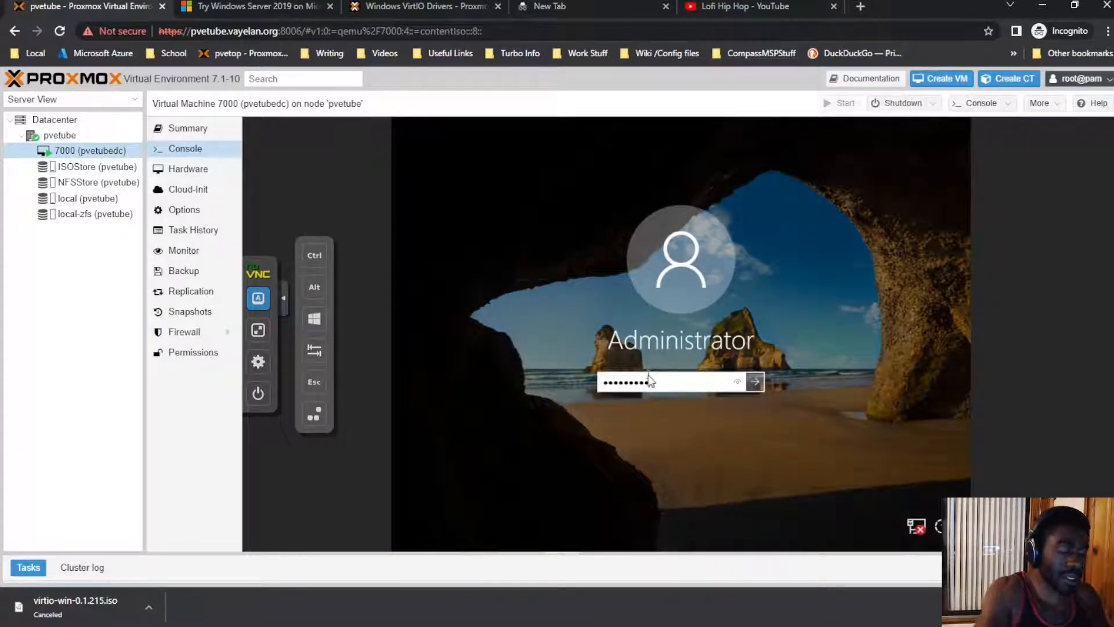
key("Return")
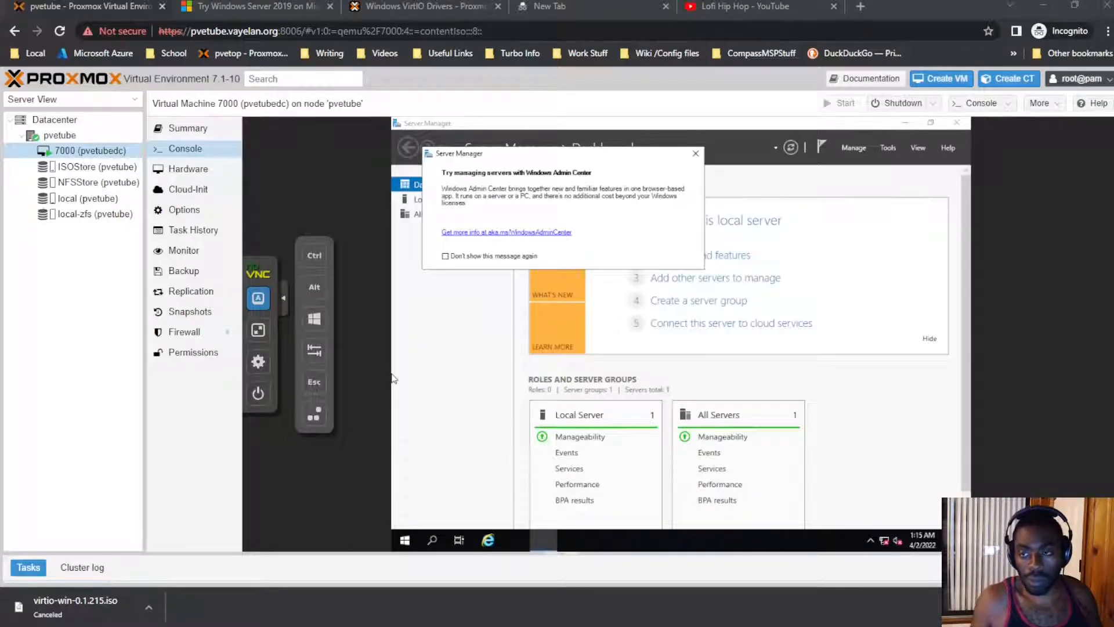
Step: Close the Windows Admin Center popup over Server Manager
left_click(695, 155)
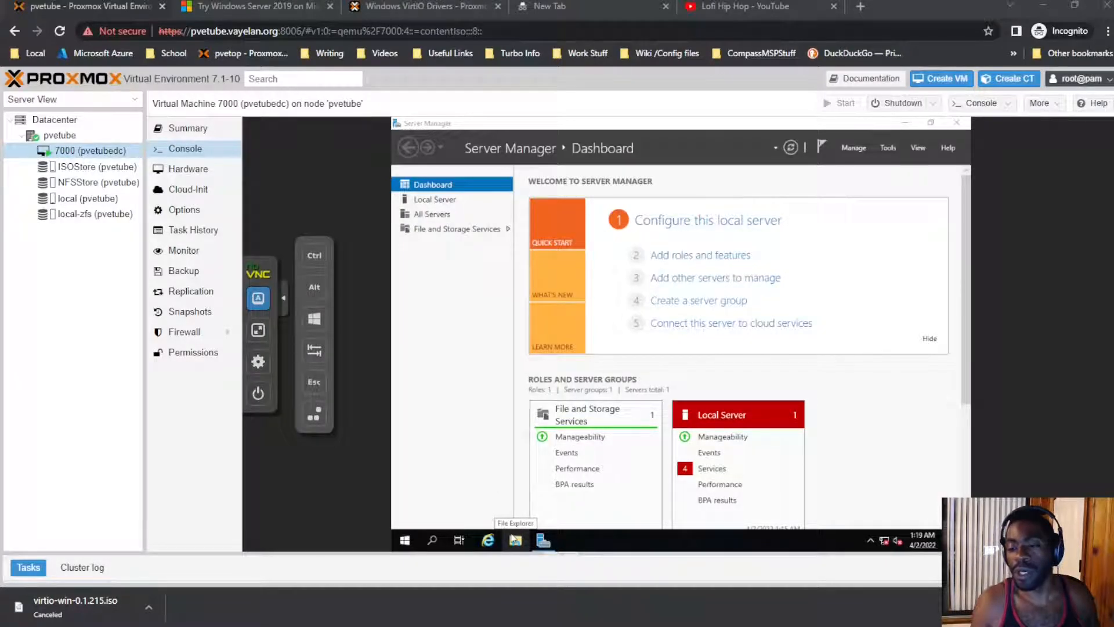
Step: Open CD Drive (D:) virtio-win-0.1.215 in File Explorer and run virtio-win-guest-tools
left_click(515, 540)
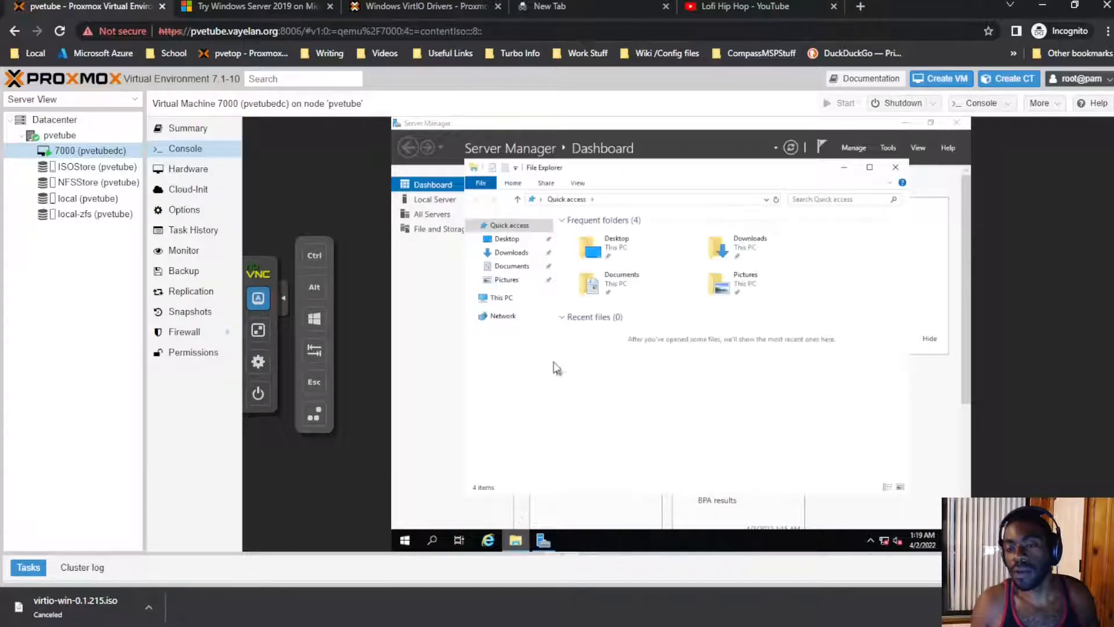
left_click(514, 298)
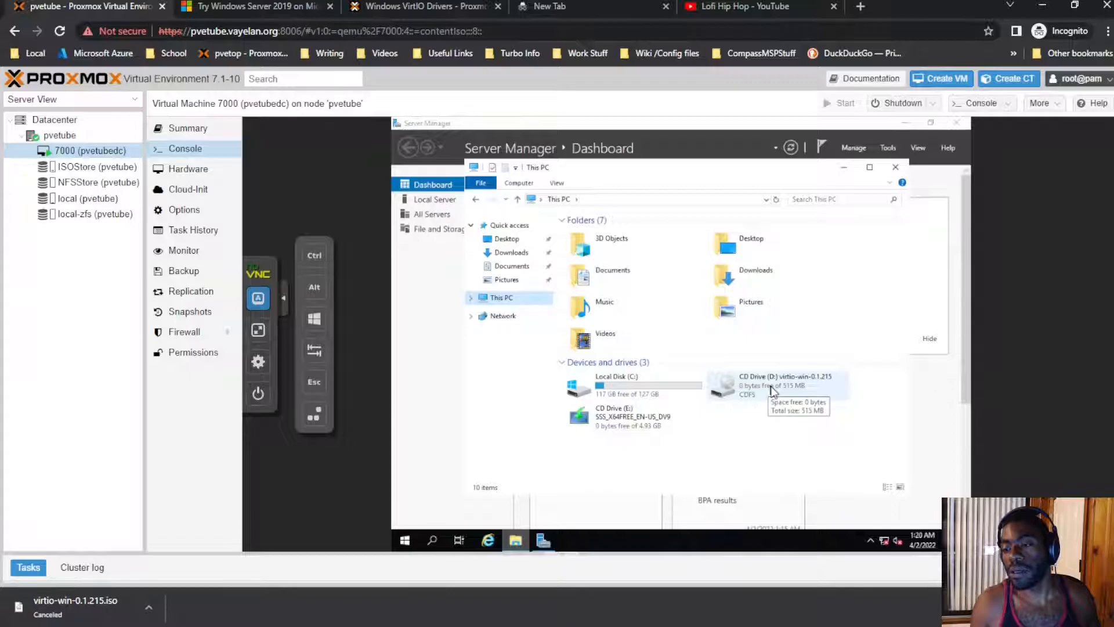
left_click(773, 392)
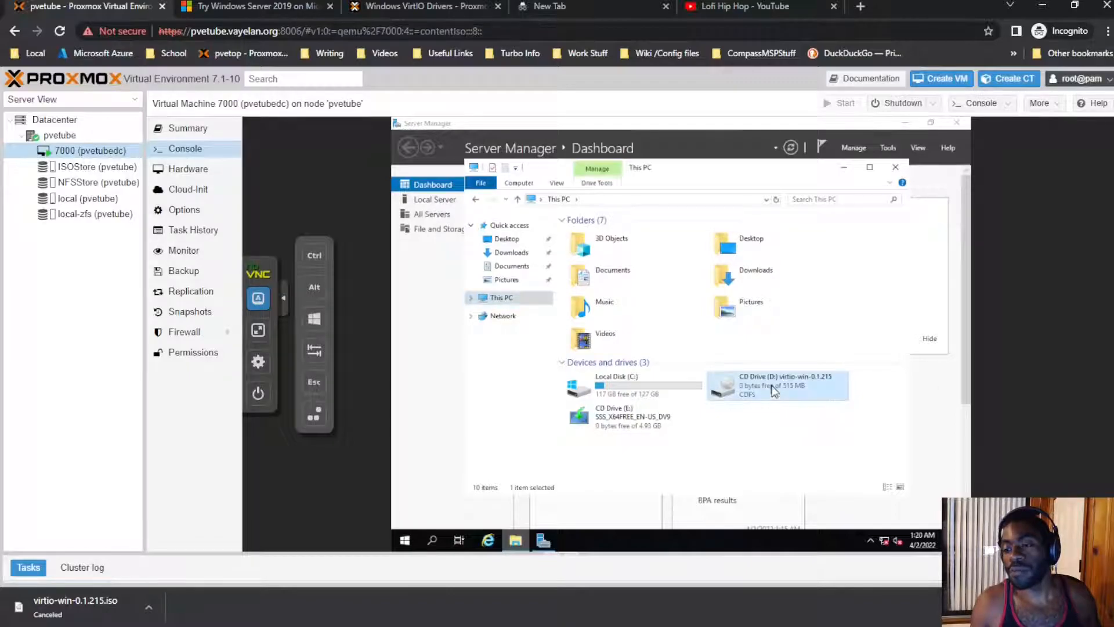
double_click(773, 392)
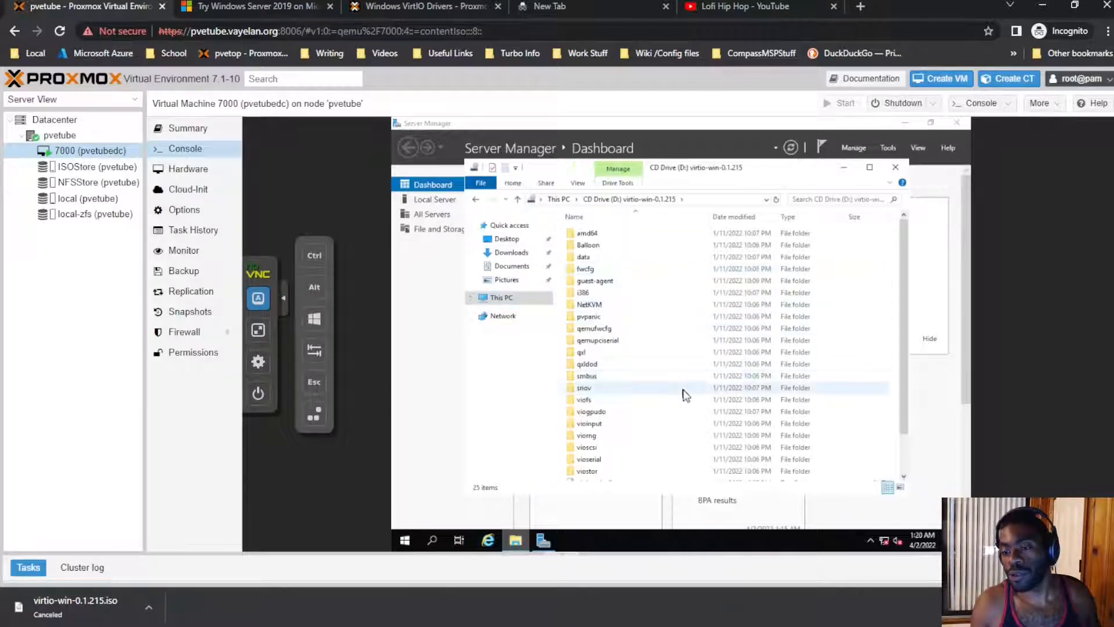
scroll(685, 392, "down", 2)
double_click(622, 475)
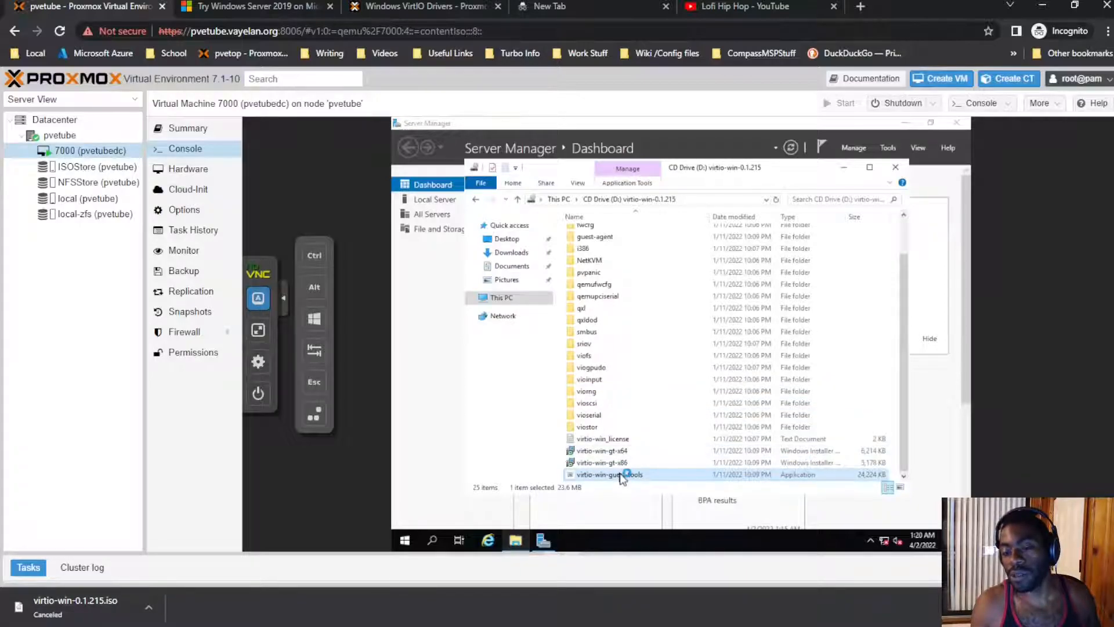
Step: Accept the guest tools license and install, then verify QEMU Guest Agent is Enabled in VM Options
left_click(707, 383)
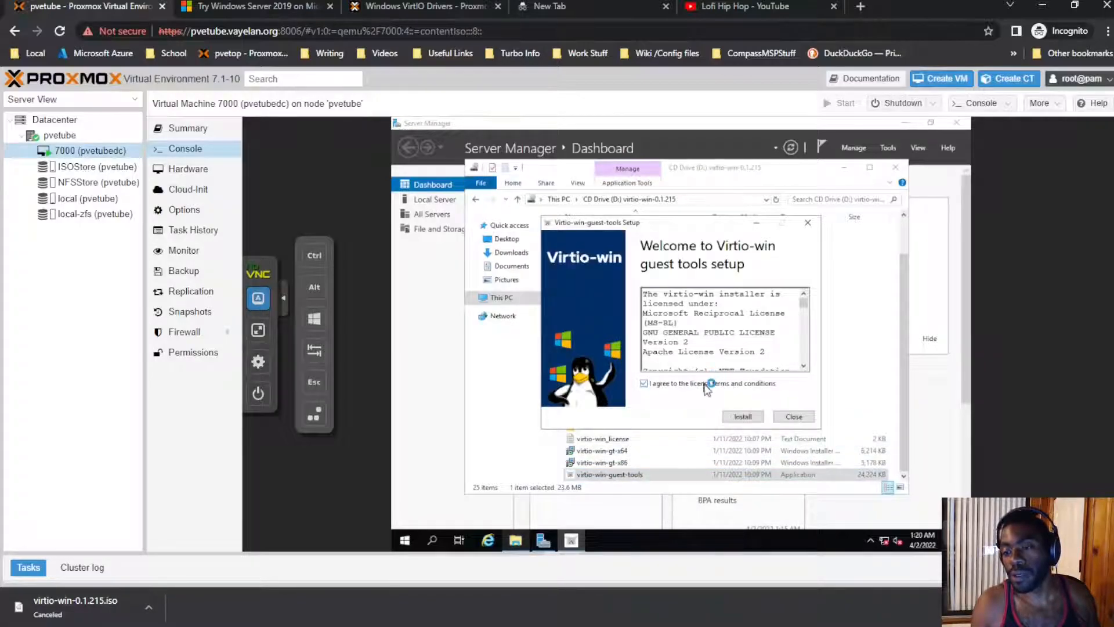
left_click(743, 416)
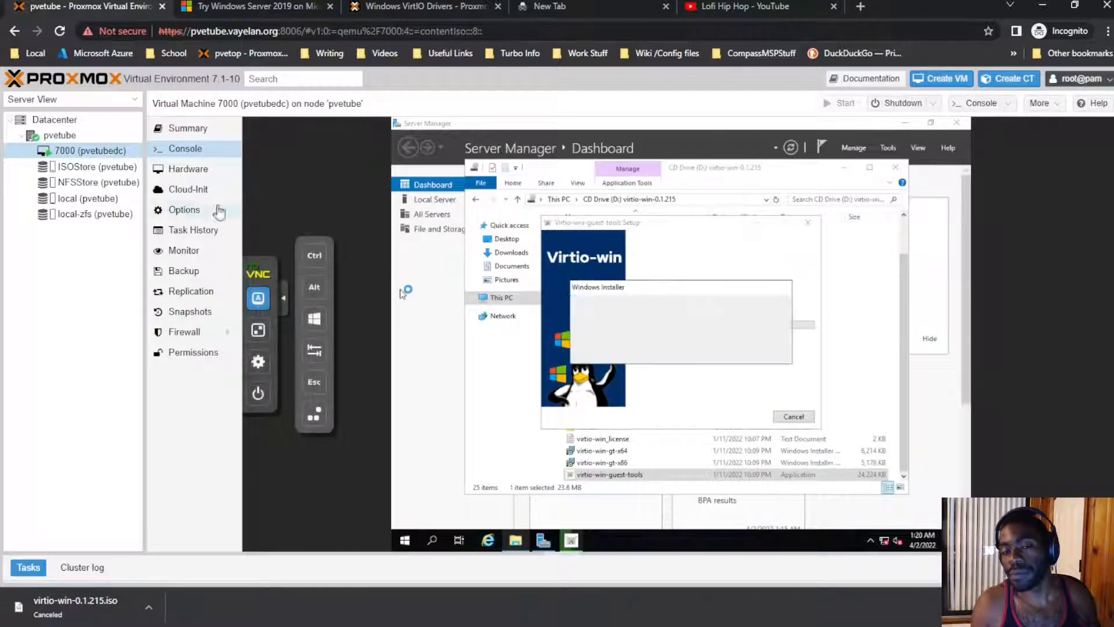
left_click(185, 210)
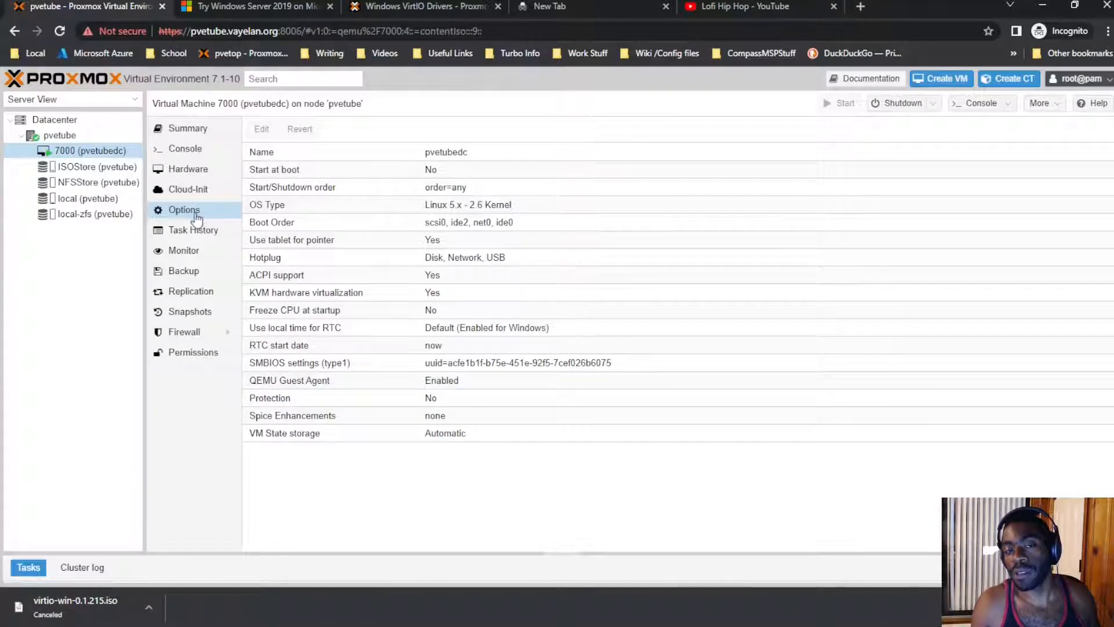
left_click(475, 386)
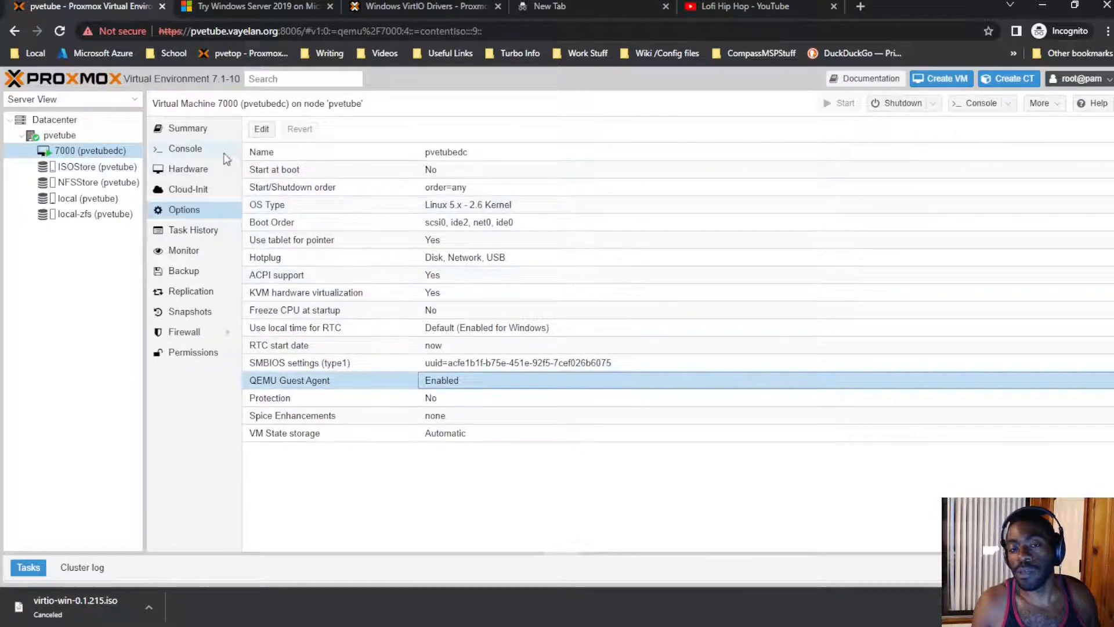
left_click(224, 150)
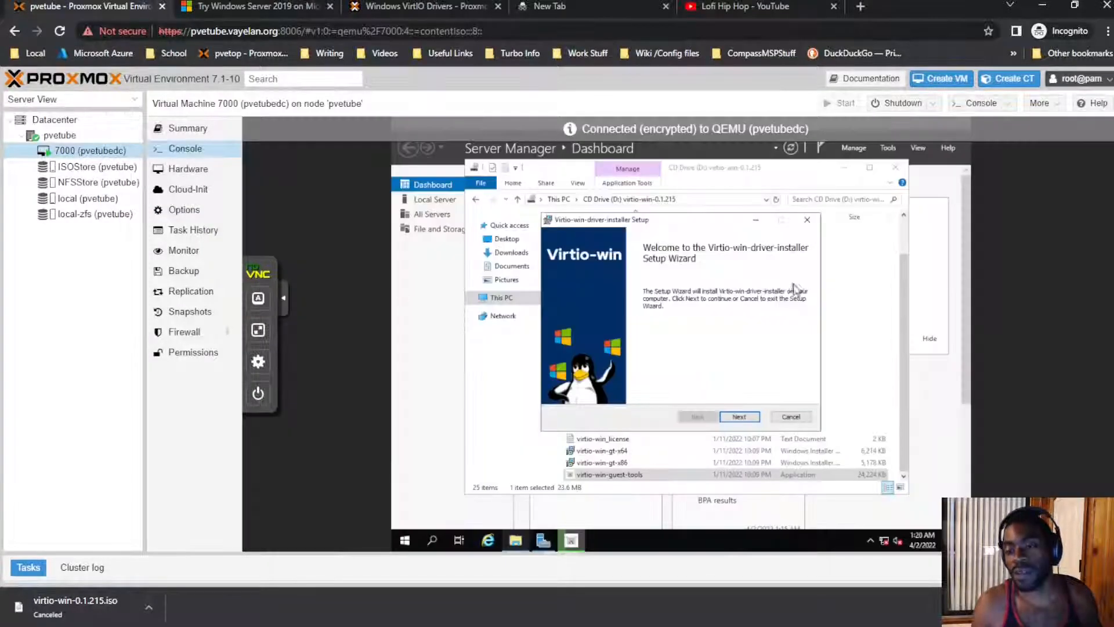
Step: Accept the VirtIO driver license and install with the default features
left_click(738, 417)
left_click(627, 391)
left_click(738, 416)
left_click(739, 418)
left_click(735, 418)
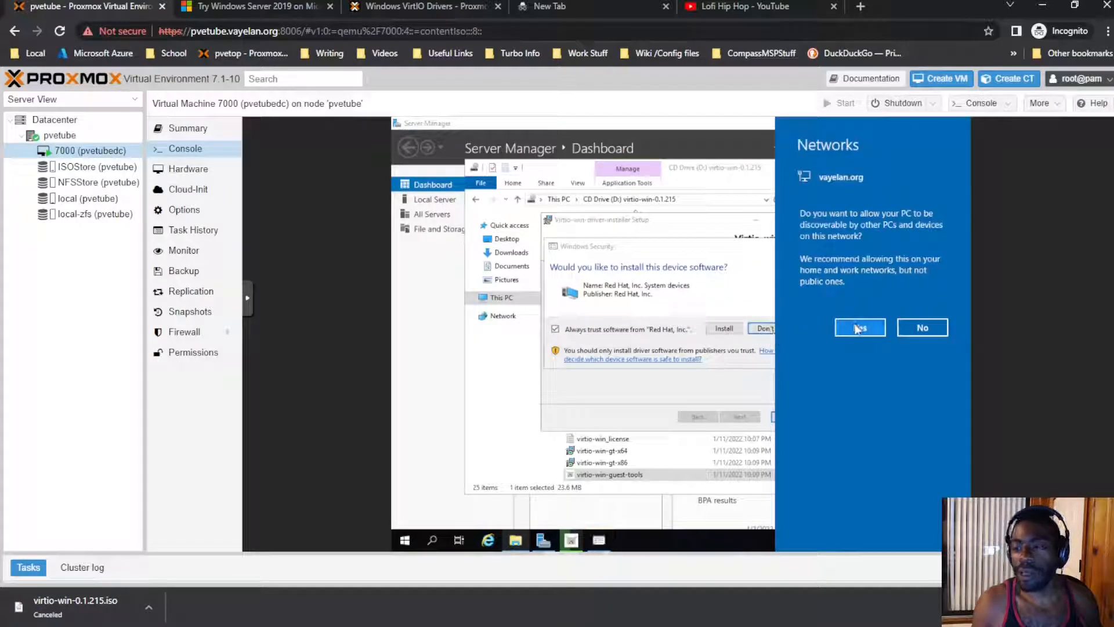
Step: Allow network discovery, trust the Red Hat device software, and finish the driver installer
left_click(847, 331)
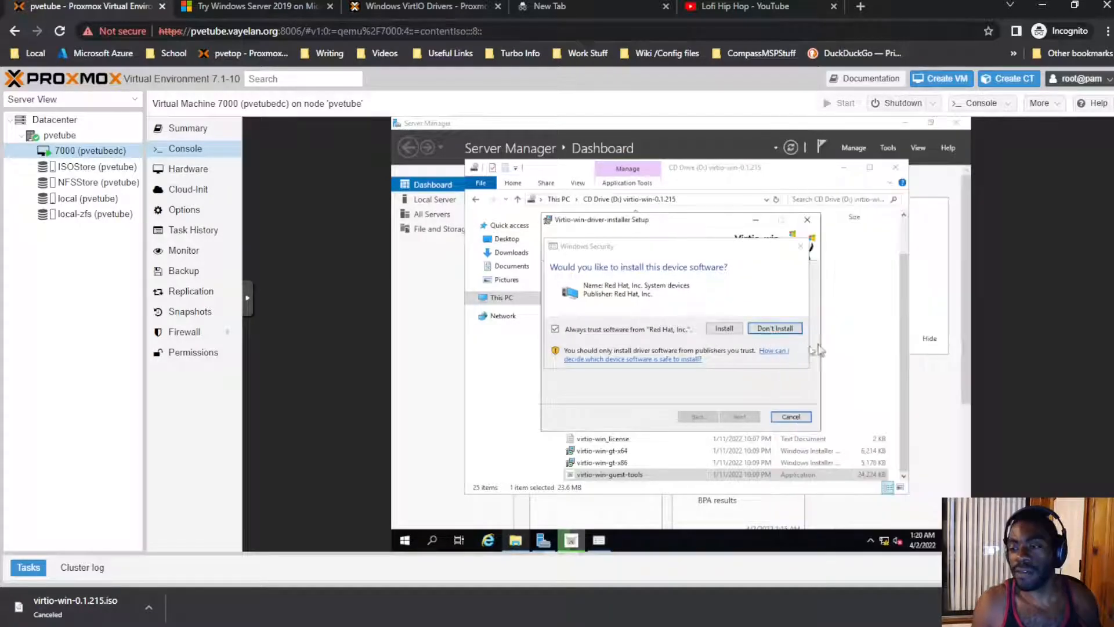
left_click(735, 330)
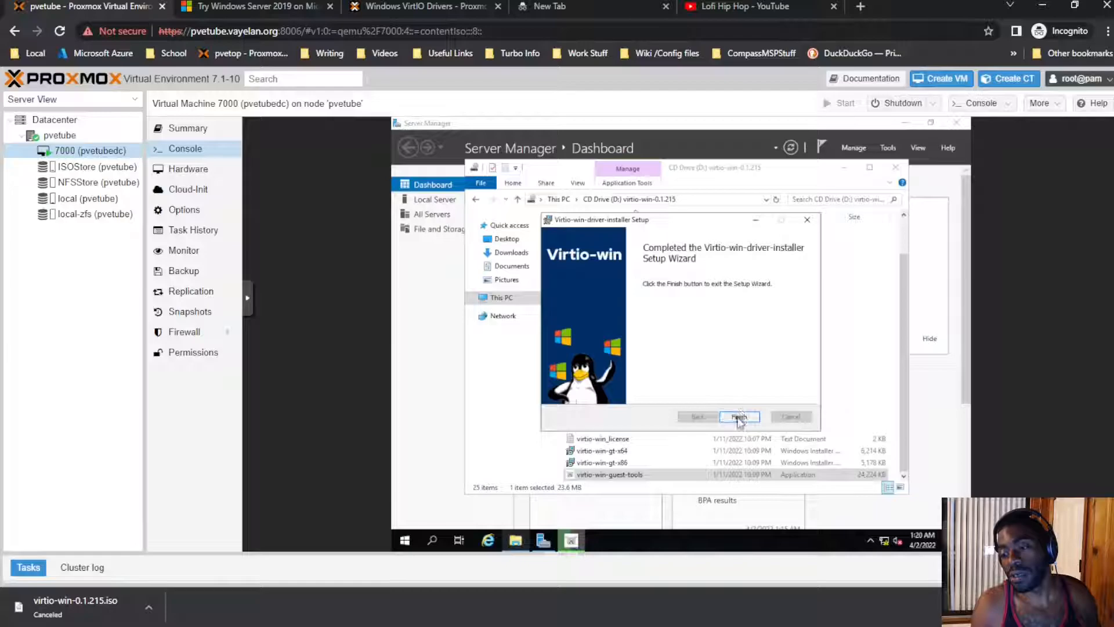
left_click(740, 417)
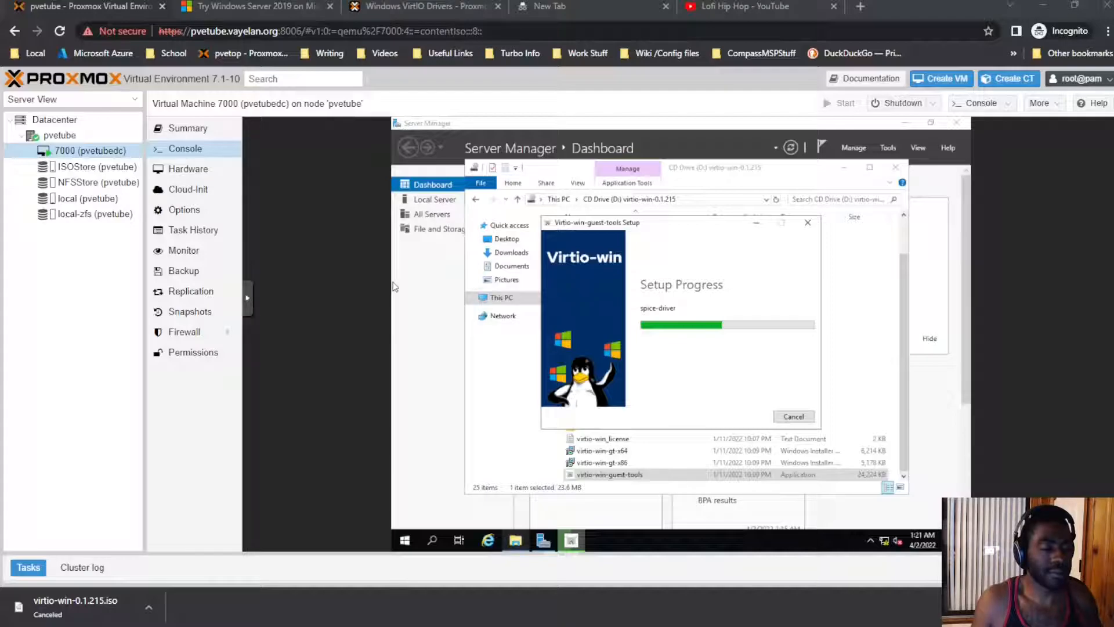
left_click(730, 347)
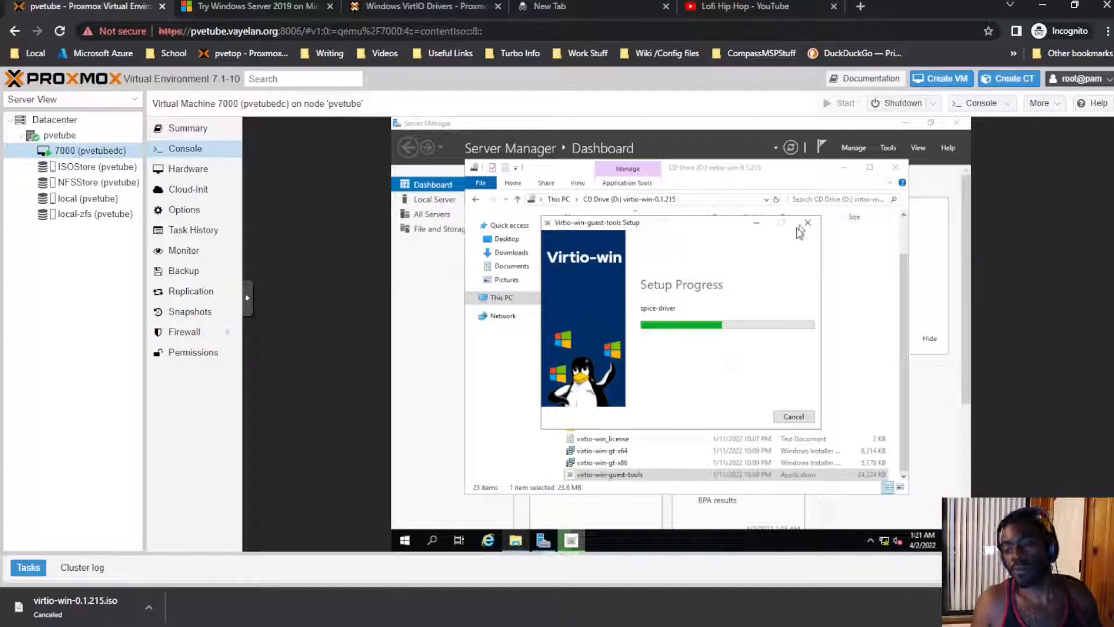
left_click_drag(689, 226, 652, 236)
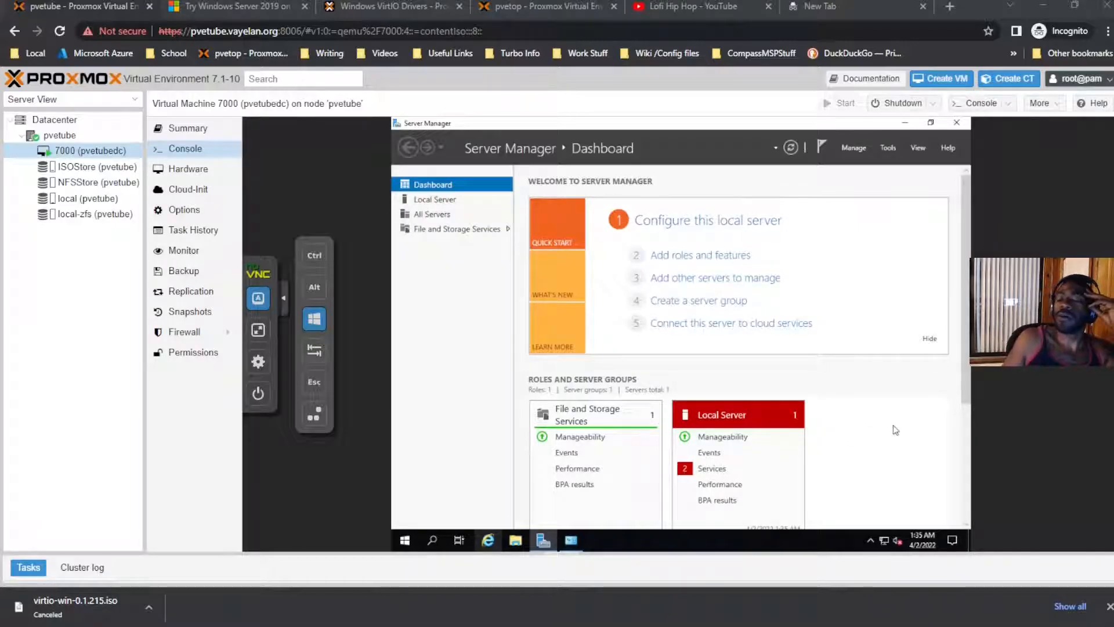
Step: Check the VM's network status and confirm it shows vayelan.org as Connected
left_click(886, 541)
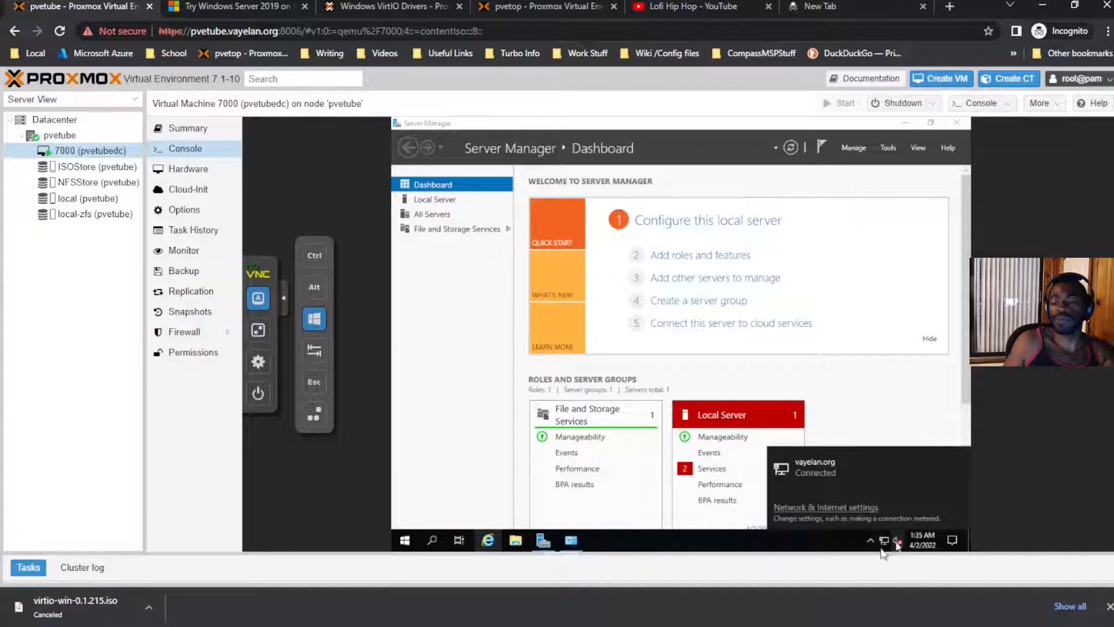
Step: Restart Windows from Start > Power, selecting Other (Planned) as the shutdown reason
left_click(405, 540)
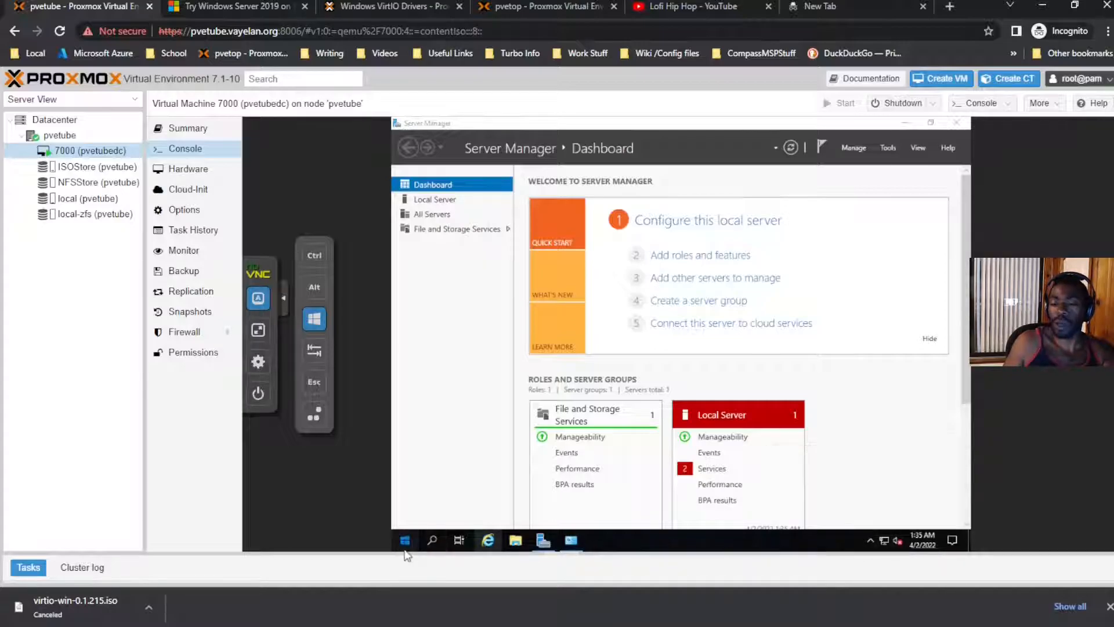
left_click(406, 515)
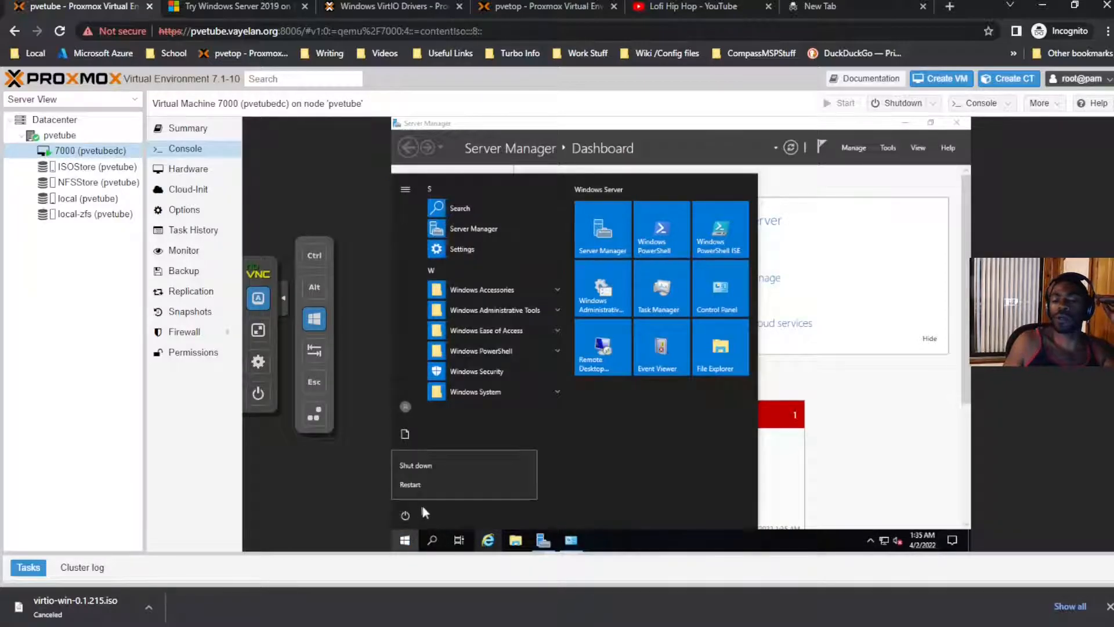
left_click(444, 481)
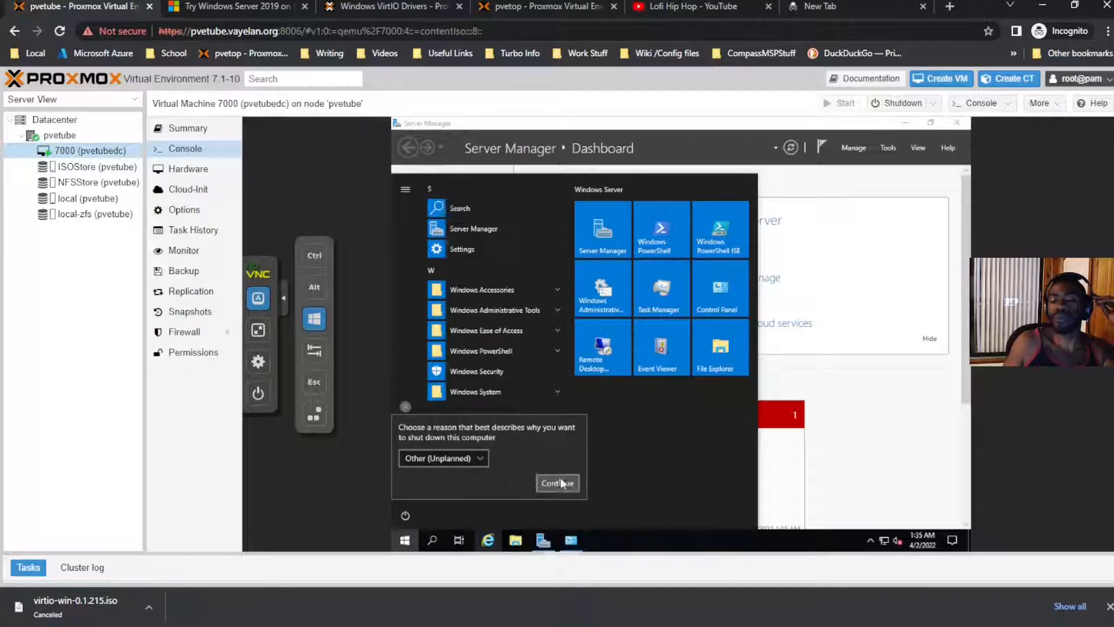
left_click(482, 461)
left_click(537, 450)
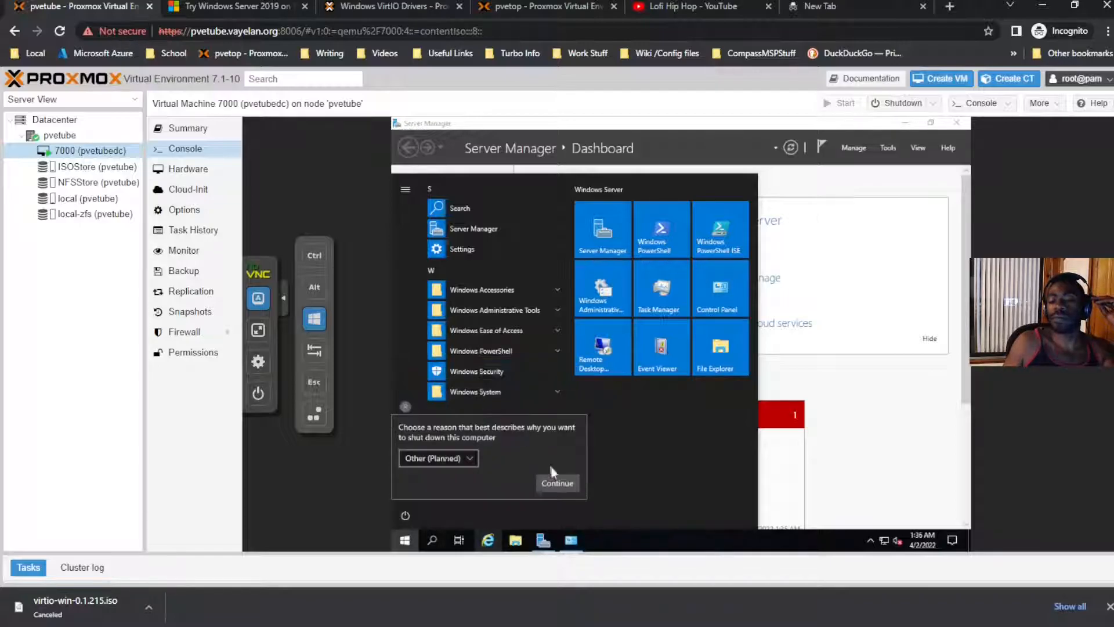
left_click(557, 484)
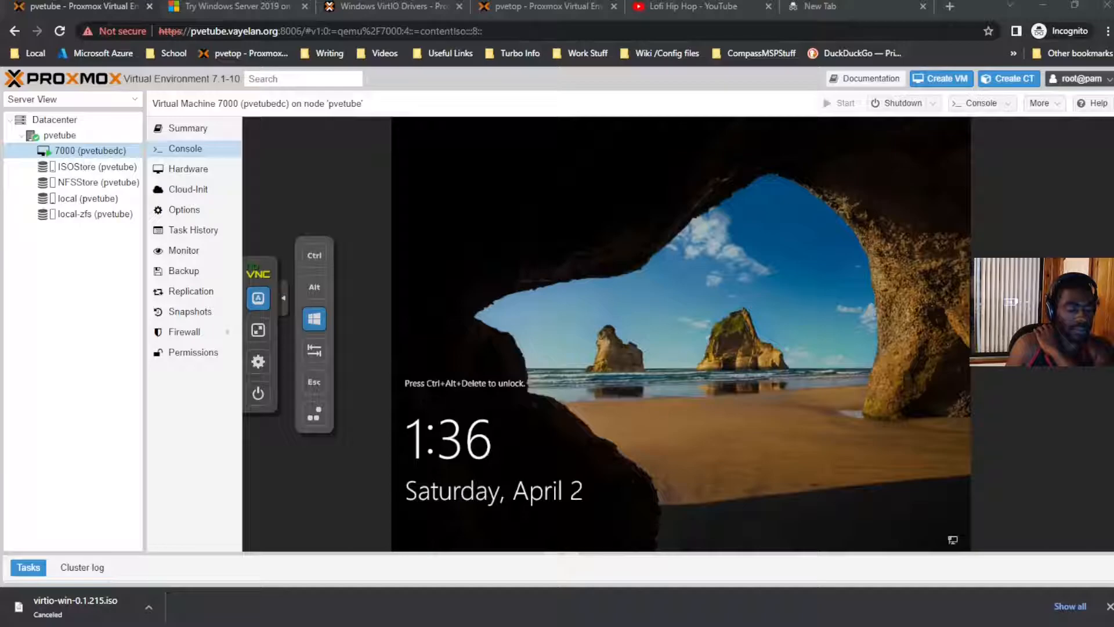
Step: Send Ctrl+Alt+Del, sign in as Administrator with the account password, and open File Explorer
left_click(520, 428)
left_click(314, 256)
left_click(313, 318)
left_click(315, 258)
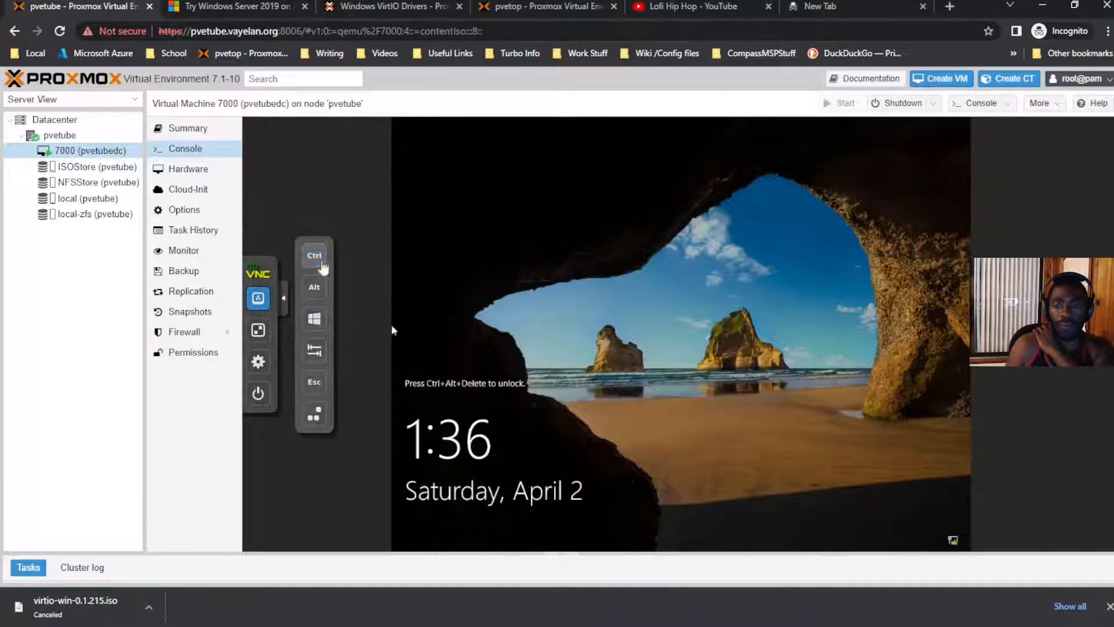
left_click(314, 414)
type("********")
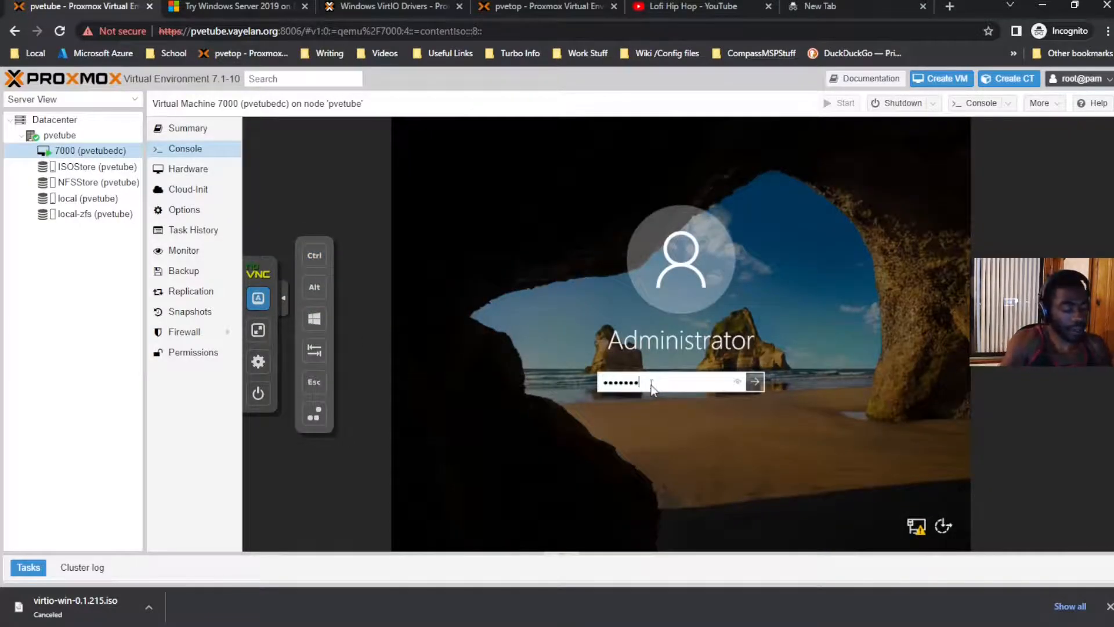
key("Return")
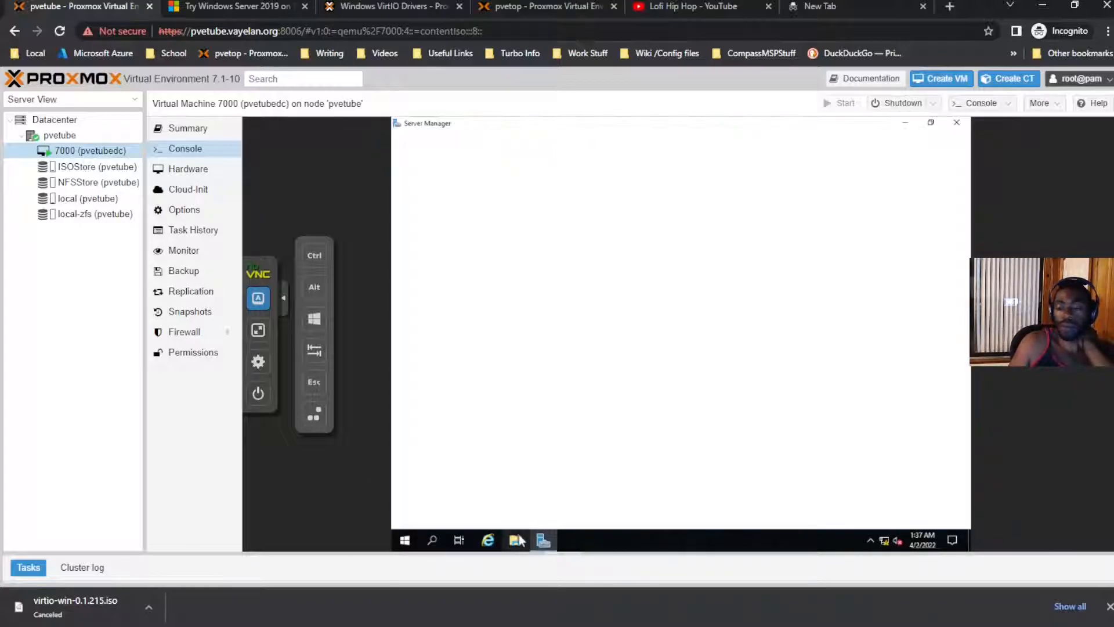
left_click(518, 540)
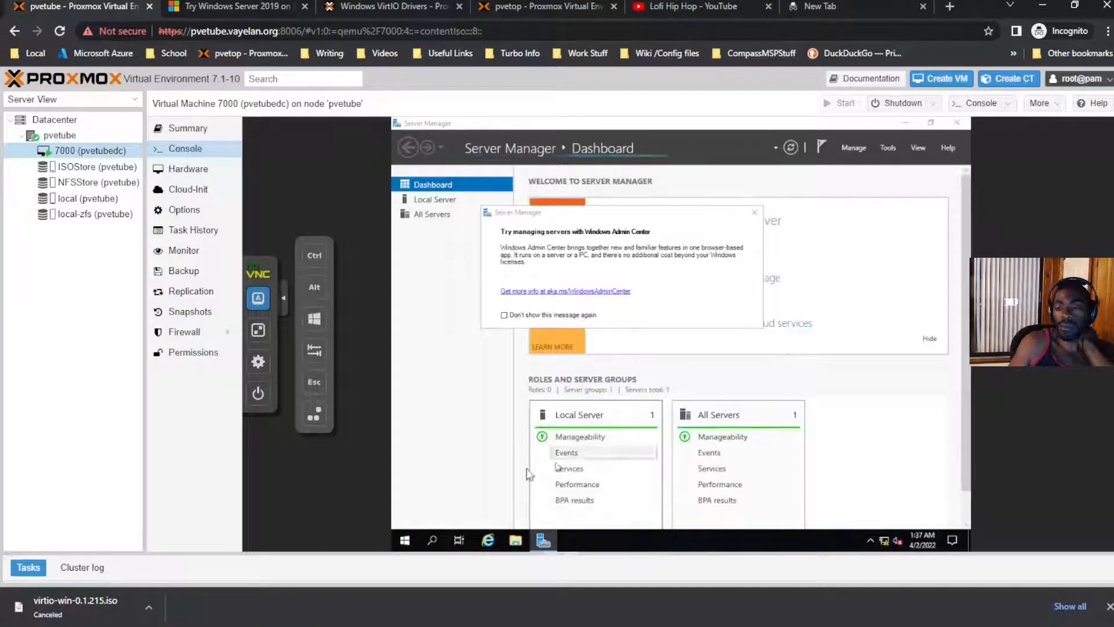
Step: Search for Windows Update settings in the VM, then shut down VM 7000
left_click(433, 542)
type("u")
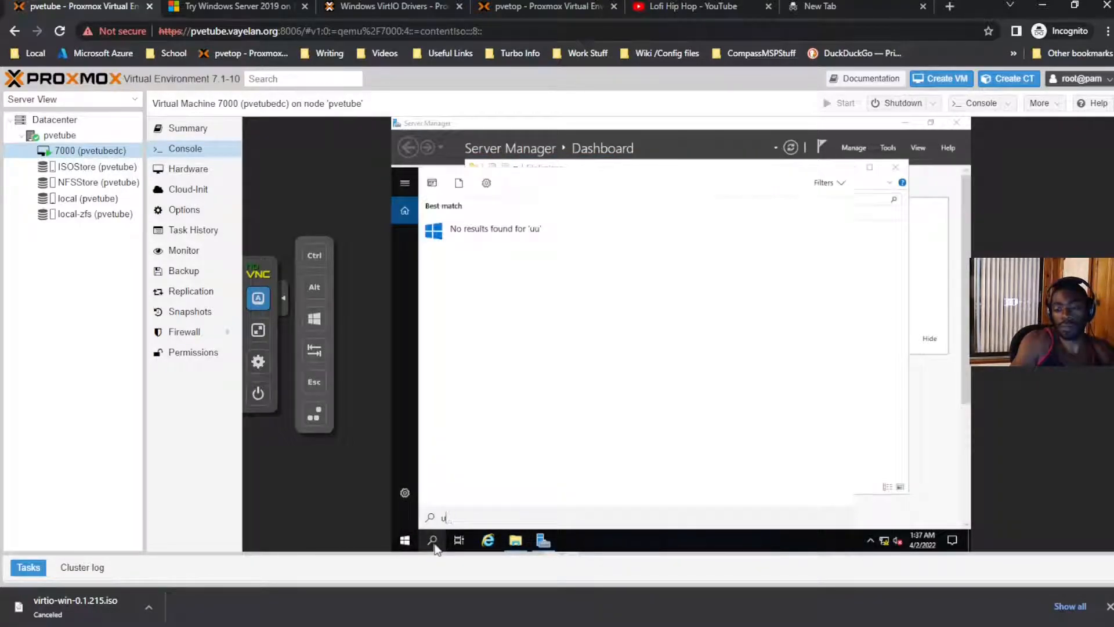
key("Escape")
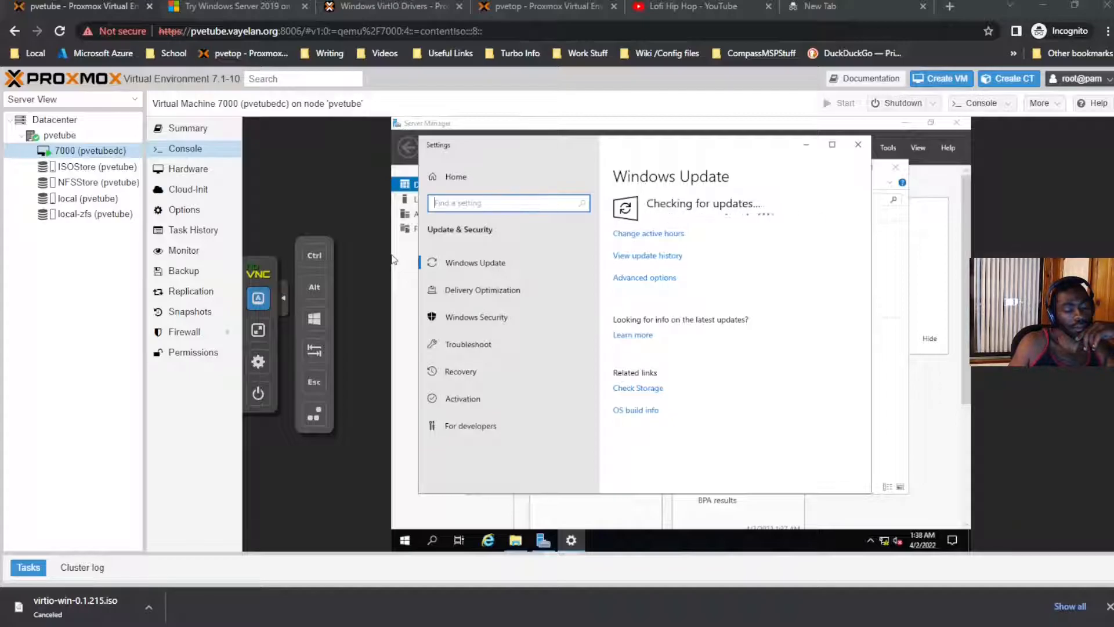
left_click(733, 250)
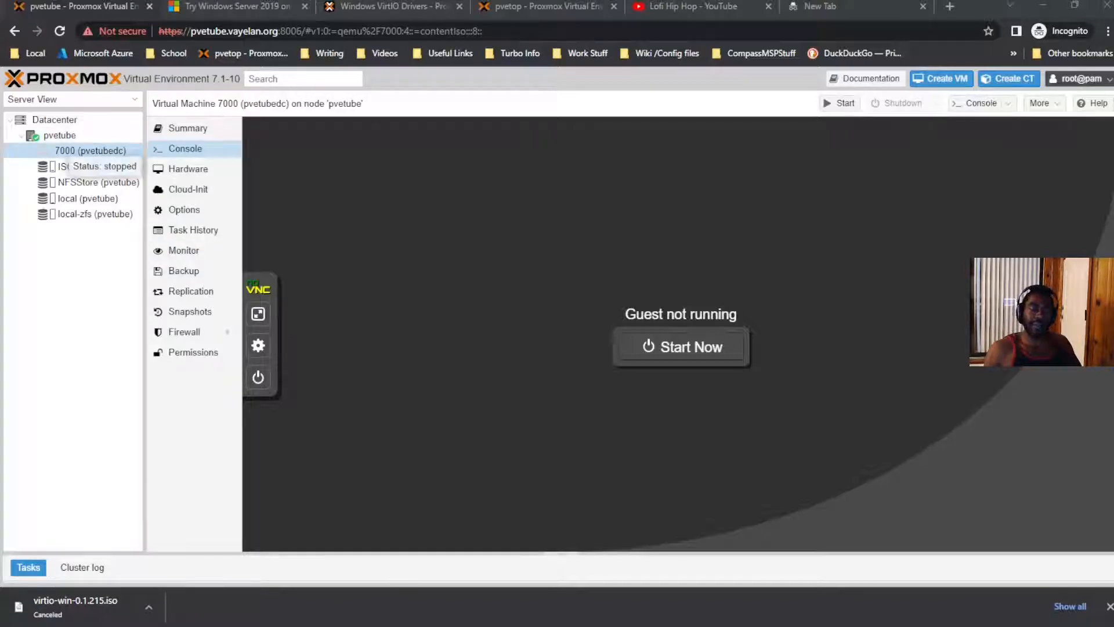
Step: Convert stopped VM 7000 to a template from its context menu and confirm Yes
right_click(108, 152)
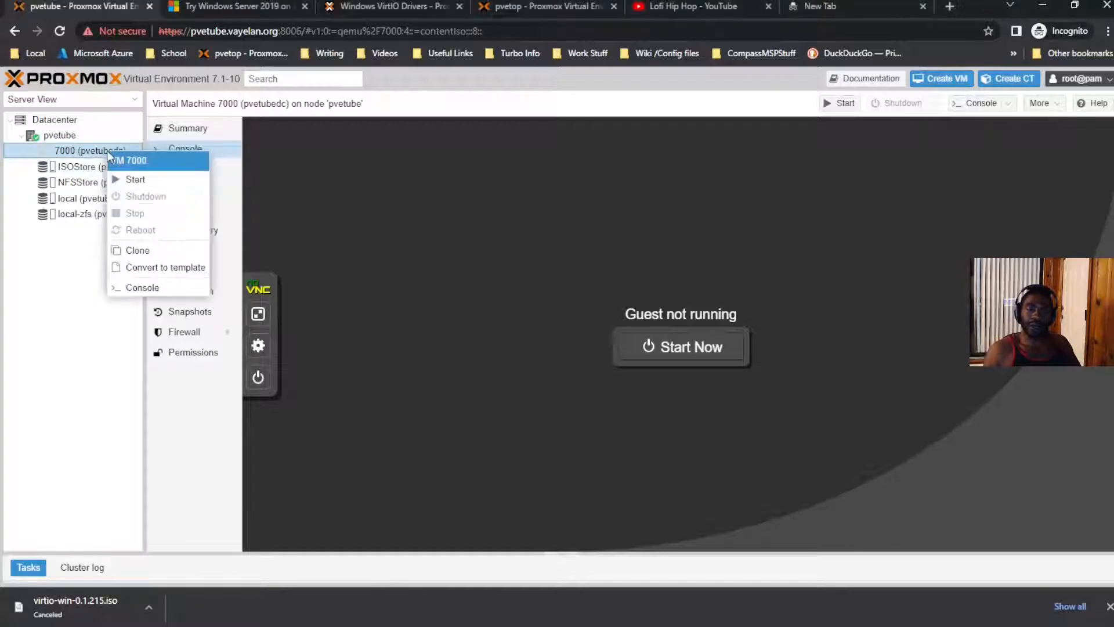
key("Escape")
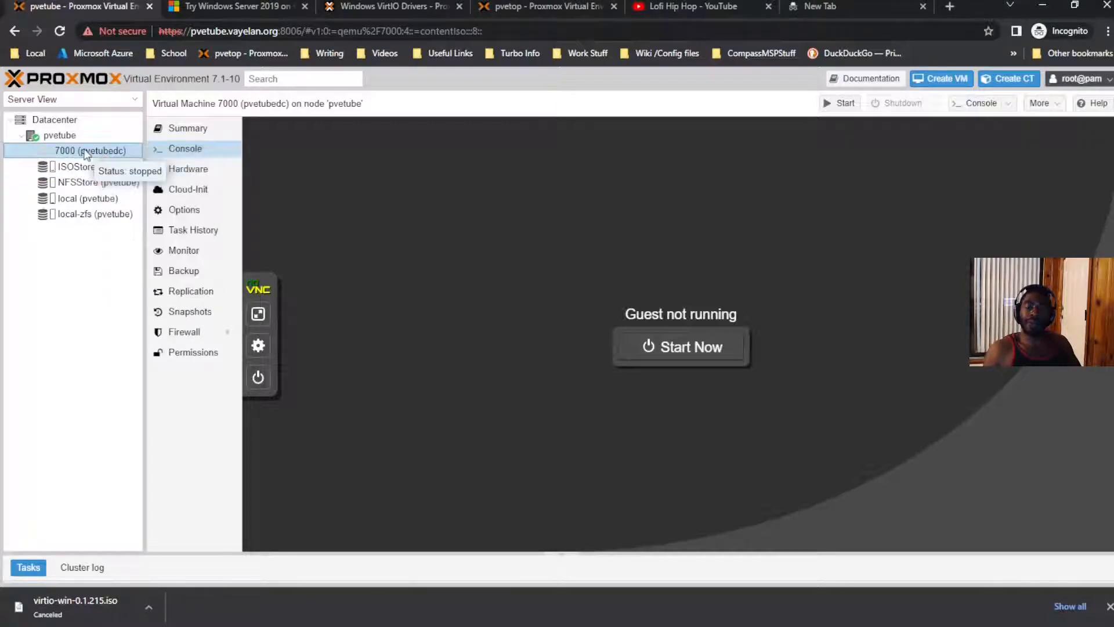
left_click(1038, 102)
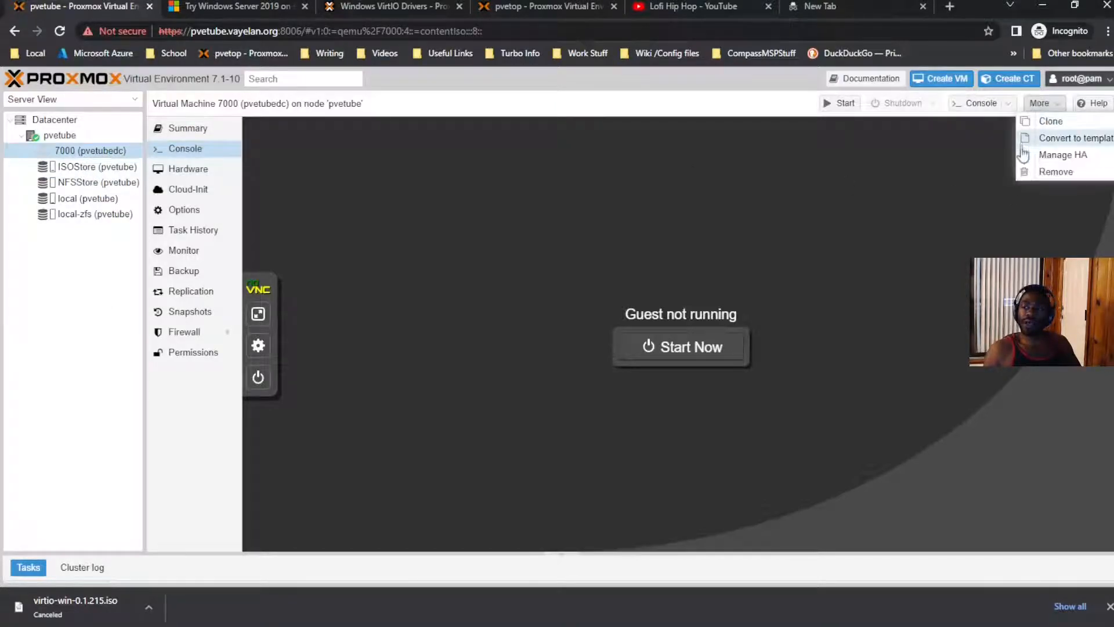
left_click(101, 149)
right_click(101, 150)
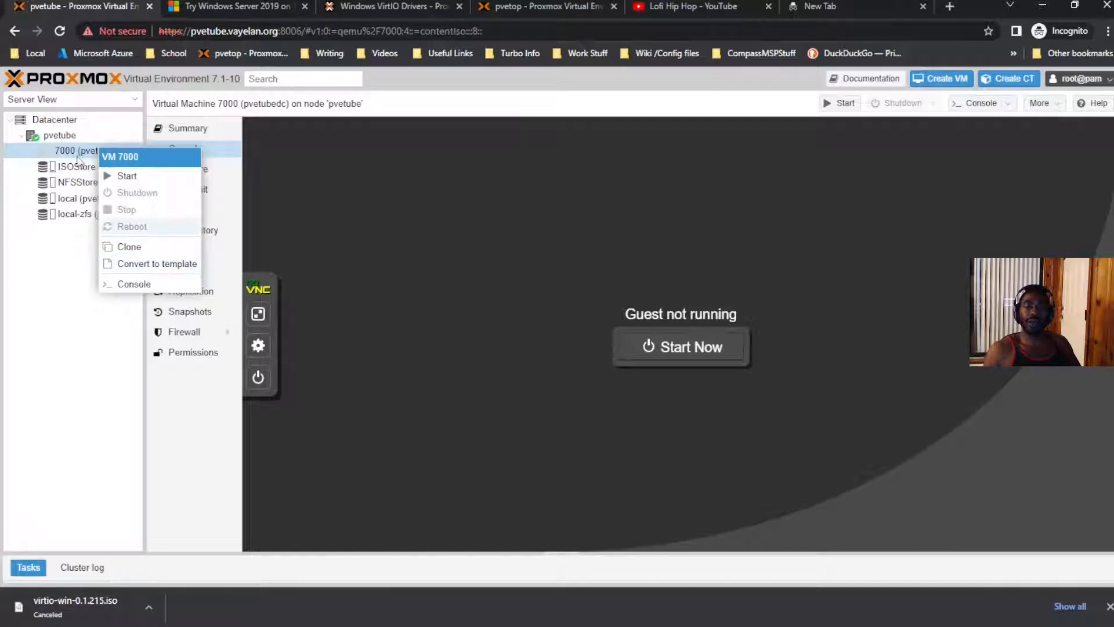
right_click(82, 156)
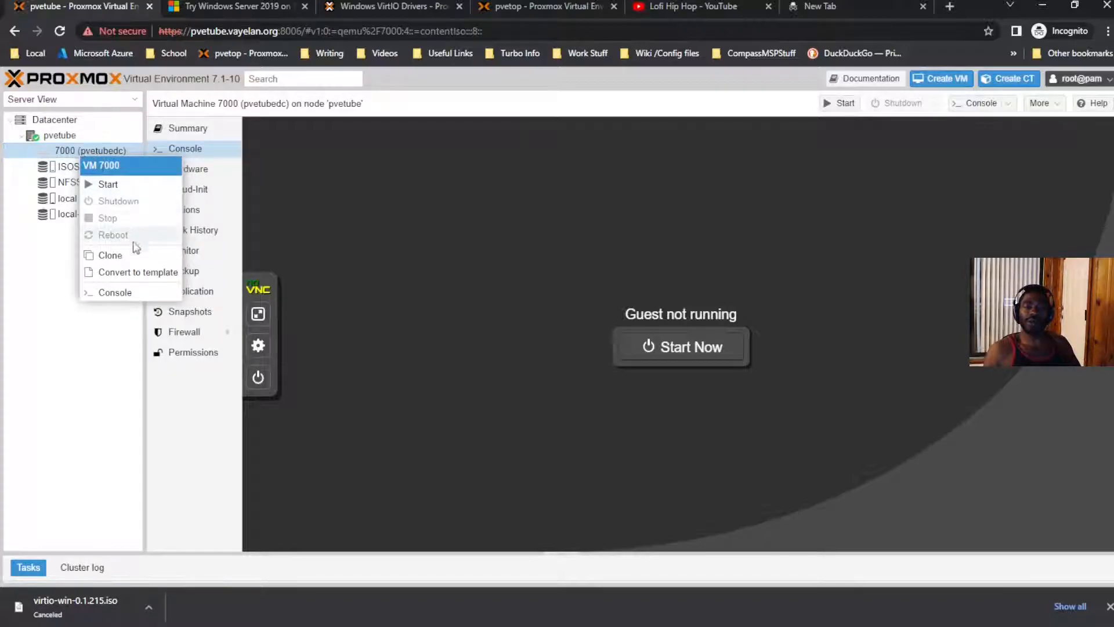
left_click(139, 272)
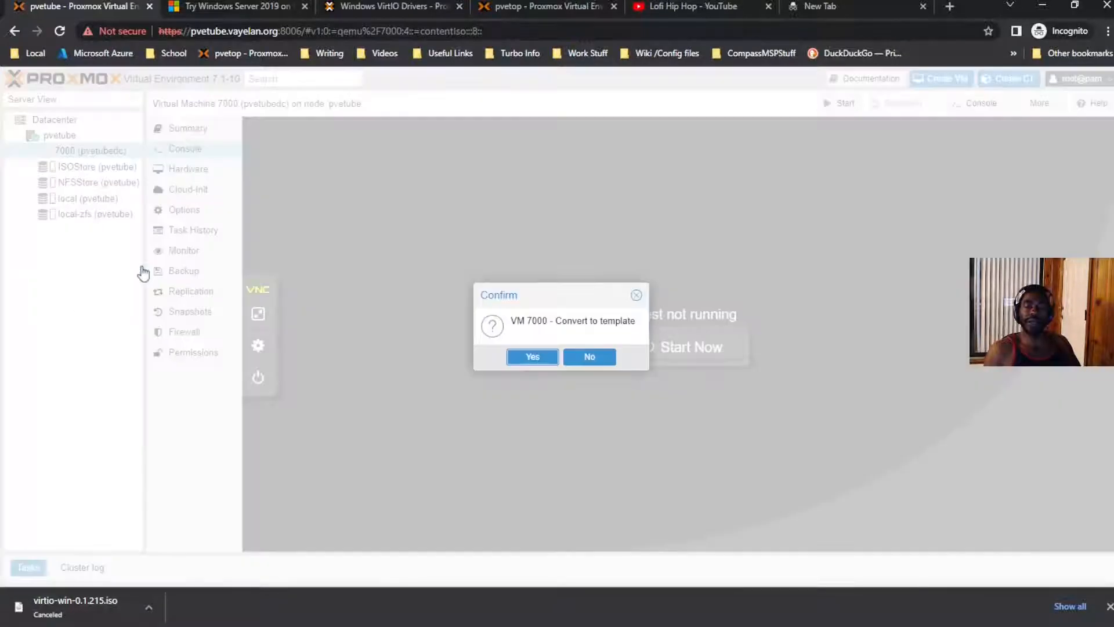
left_click(537, 357)
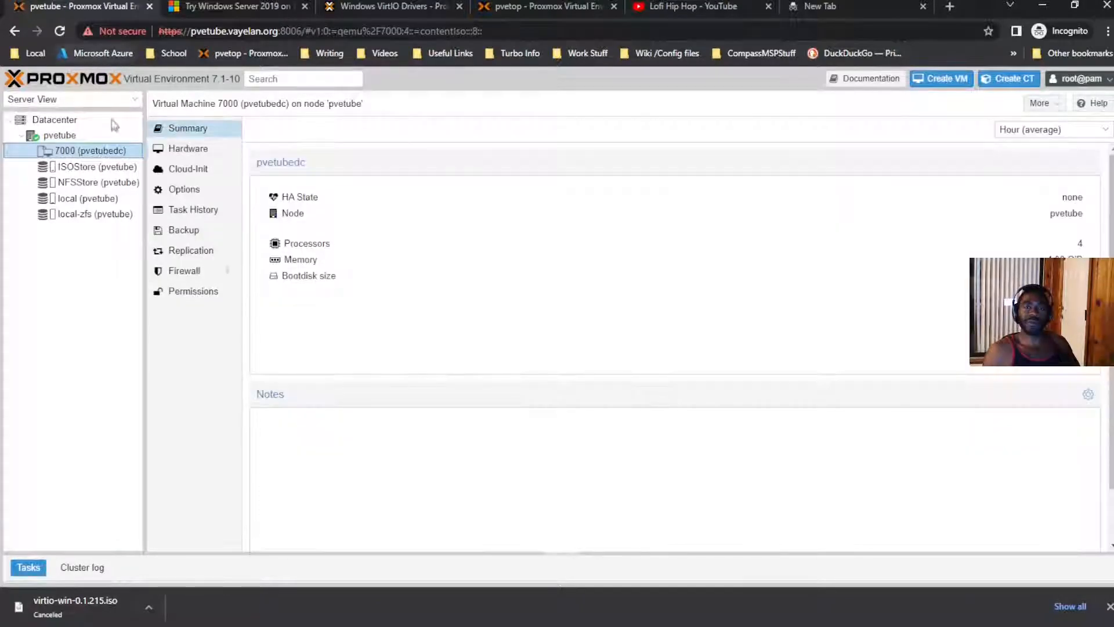
Step: Clone template 7000 as Linked Clone VM ID 7001 named pvetubedc
right_click(101, 153)
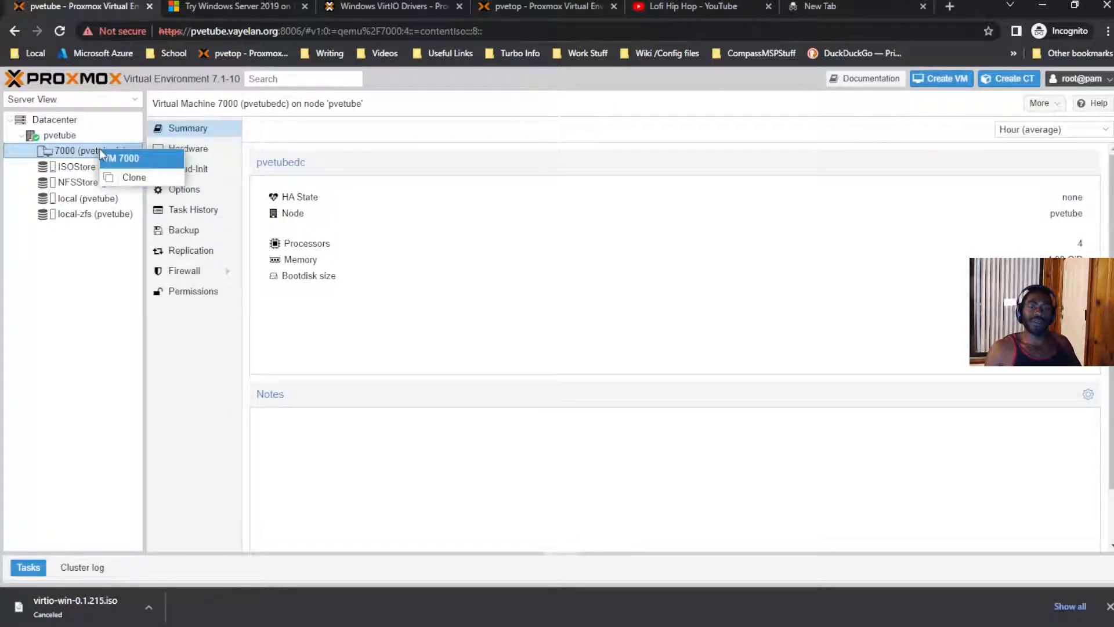
left_click(119, 183)
left_click(513, 297)
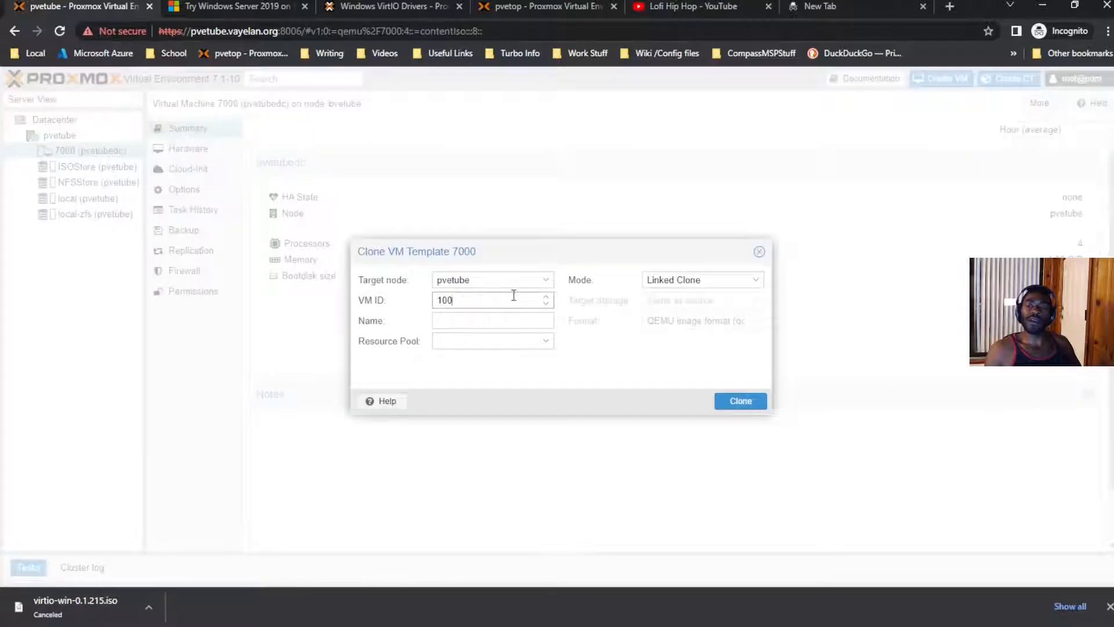
type("7001")
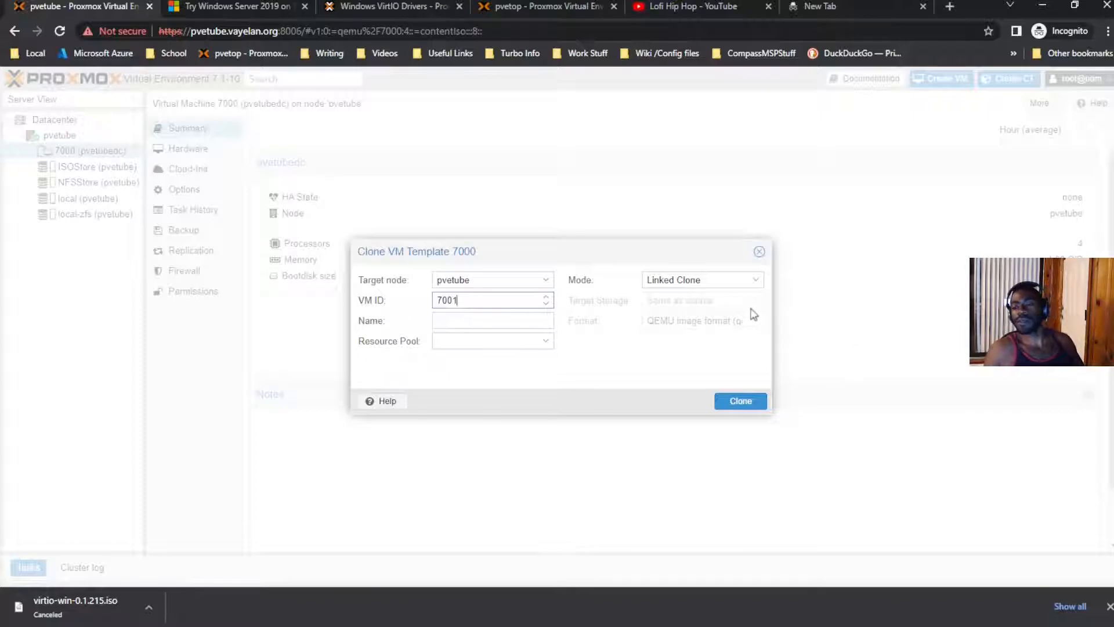
left_click(755, 280)
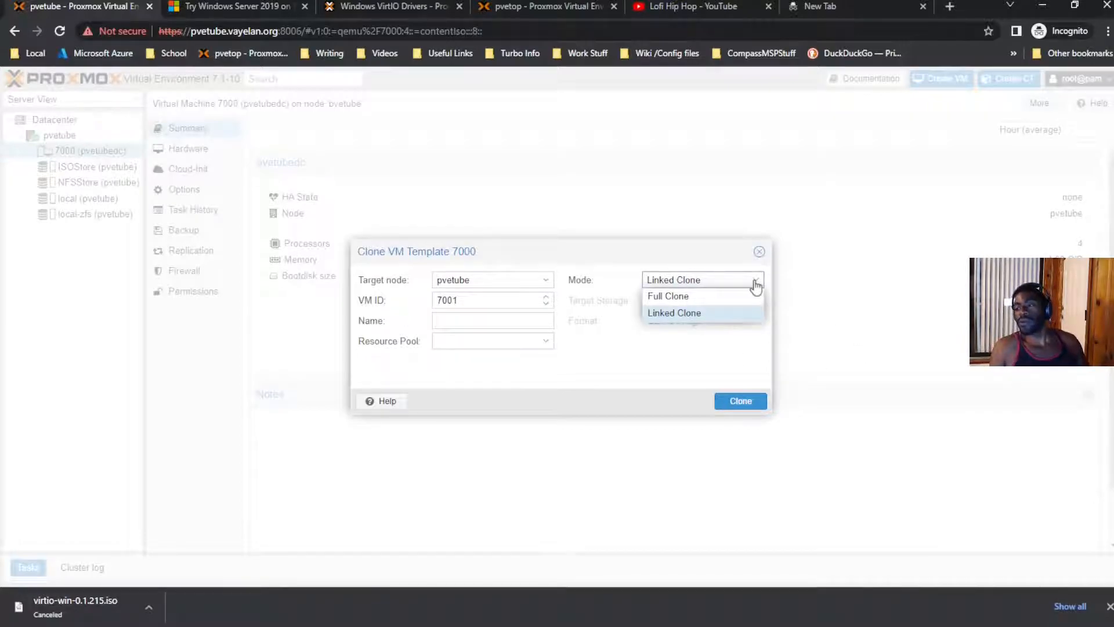
left_click(682, 316)
left_click(490, 323)
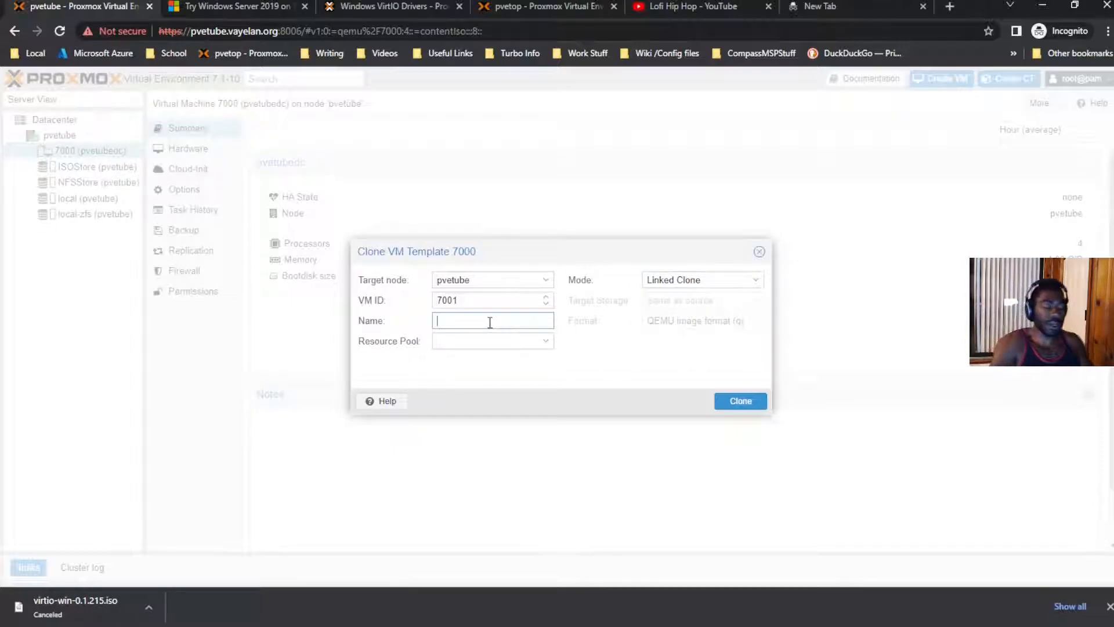
type("pvetne")
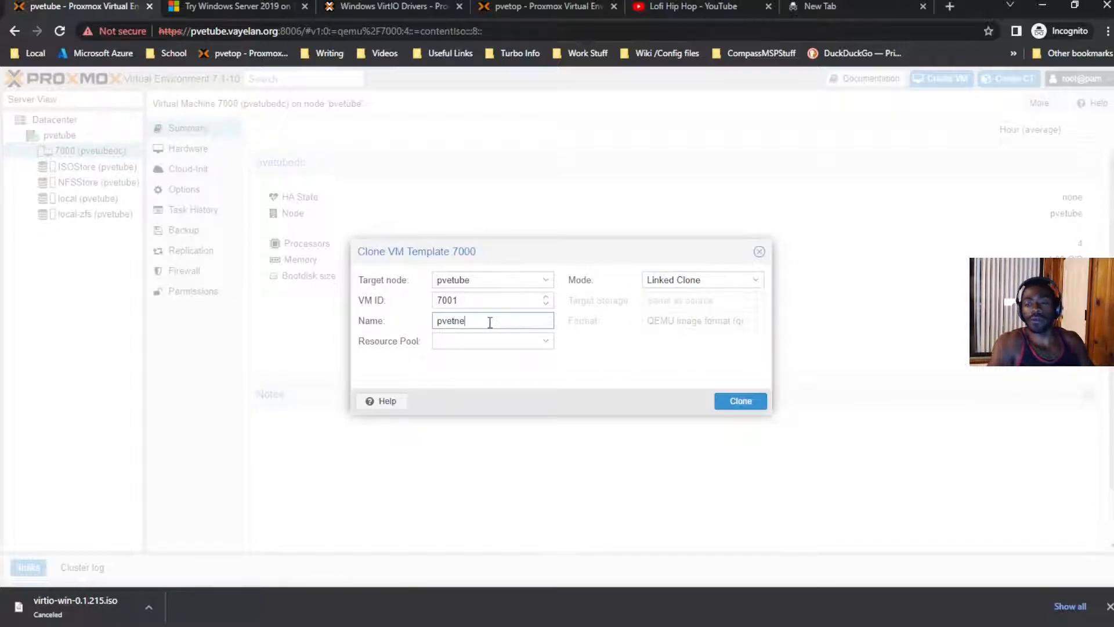
type("bn")
type("tubedc")
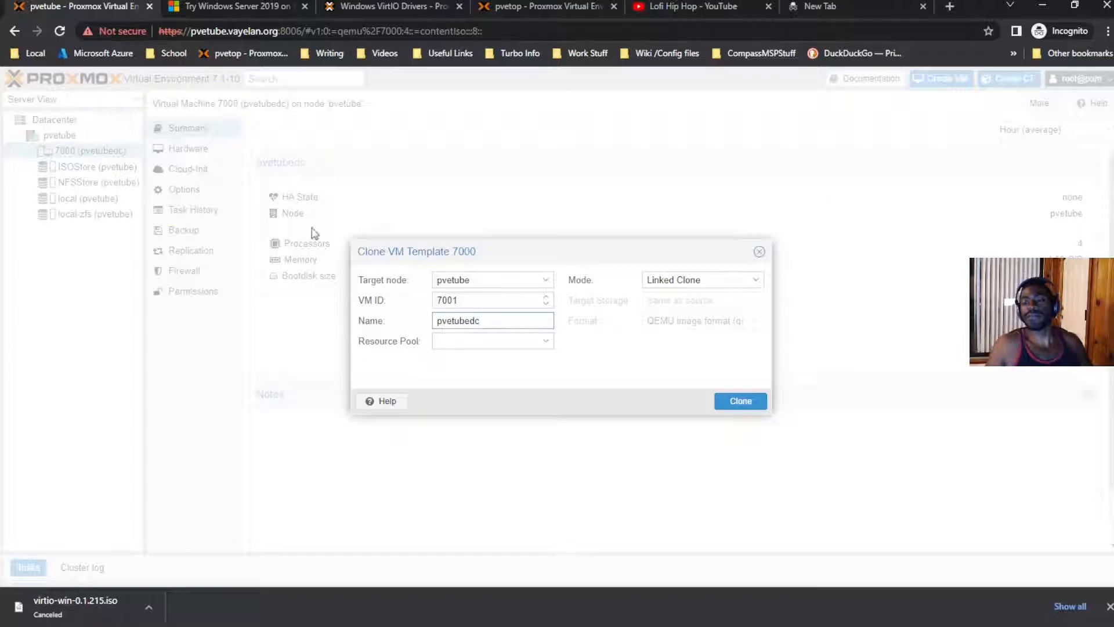
left_click(733, 407)
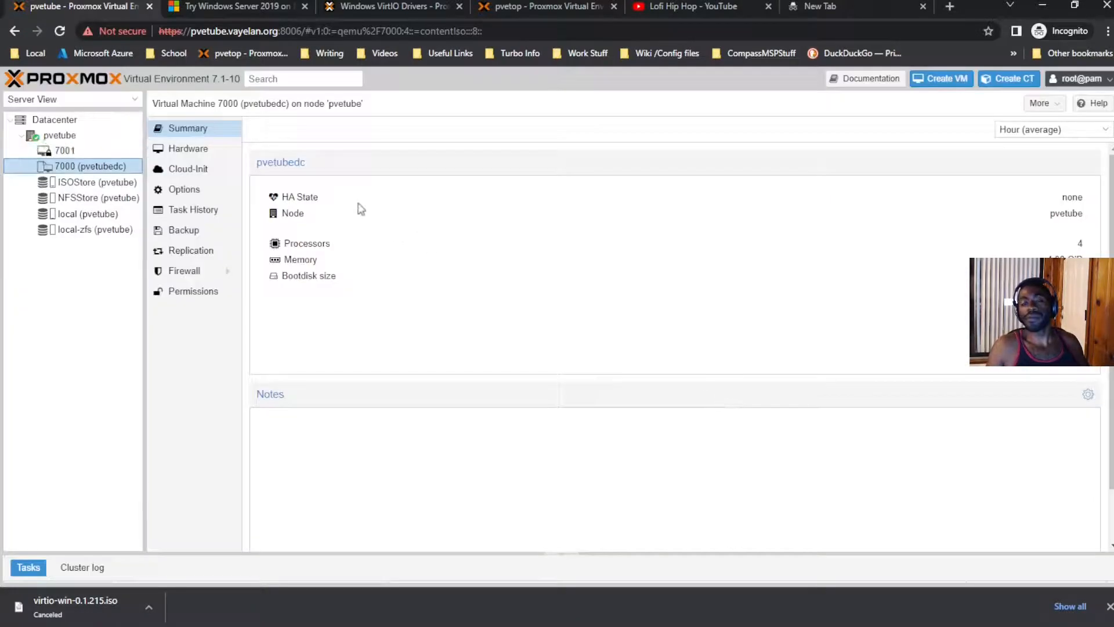
Step: Change template 7000's Name option to pvetube-win-ser-template
right_click(133, 168)
left_click(344, 219)
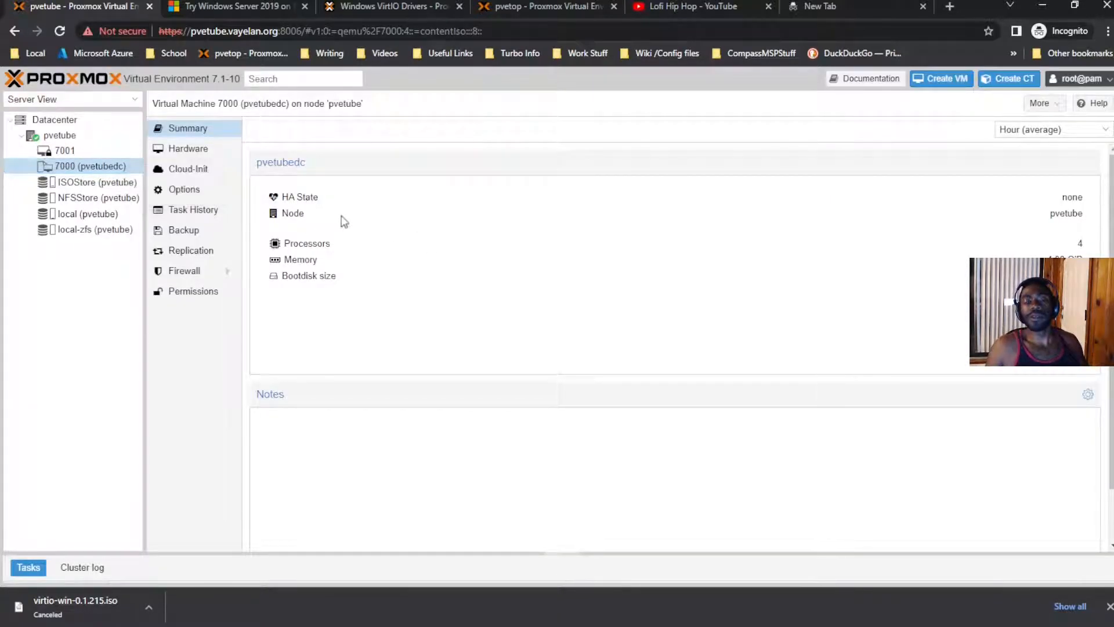
left_click(204, 189)
double_click(348, 150)
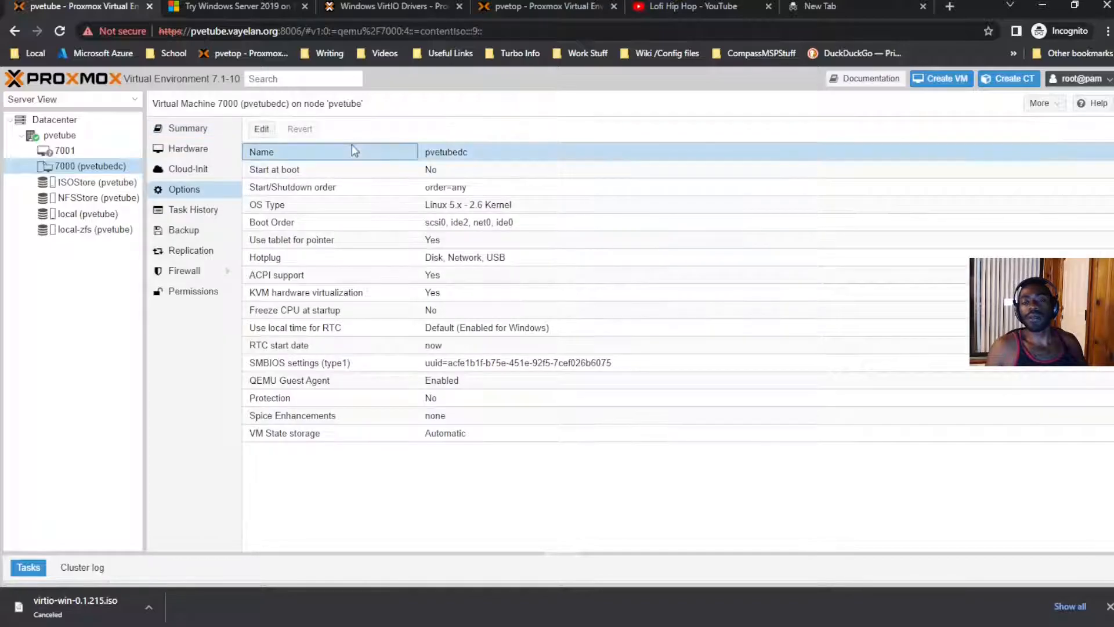
key("BackSpace")
key("BackSpace")
key("BackSpace")
key("BackSpace")
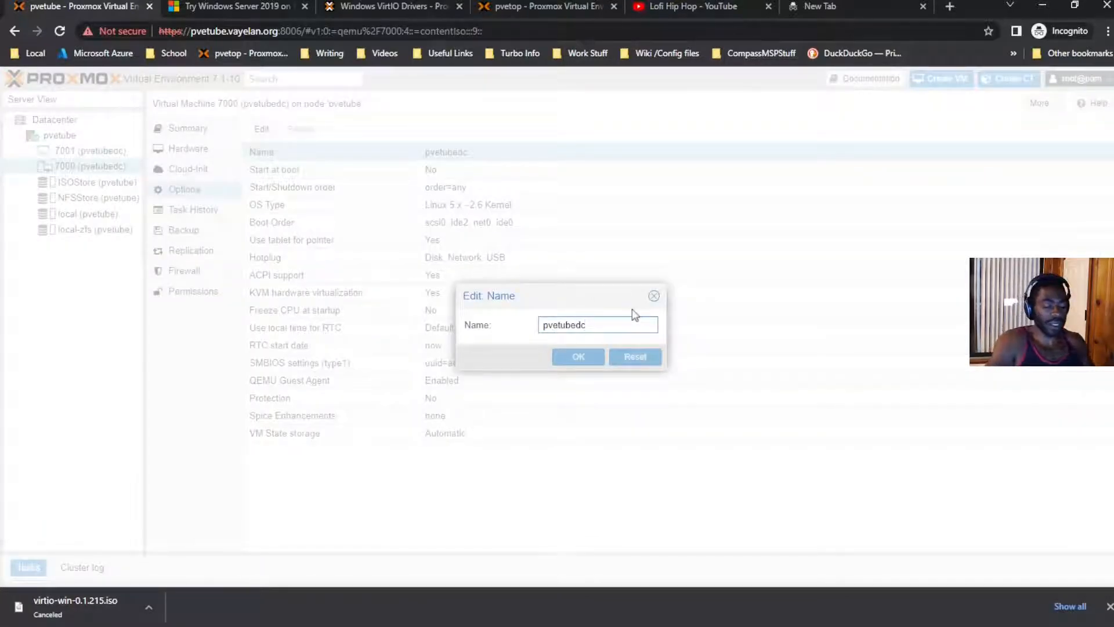
type("e-")
key("BackSpace")
key("BackSpace")
type("be-win")
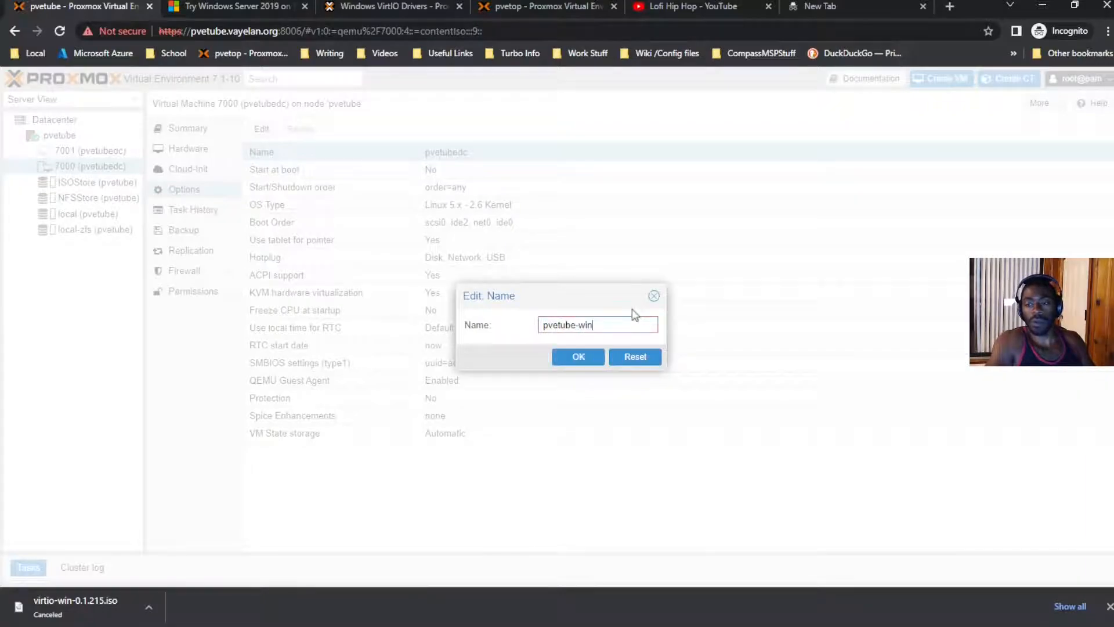
type("-ser-te,")
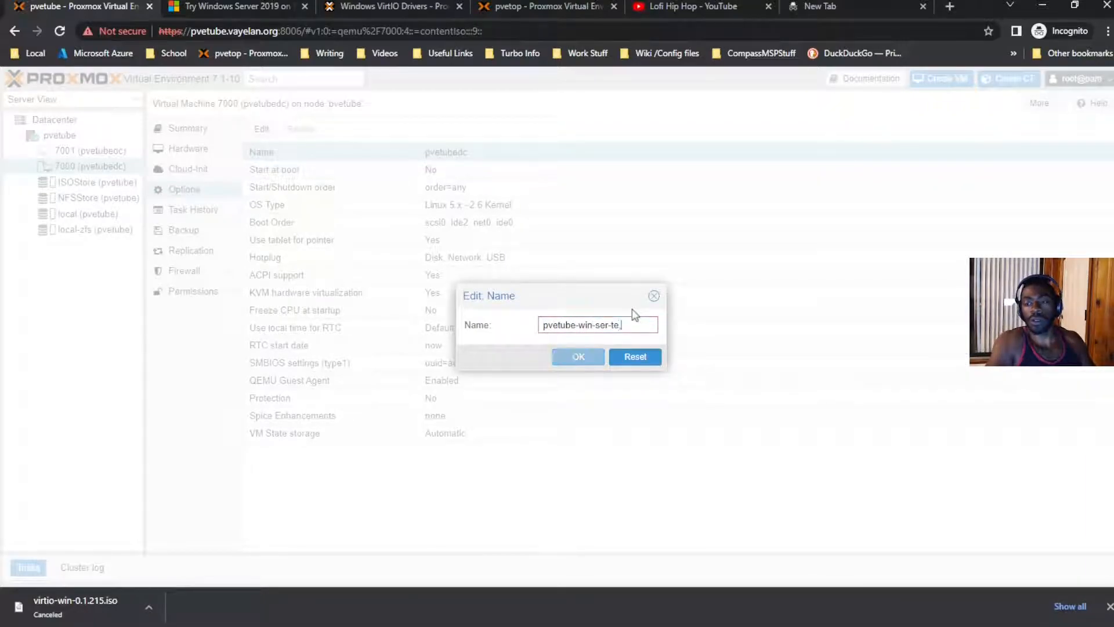
type("m")
key("BackSpace")
type("mplate")
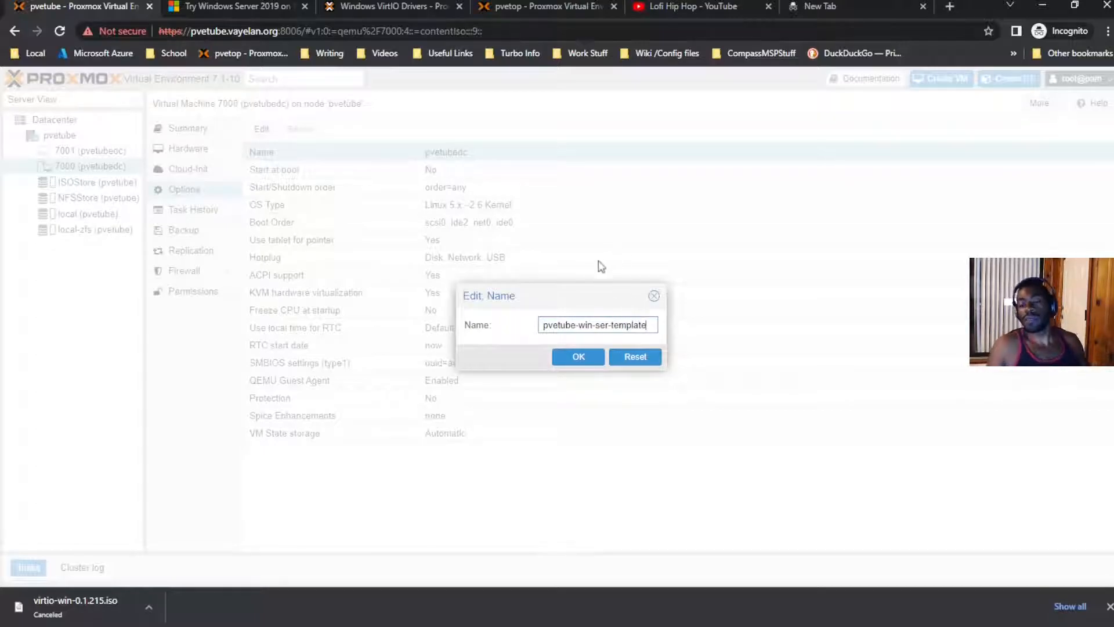
left_click(575, 353)
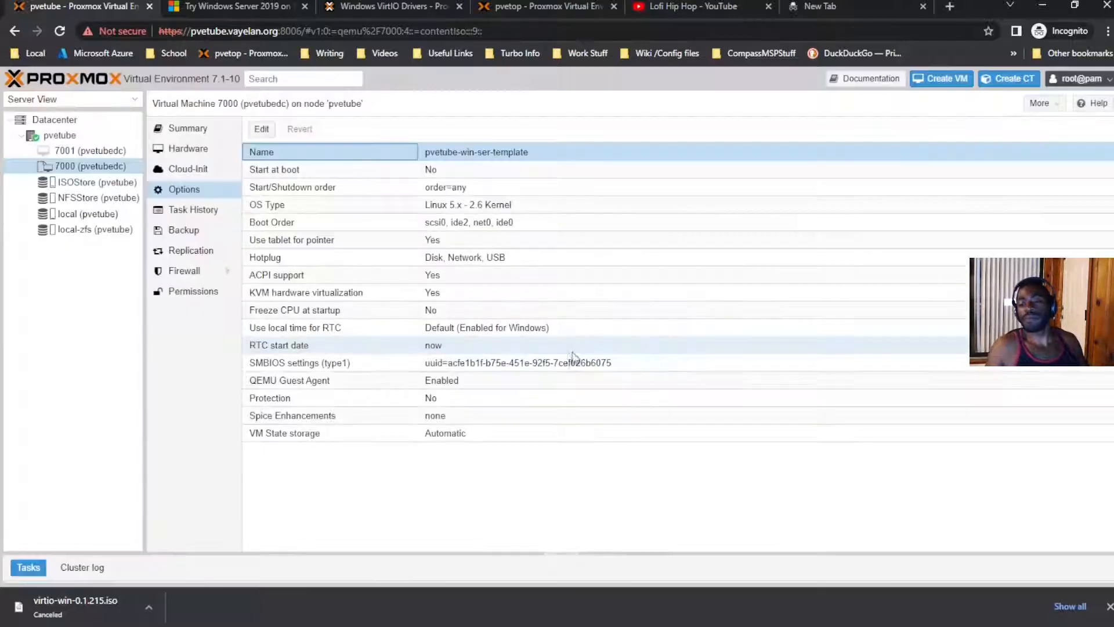
Step: Remove the VirtIO drivers and Windows Server install CD drives from template 7000's hardware
left_click(189, 132)
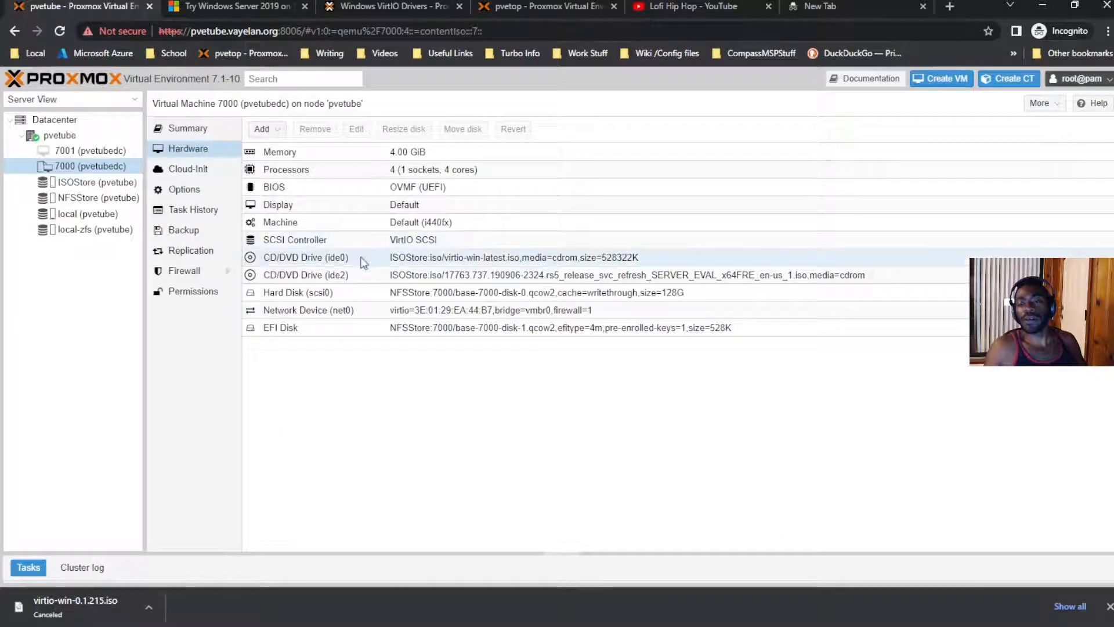
left_click(372, 257)
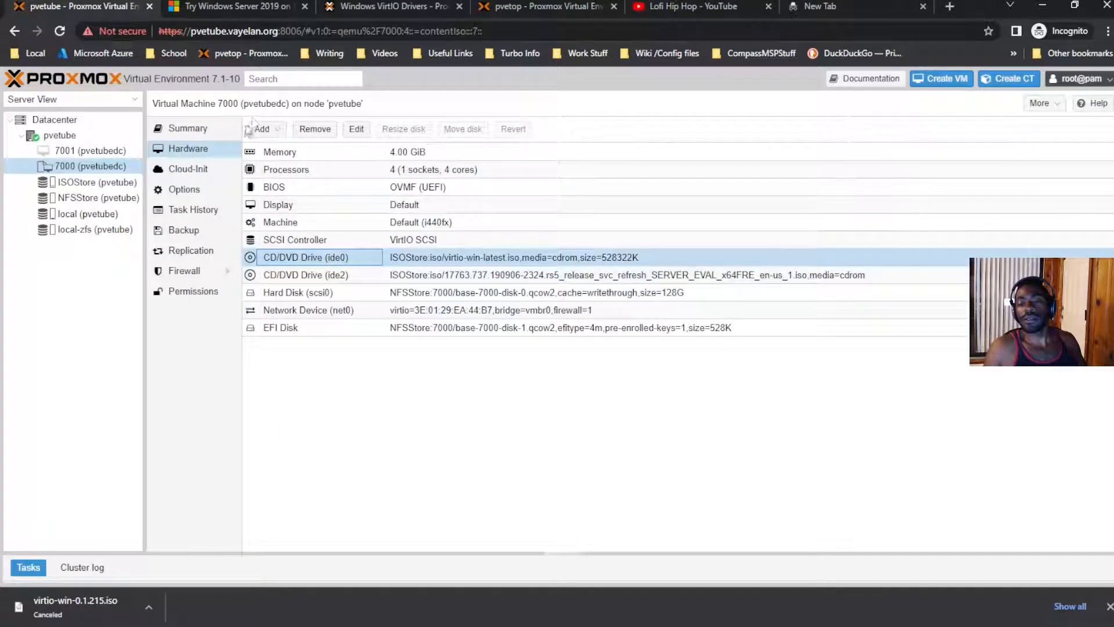
left_click(315, 129)
left_click(528, 357)
left_click(509, 262)
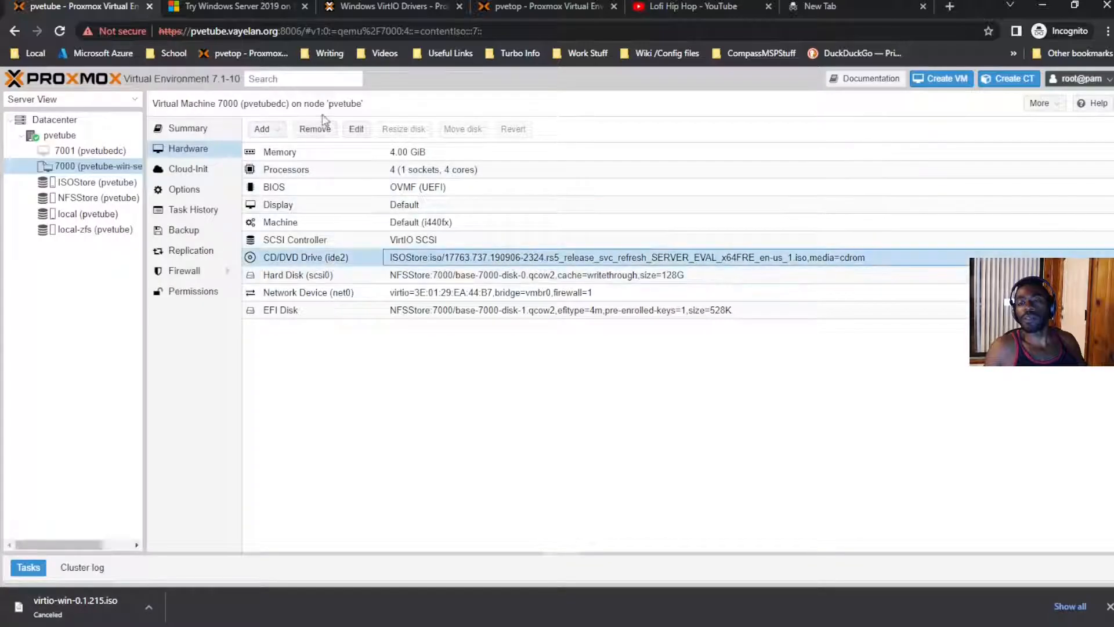
left_click(315, 129)
left_click(530, 355)
Step: Remove the VirtIO and install CD/DVD drives from clone 7001's hardware
left_click(90, 150)
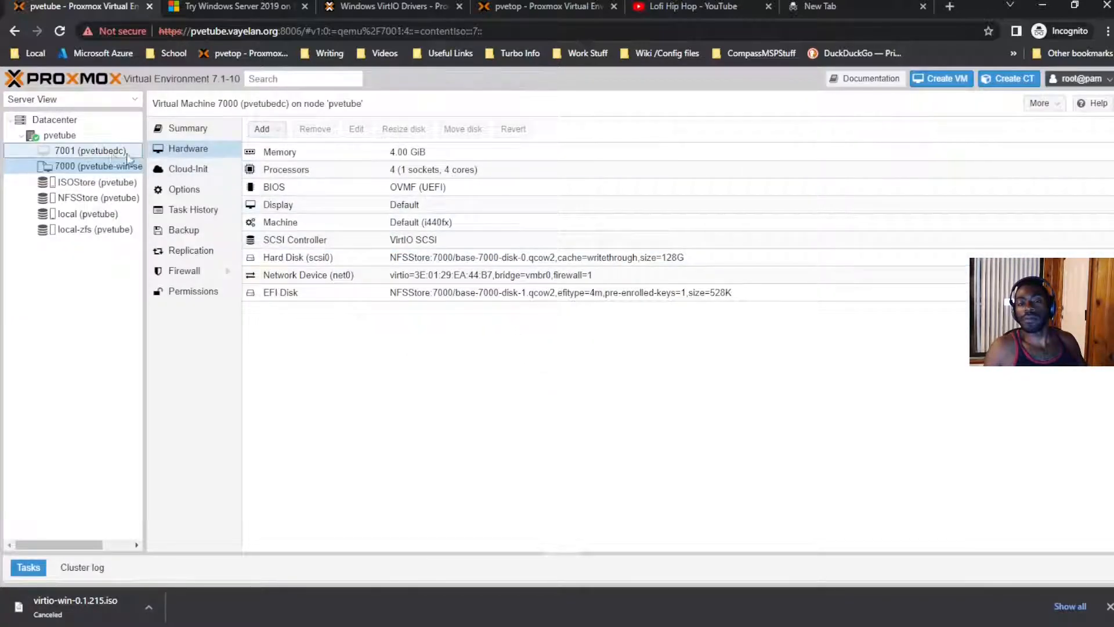
left_click(435, 275)
left_click(436, 259)
left_click(315, 129)
left_click(529, 356)
left_click(441, 257)
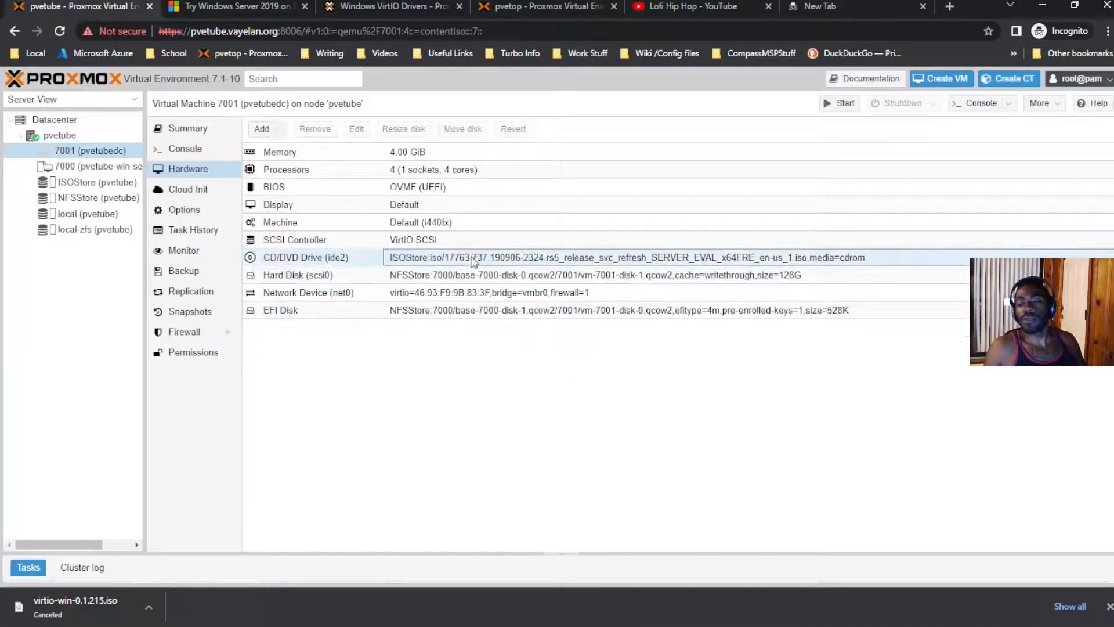
left_click(315, 129)
left_click(544, 362)
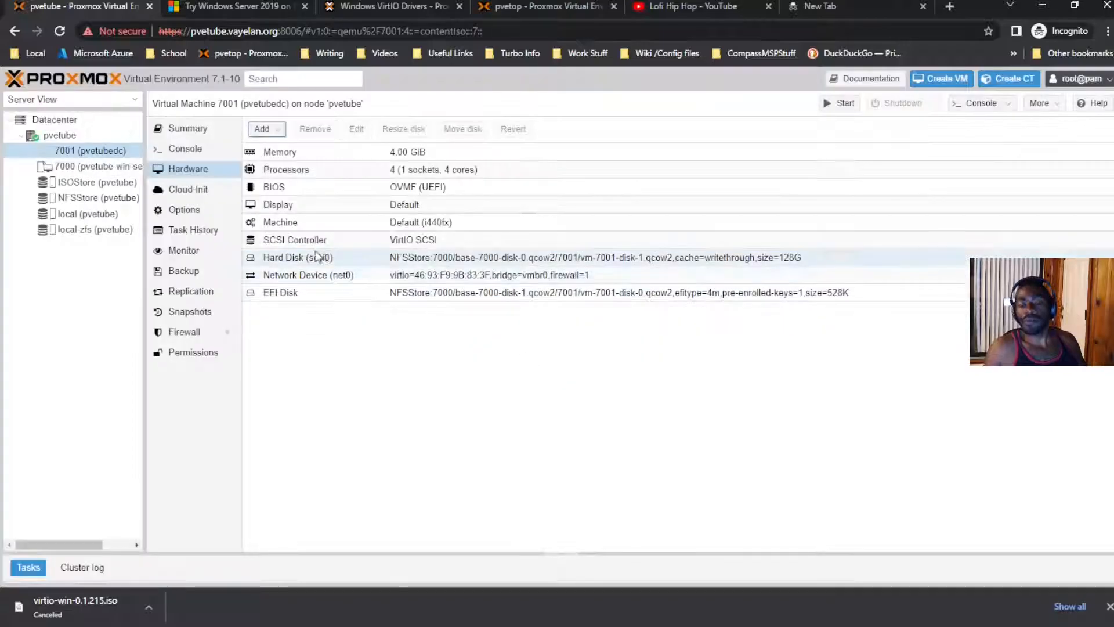
Step: Clone template 7000 in Linked Clone mode as VM 7002 on node pvetube
left_click(120, 168)
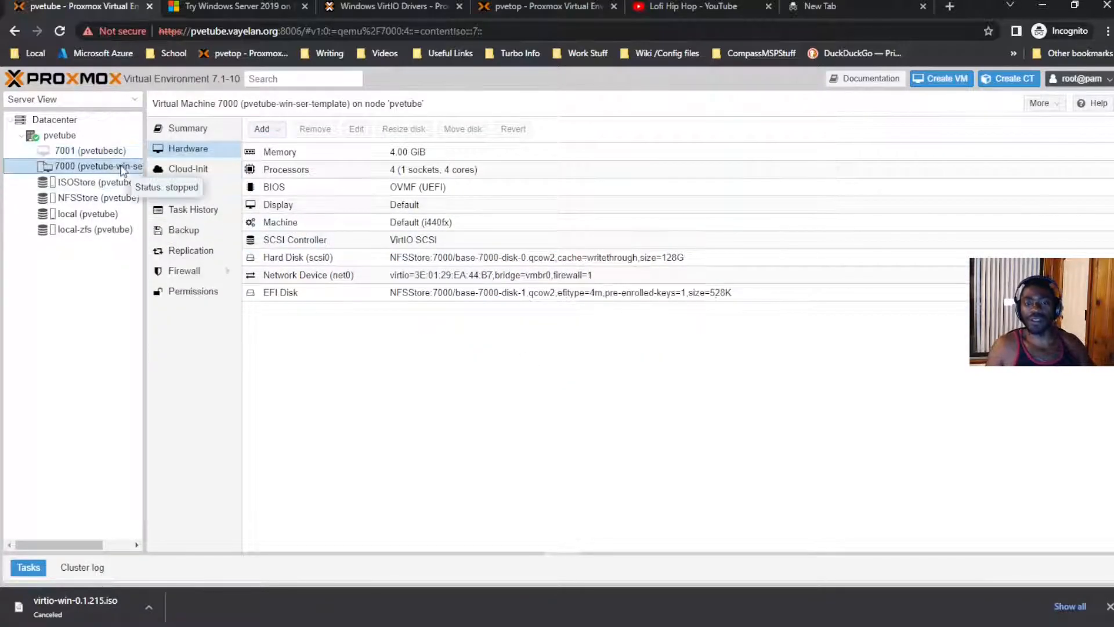
right_click(120, 167)
left_click(148, 192)
left_click(699, 280)
left_click(699, 281)
left_click_drag(513, 302, 356, 305)
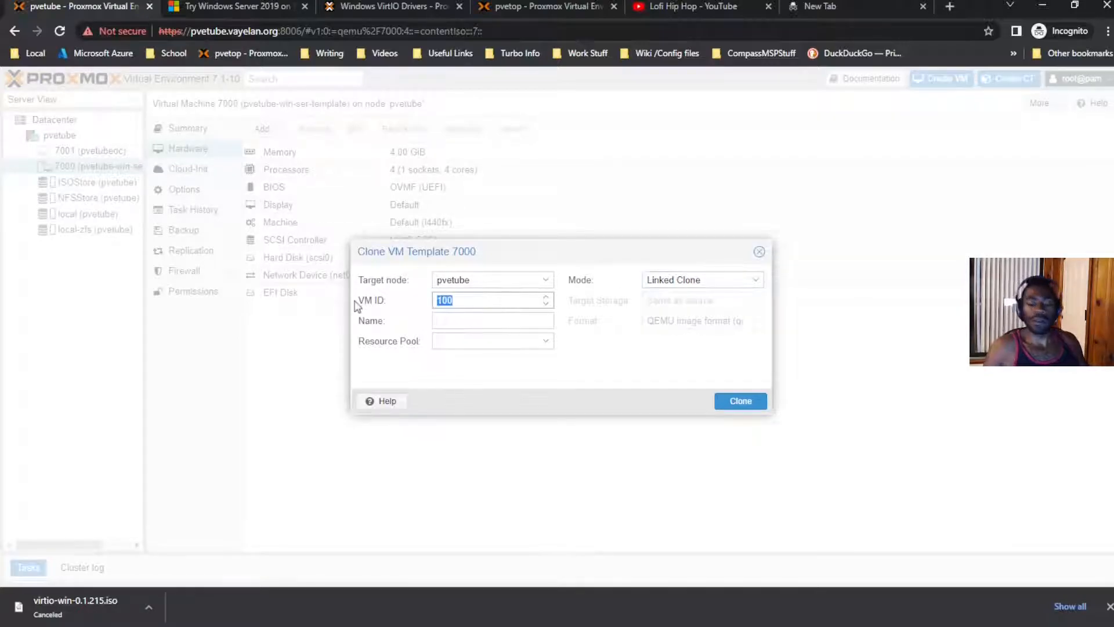
type("7002")
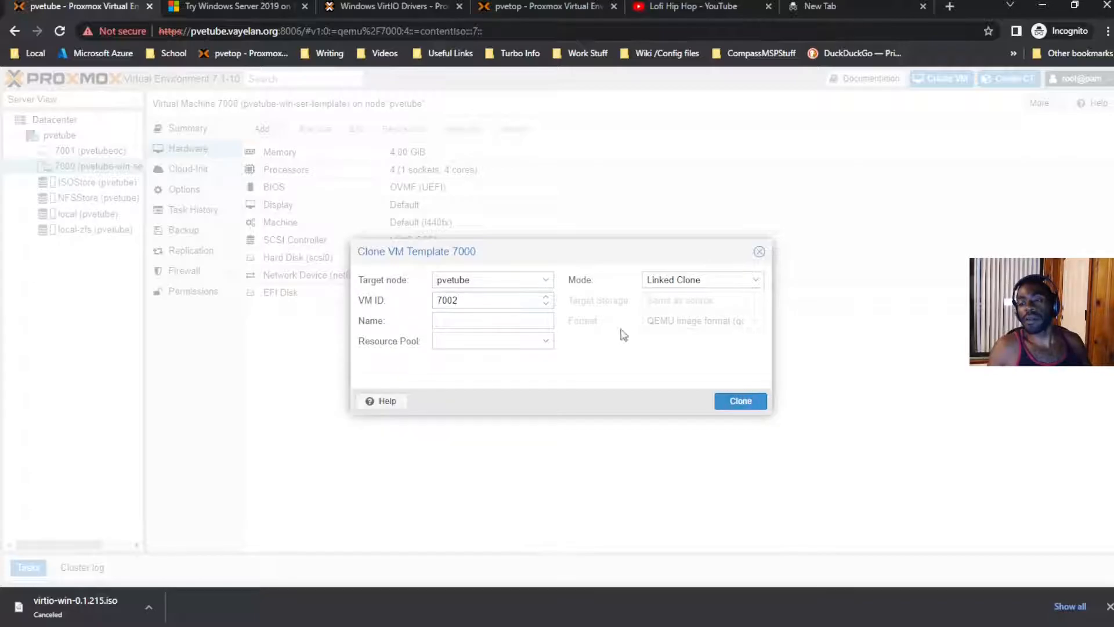
left_click(739, 401)
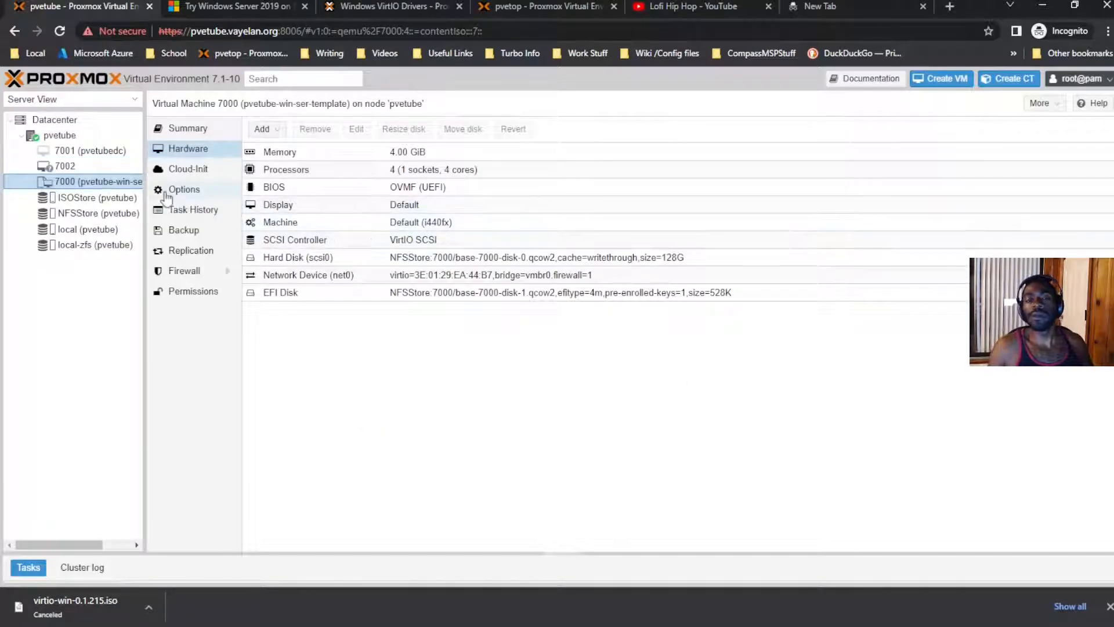
Step: Review the hardware of linked clones 7001 and 7002
left_click(134, 153)
left_click(126, 167)
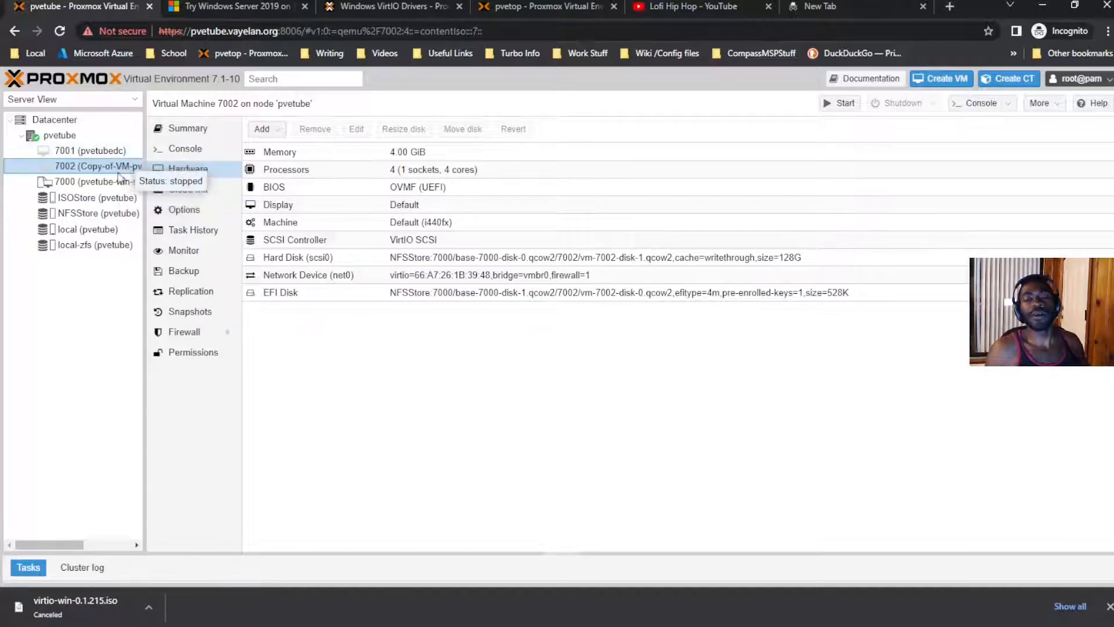
left_click(124, 155)
left_click(126, 163)
left_click(124, 152)
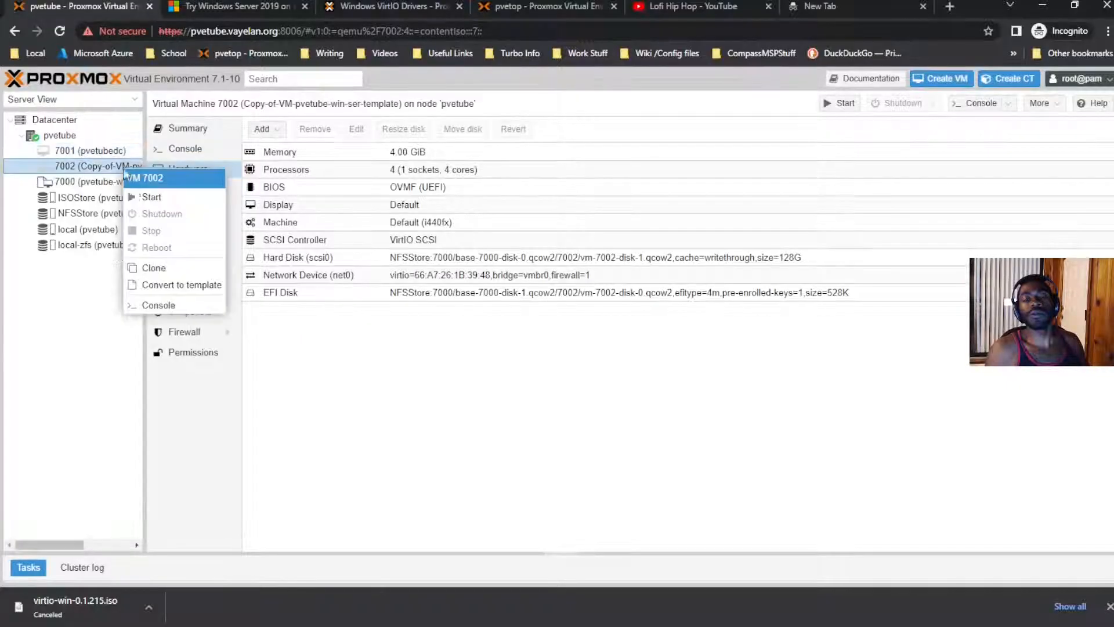
Step: Start VM 7002 and follow VM 7001's console as it boots to the lock screen
left_click(152, 169)
left_click(174, 150)
left_click(120, 153)
left_click(120, 165)
left_click(121, 157)
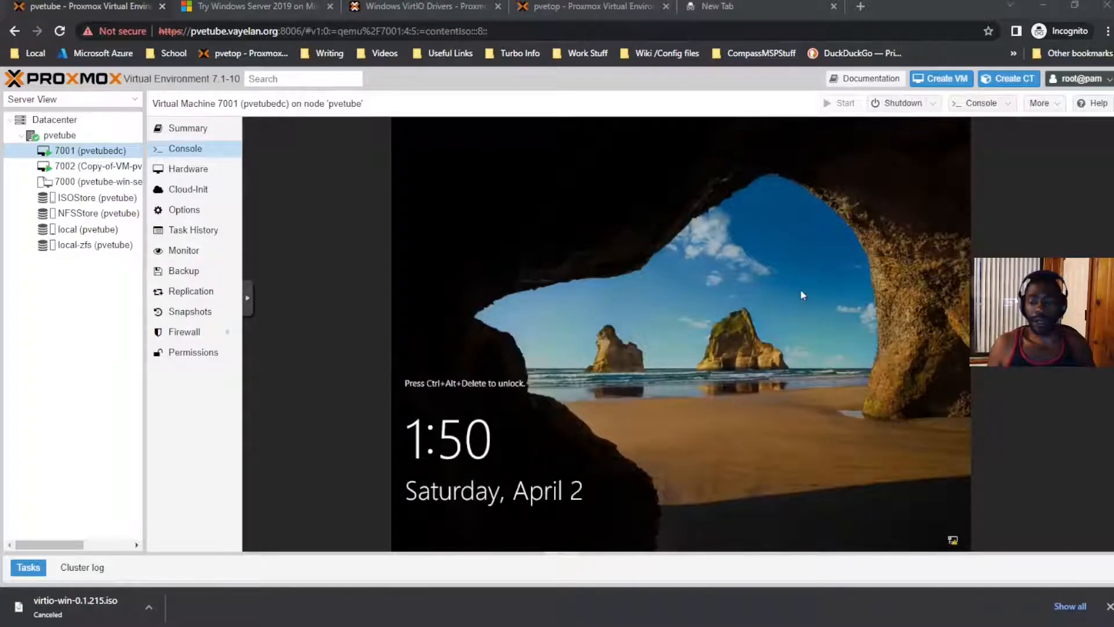
Step: Sign in to Windows on VM 7001 by sending Ctrl+Alt+Del and entering the account password
left_click(116, 167)
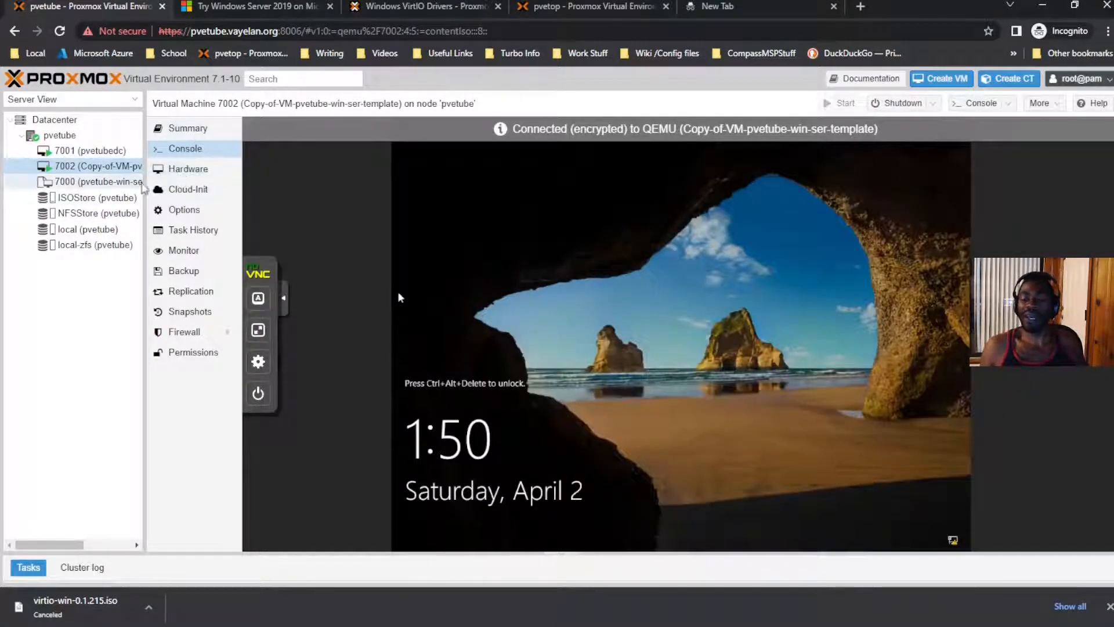
left_click(126, 151)
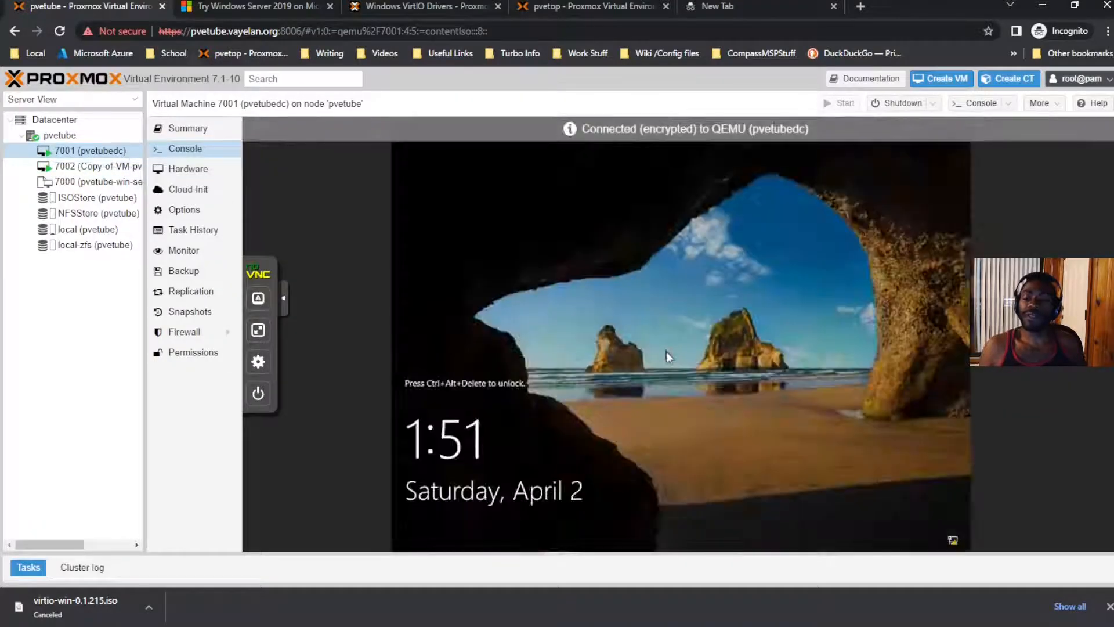
left_click(258, 298)
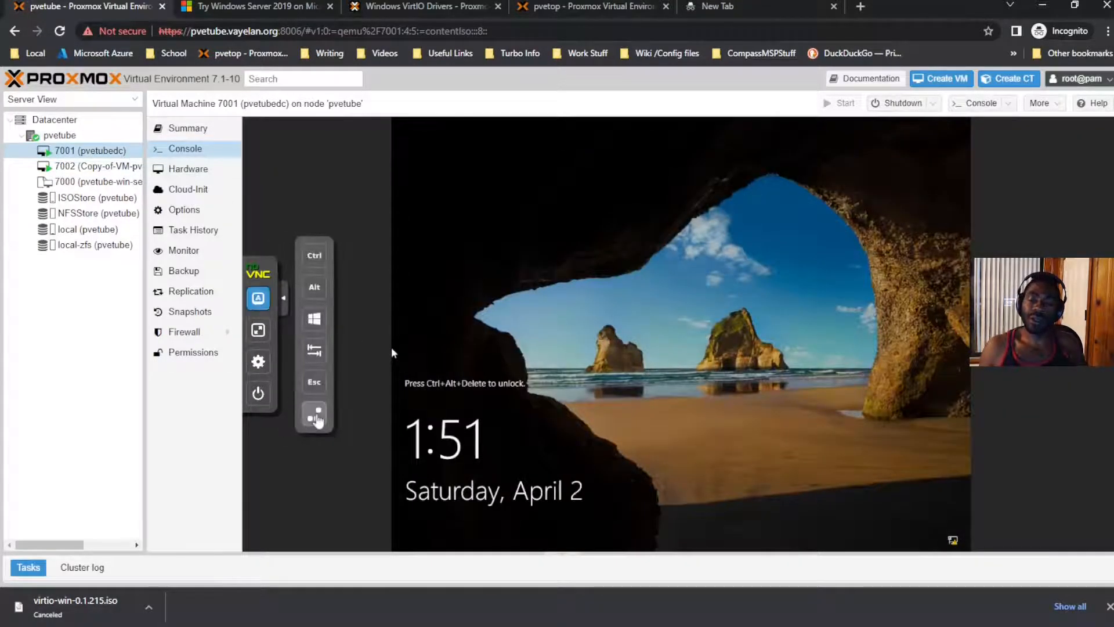
left_click(314, 414)
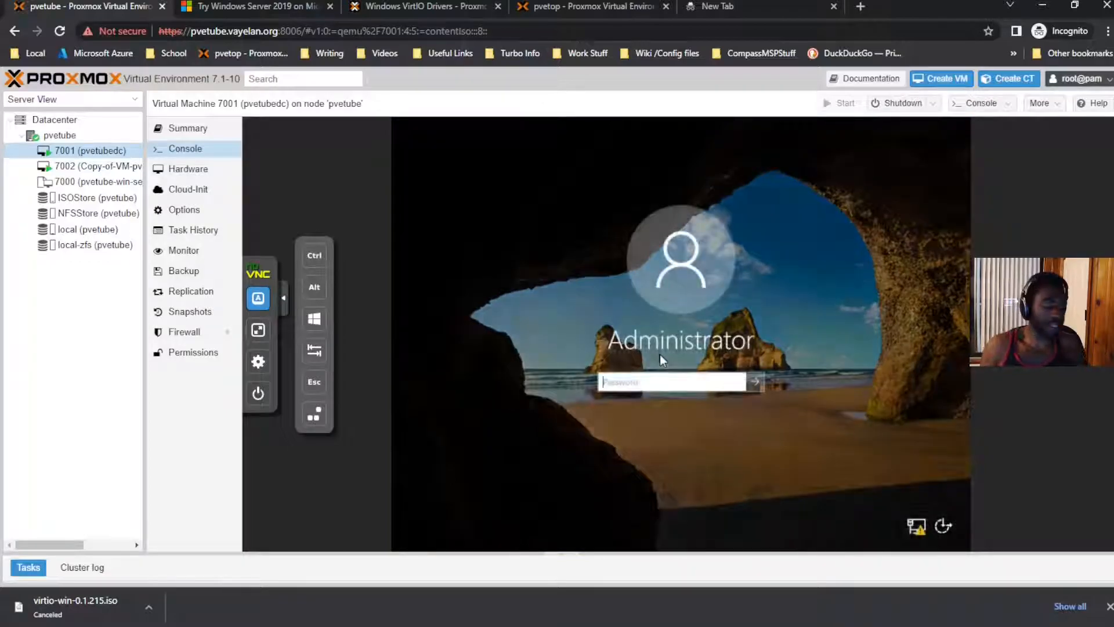
type("••••••")
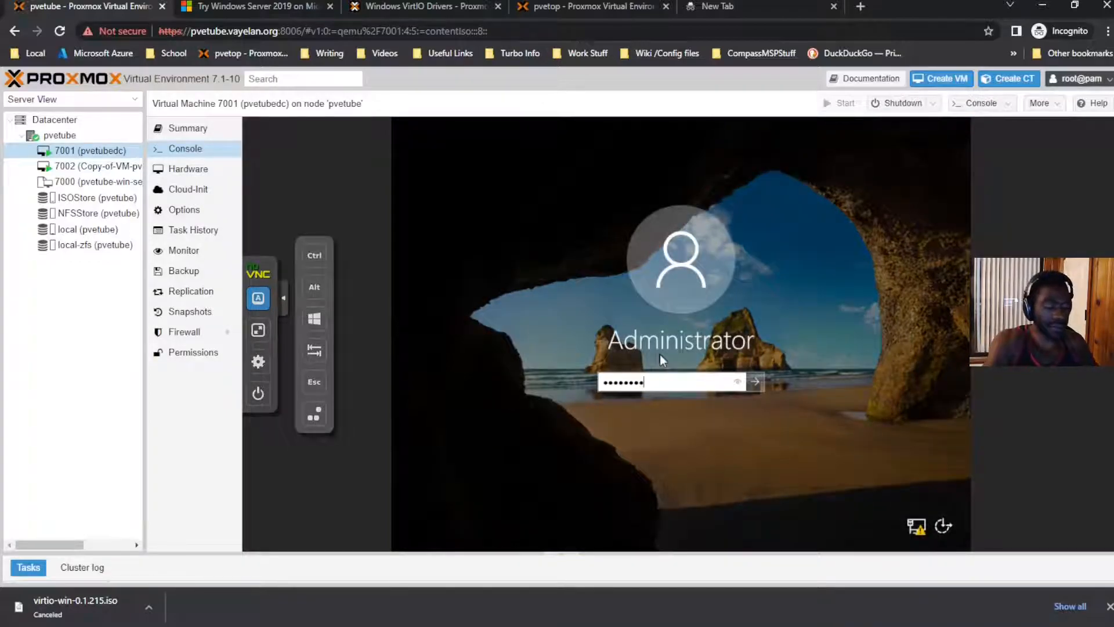
type("•••")
key("Return")
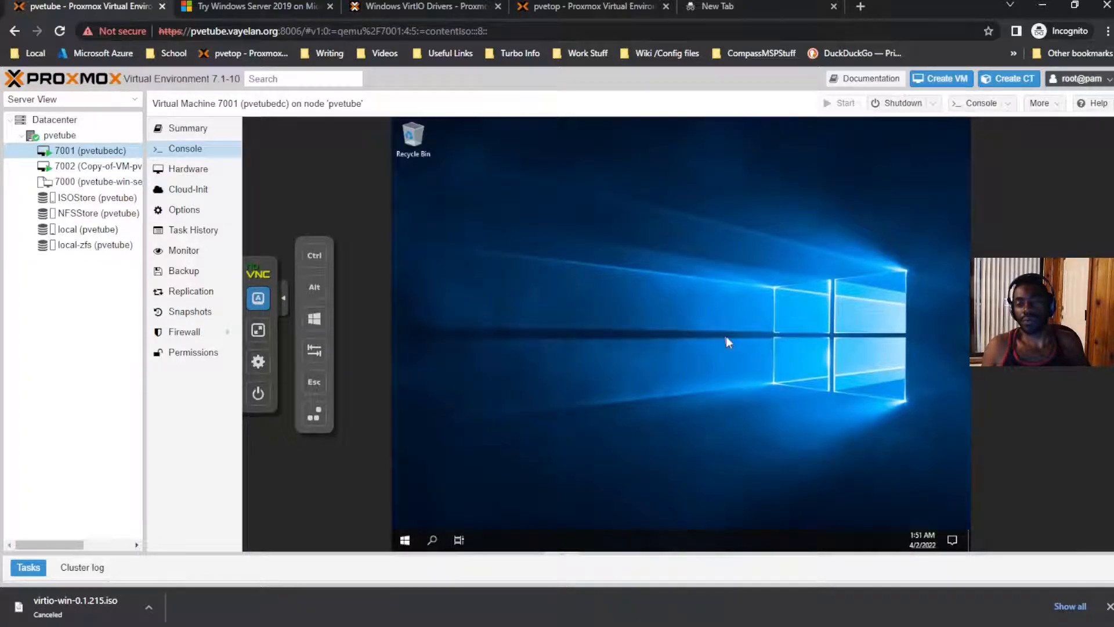
Step: Bring up VM 7002's console with its extra keys panel showing
left_click_drag(629, 376, 778, 301)
left_click(124, 166)
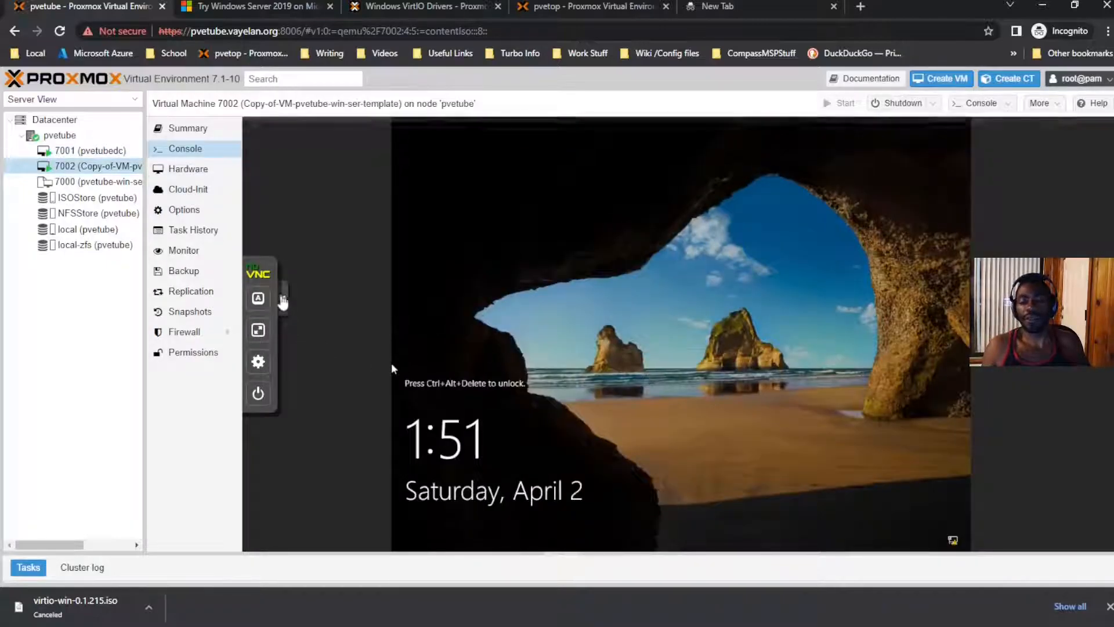
left_click(258, 297)
Step: Review the pvetube node summary and VM 7001's task history
left_click(106, 138)
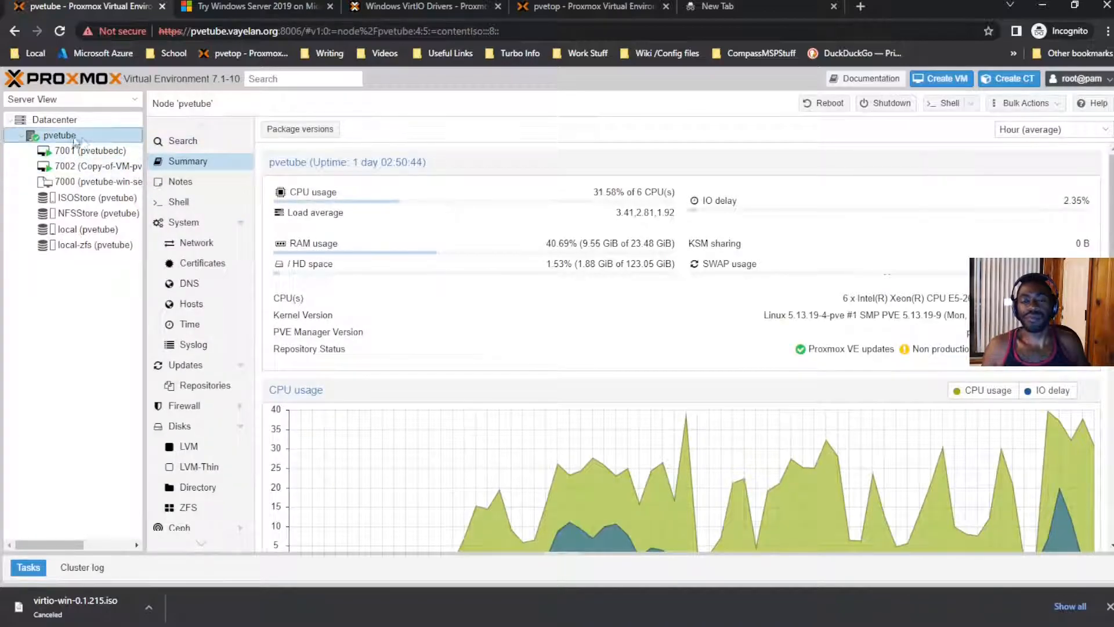
left_click(92, 150)
right_click(98, 153)
left_click(207, 230)
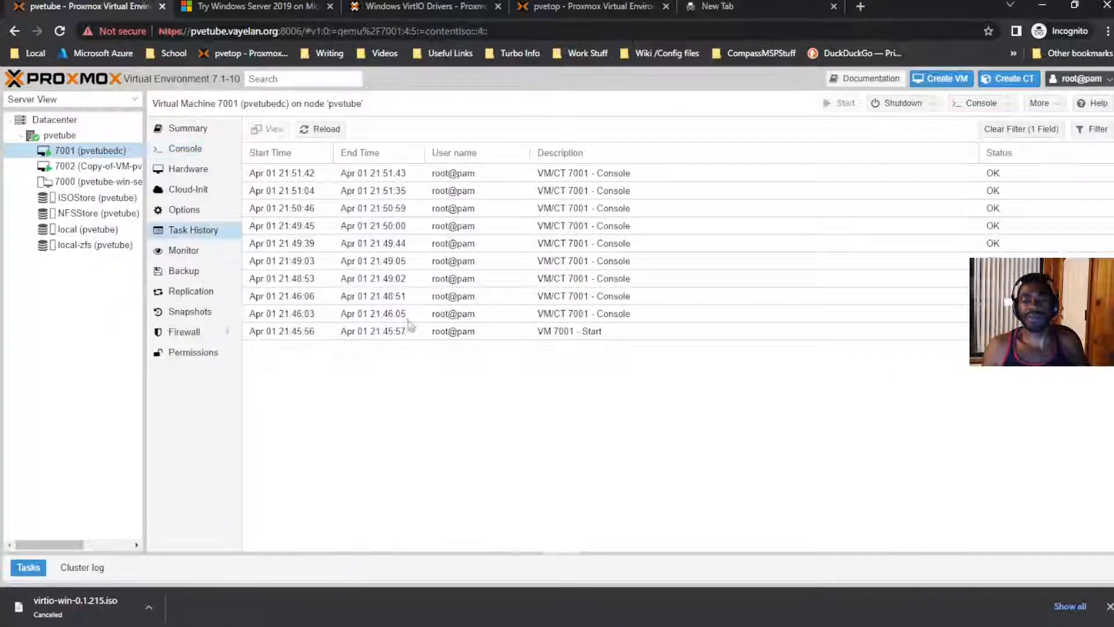
left_click(111, 167)
left_click(101, 151)
Step: In VM 7001's console, allow Windows to be discoverable on the network and close the Start menu
left_click(174, 149)
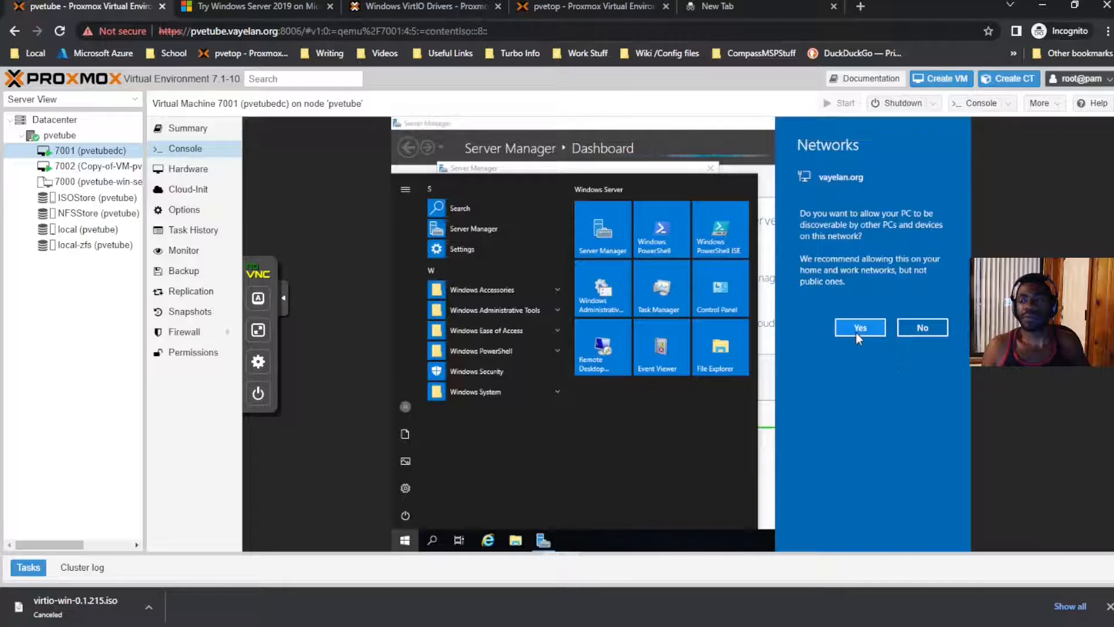
left_click(855, 333)
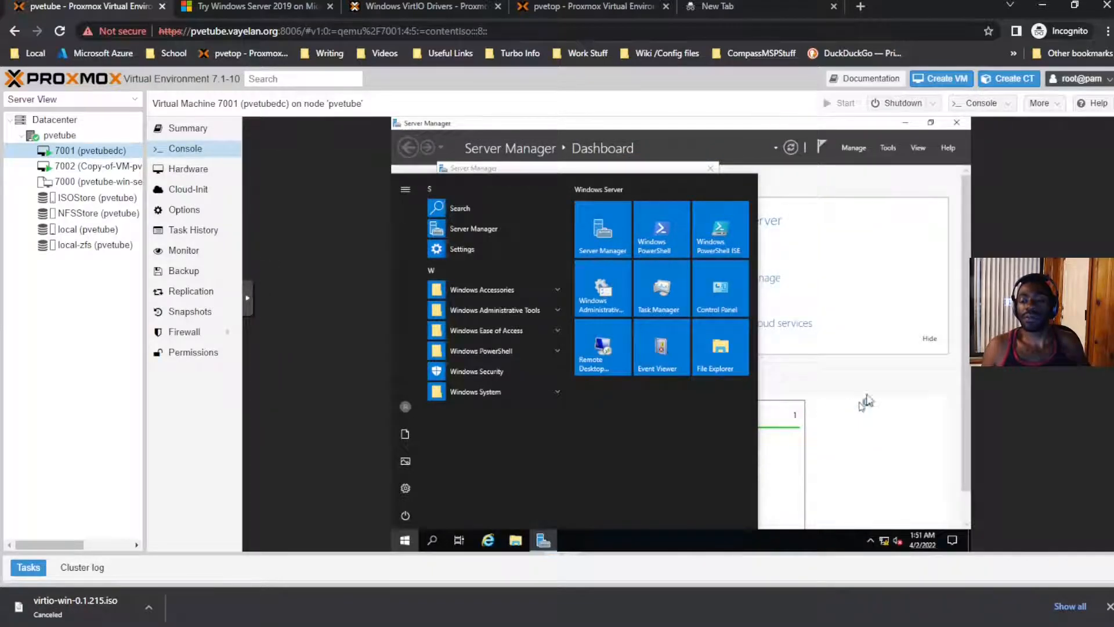
left_click(862, 401)
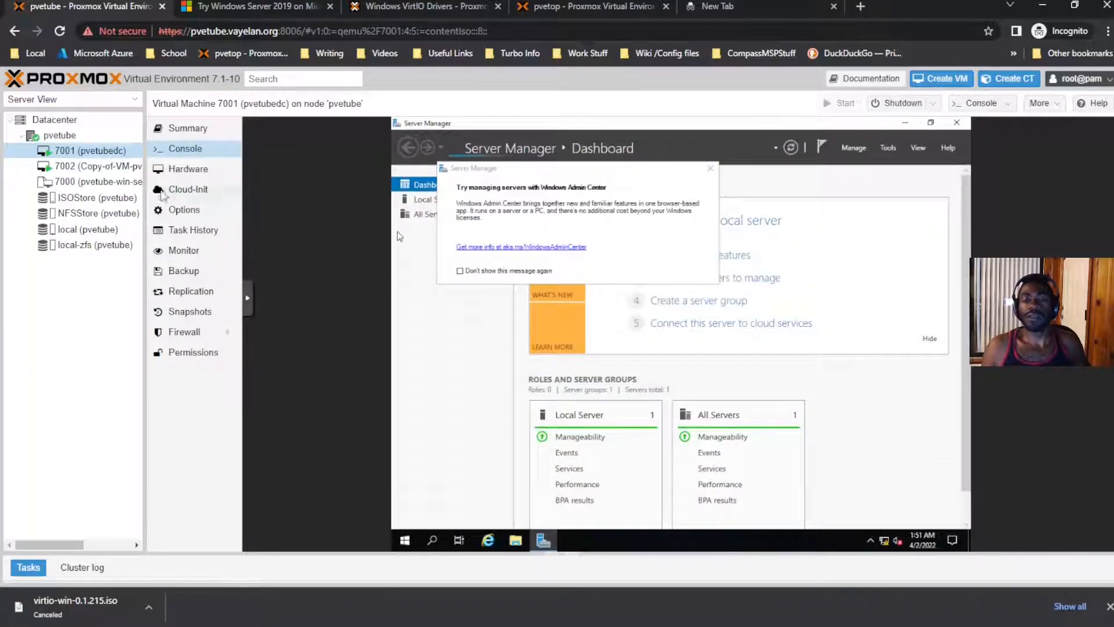
Step: Show the summary of template 7000 (pvetube-win-ser-template)
left_click(92, 166)
left_click(92, 182)
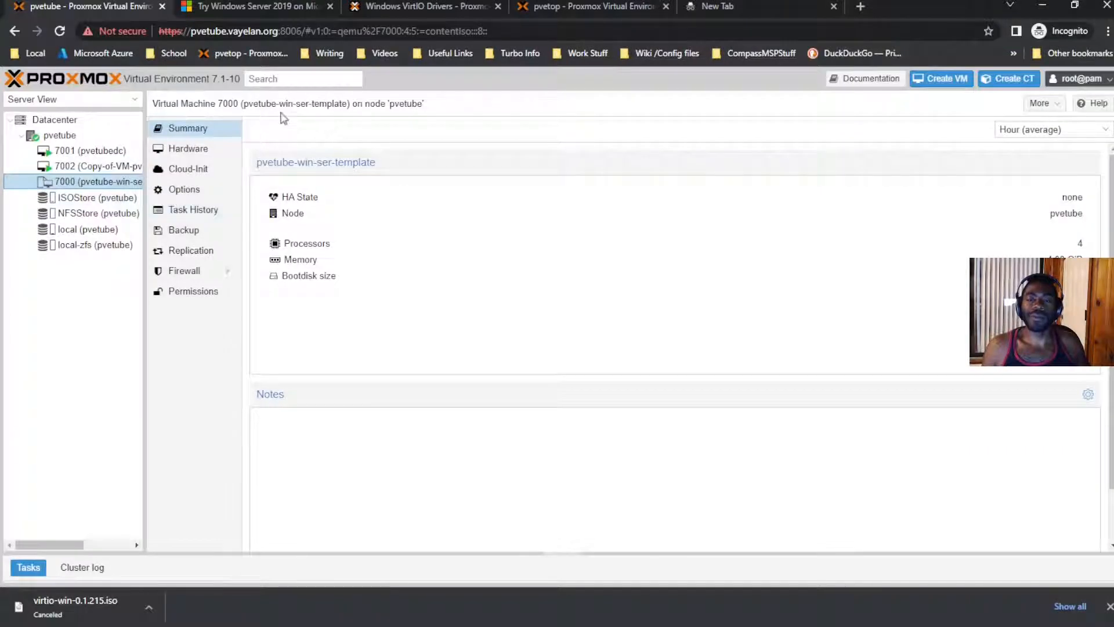
left_click(272, 5)
left_click(140, 5)
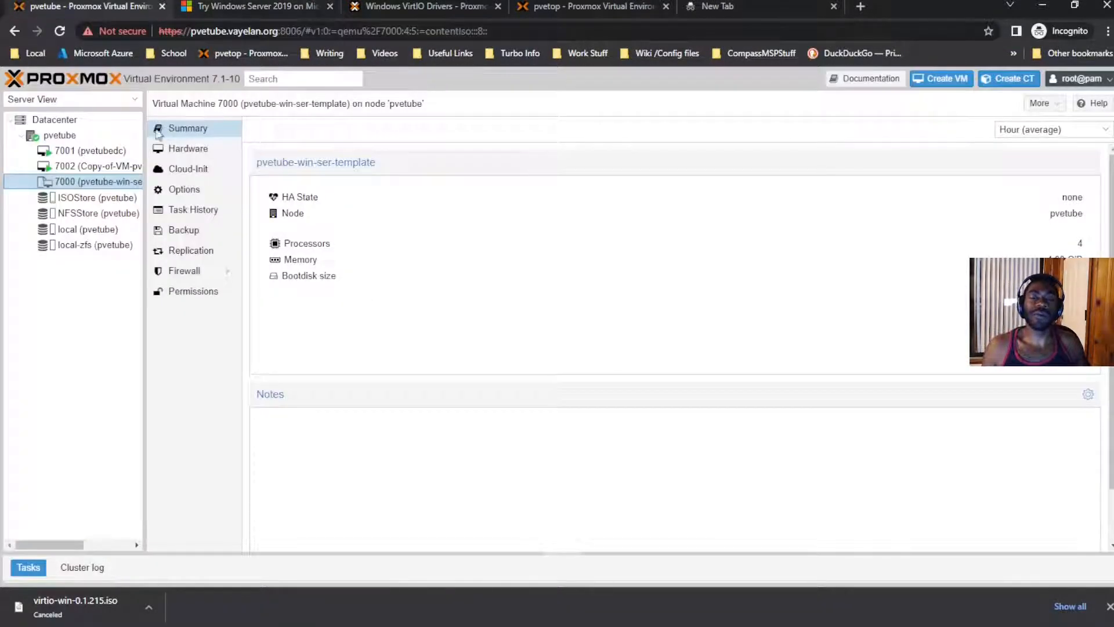